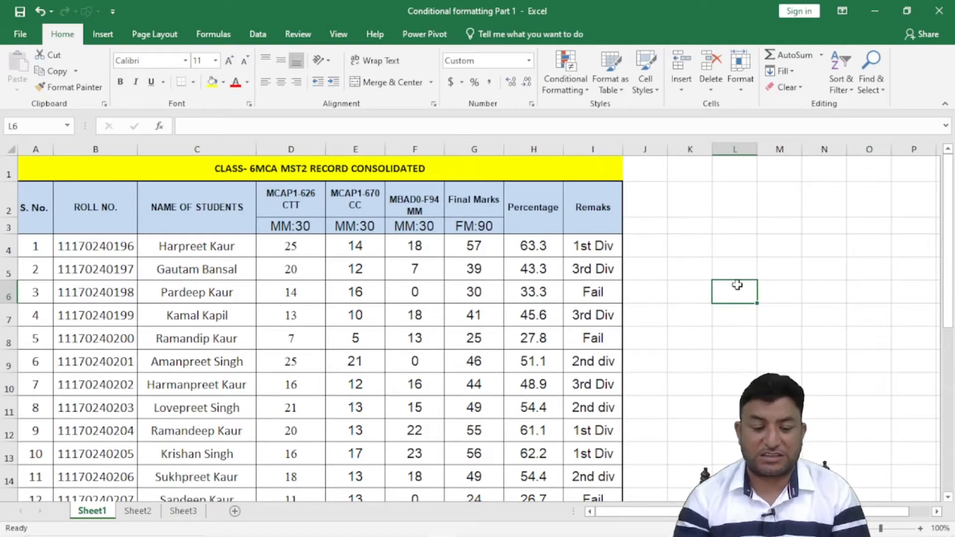
# Look over the class marks table and the available types of conditional formatting rules
pyautogui.click(135, 172)
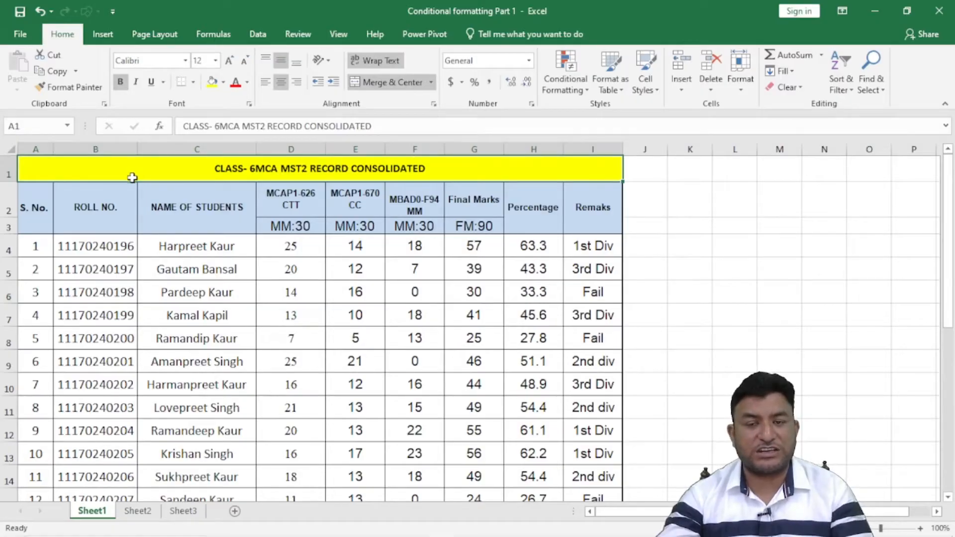
pyautogui.click(180, 211)
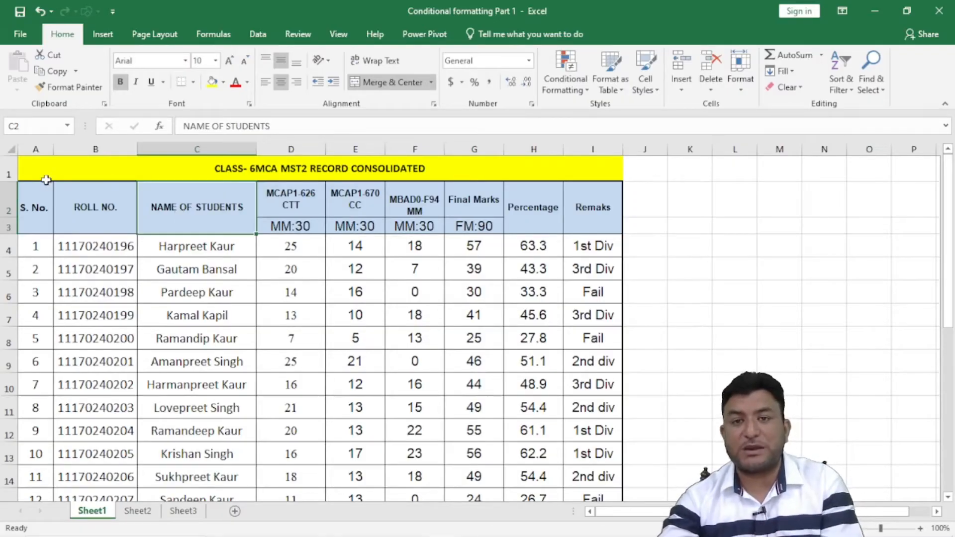
pyautogui.click(356, 267)
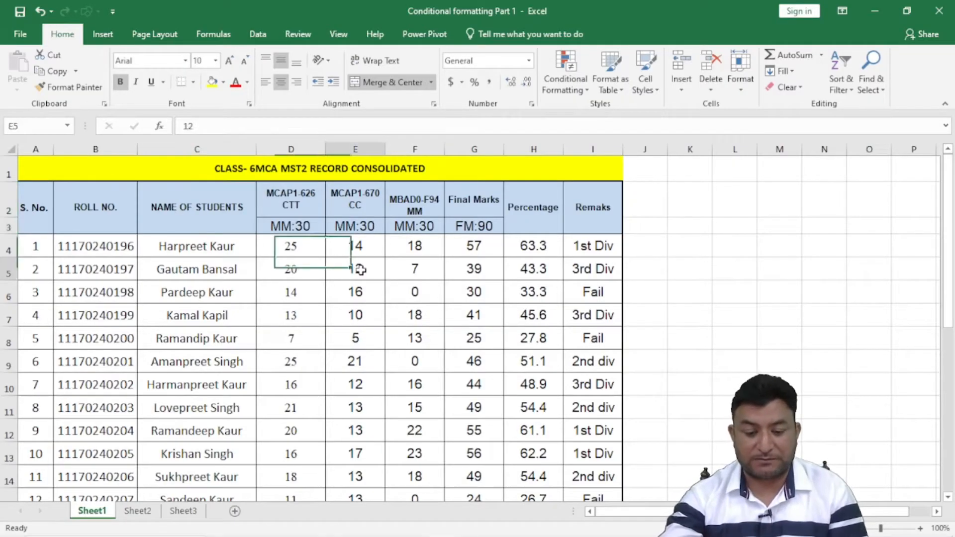
pyautogui.click(584, 76)
pyautogui.moveTo(591, 115)
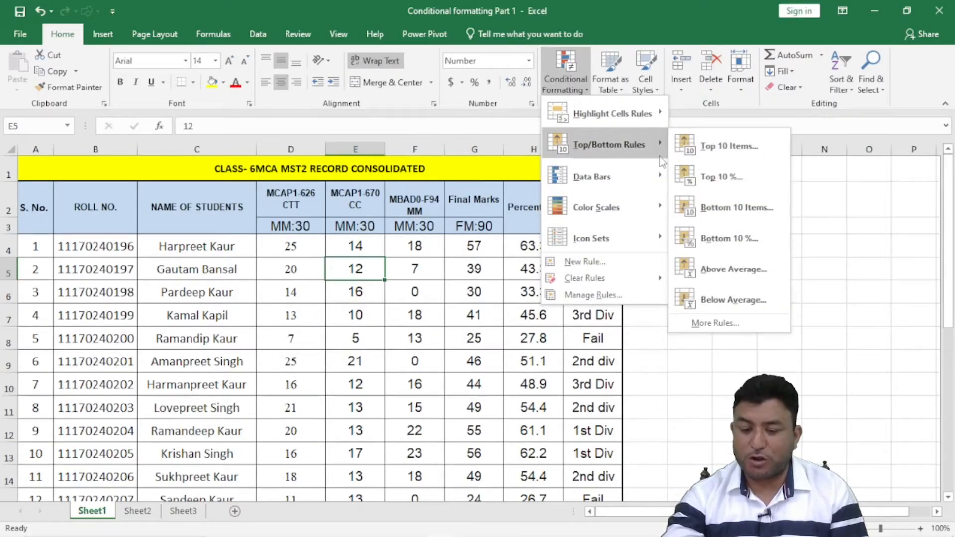
pyautogui.moveTo(595, 180)
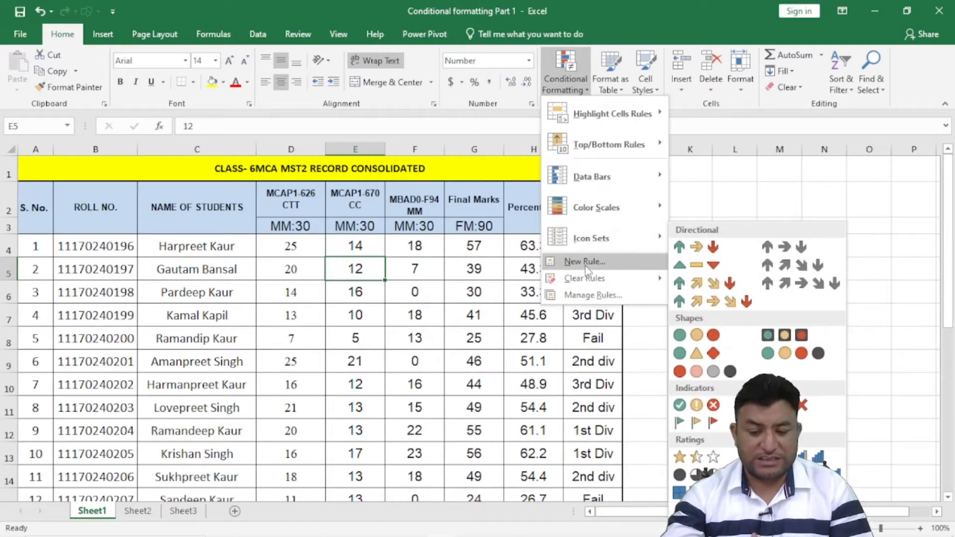
pyautogui.moveTo(607, 282)
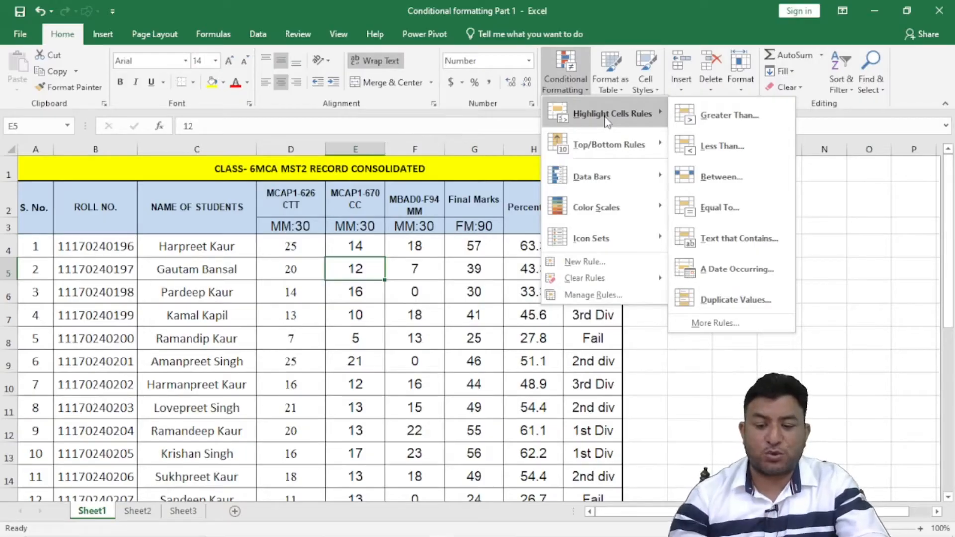
pyautogui.press('Escape')
pyautogui.press('Escape')
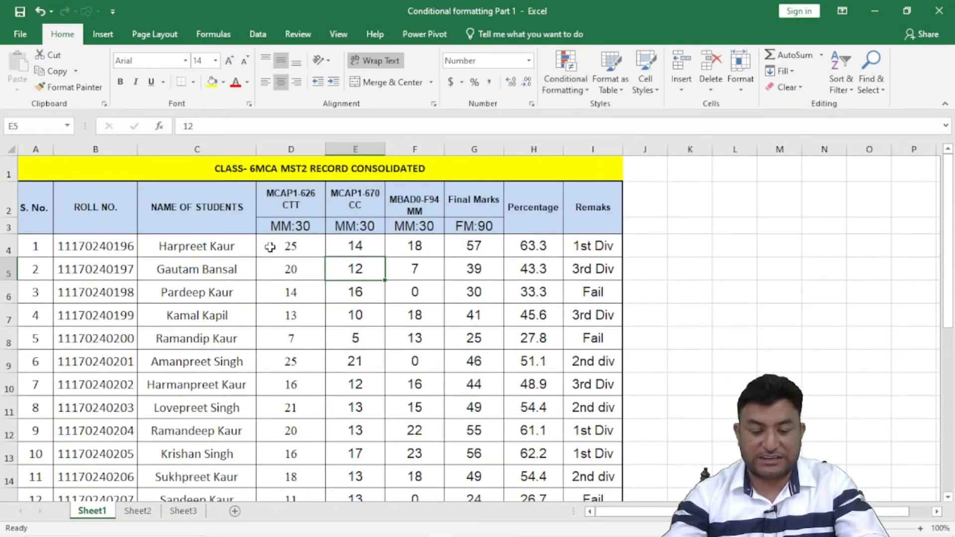
# Start a Greater Than highlight rule on the three subjects' marks in D4:F29 with a threshold of 12
pyautogui.moveTo(270, 247); pyautogui.dragTo(411, 462)
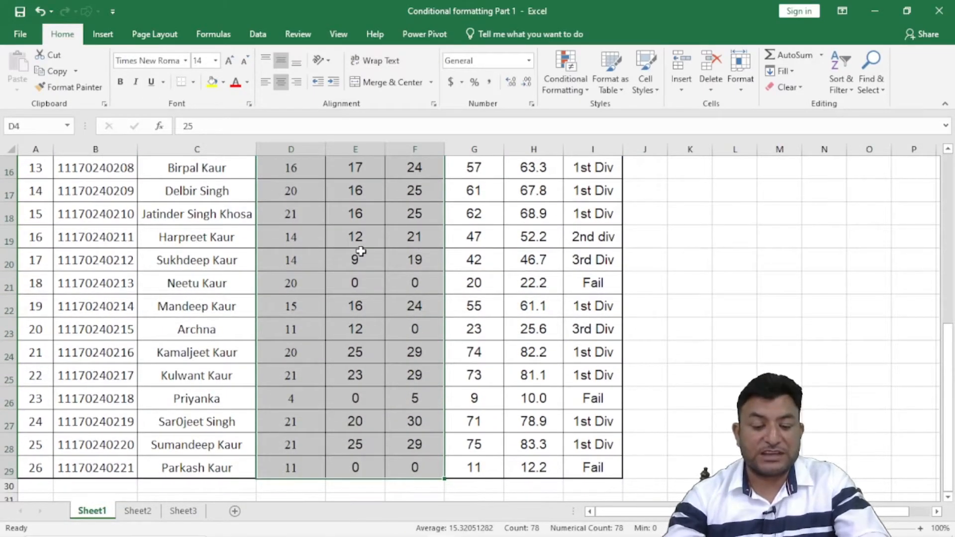
pyautogui.scroll(5, 361, 251)
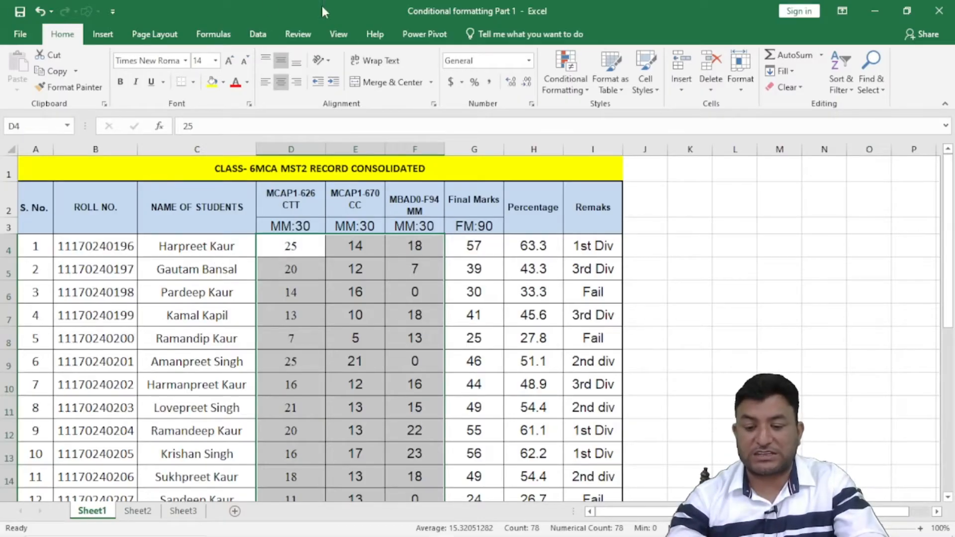
pyautogui.click(559, 84)
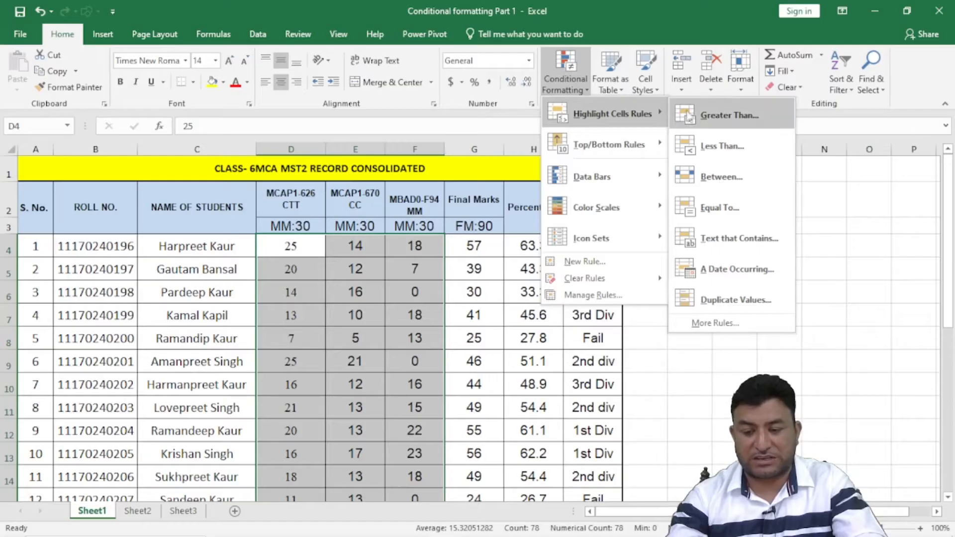
pyautogui.click(730, 121)
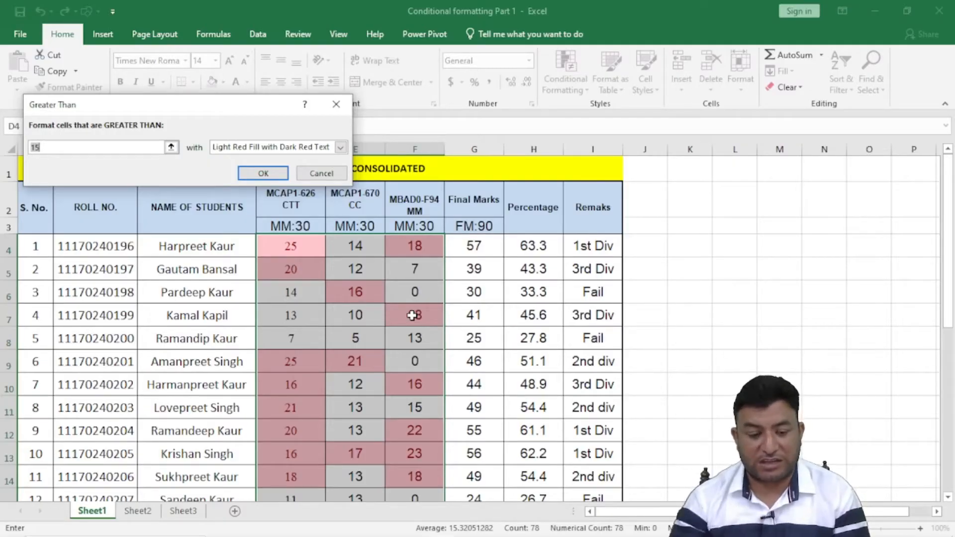
pyautogui.click(73, 149)
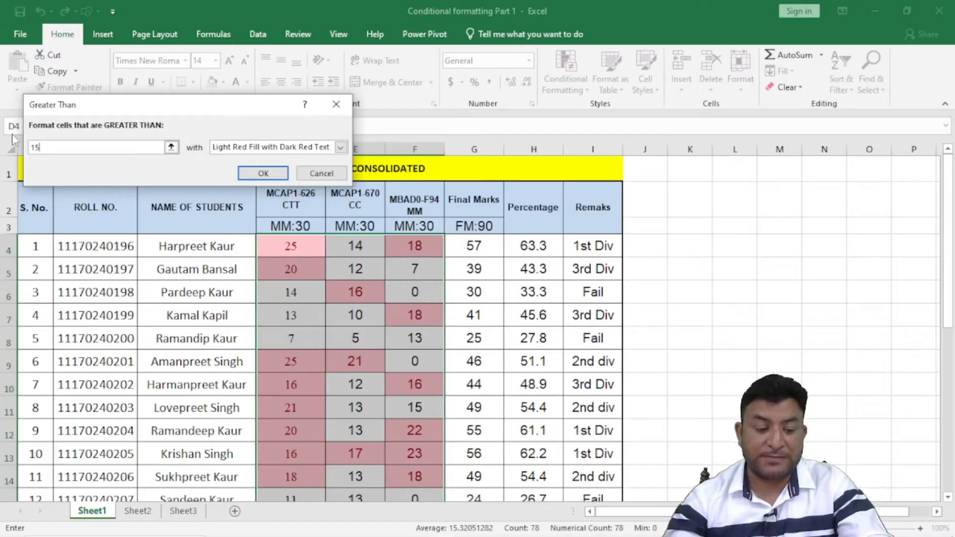
pyautogui.press('BackSpace')
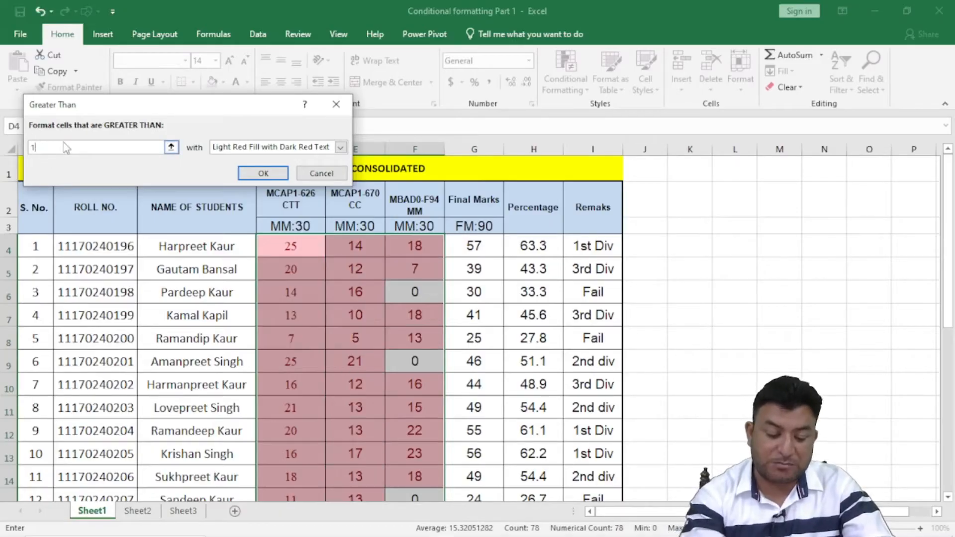
pyautogui.write('2')
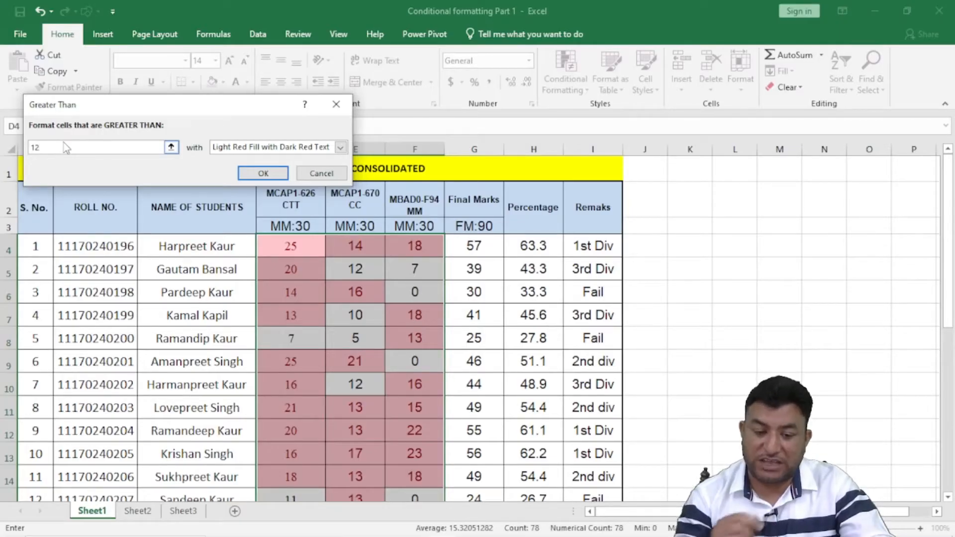
# Give the Greater Than rule a custom format with a green background fill and apply it
pyautogui.click(341, 148)
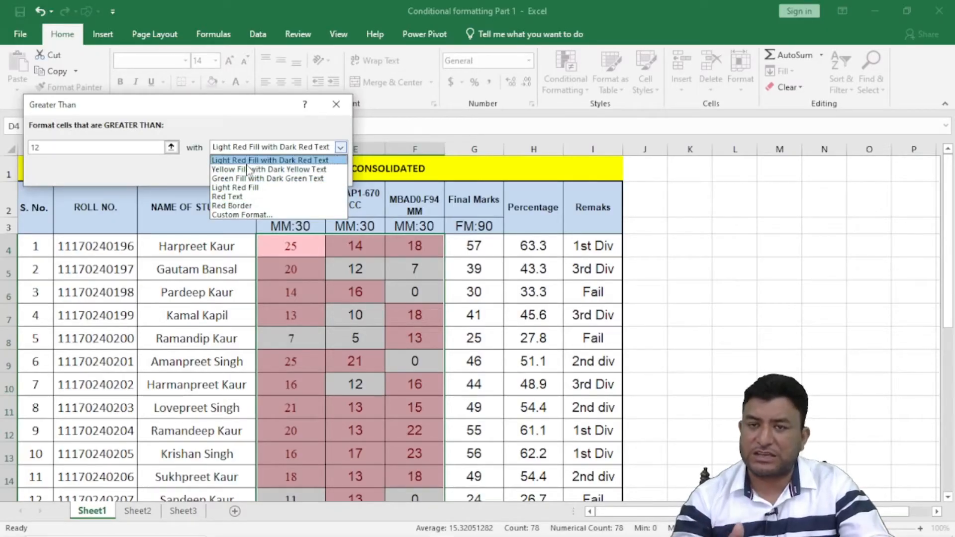
pyautogui.click(273, 216)
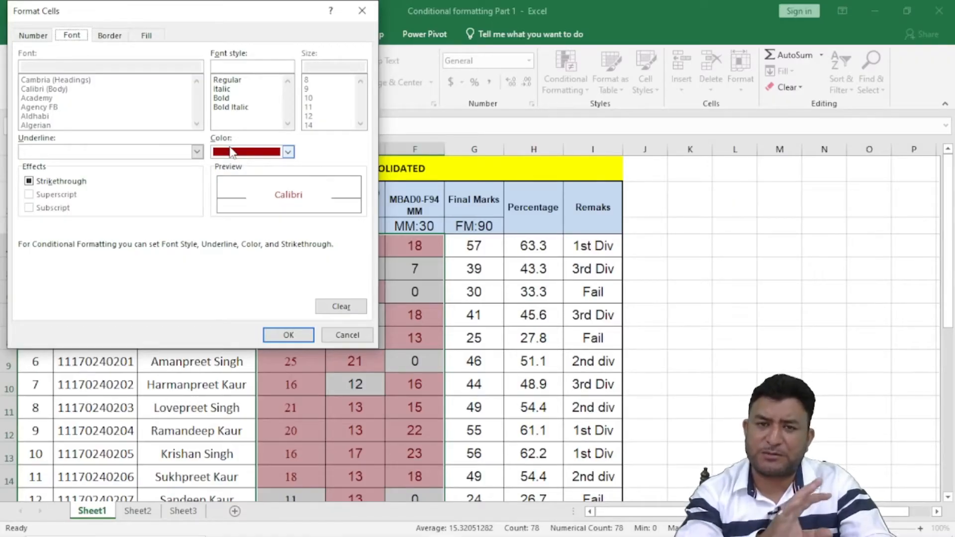
pyautogui.click(33, 39)
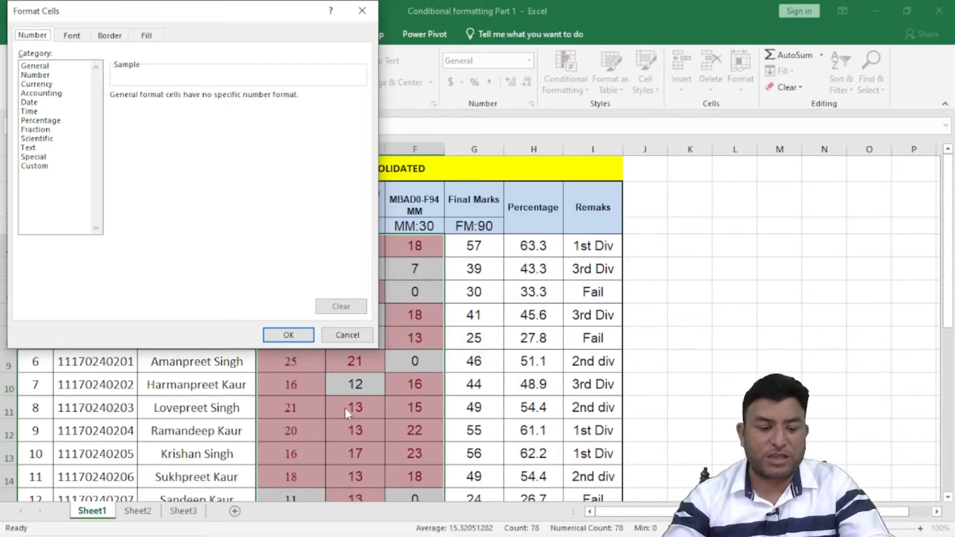
pyautogui.click(74, 37)
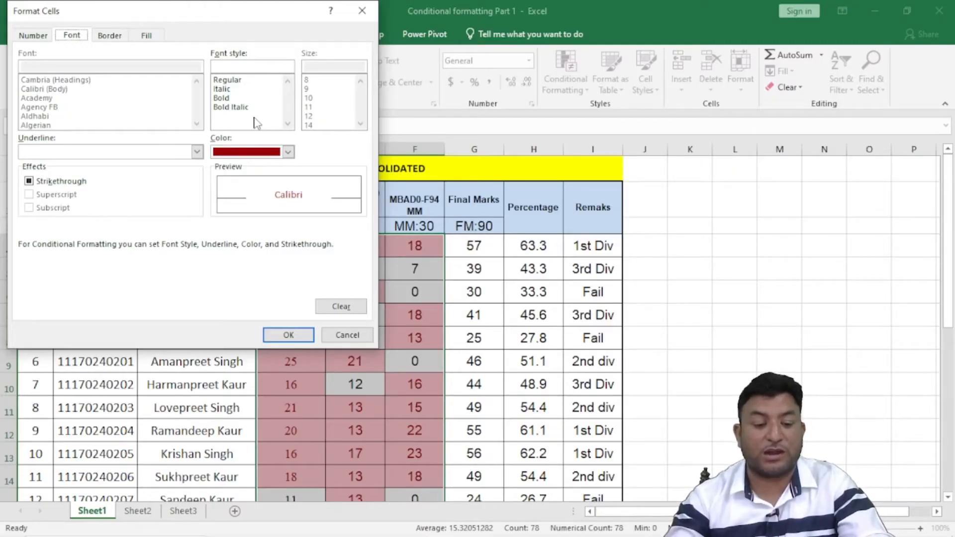
pyautogui.click(118, 36)
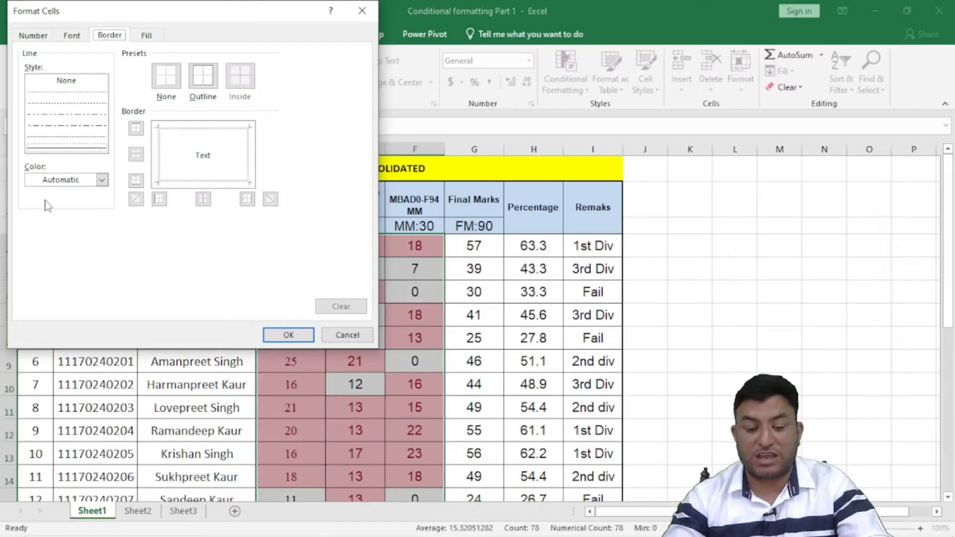
pyautogui.click(147, 35)
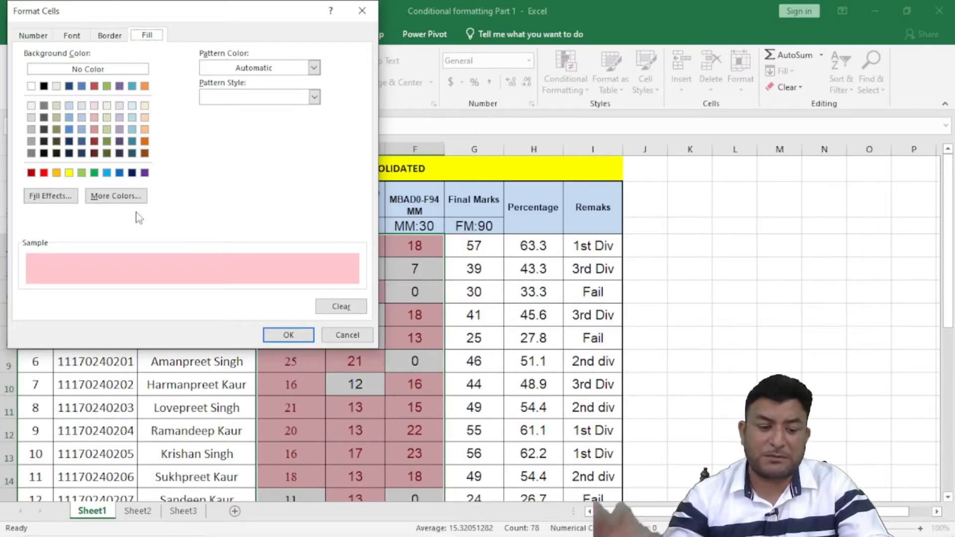
pyautogui.click(94, 173)
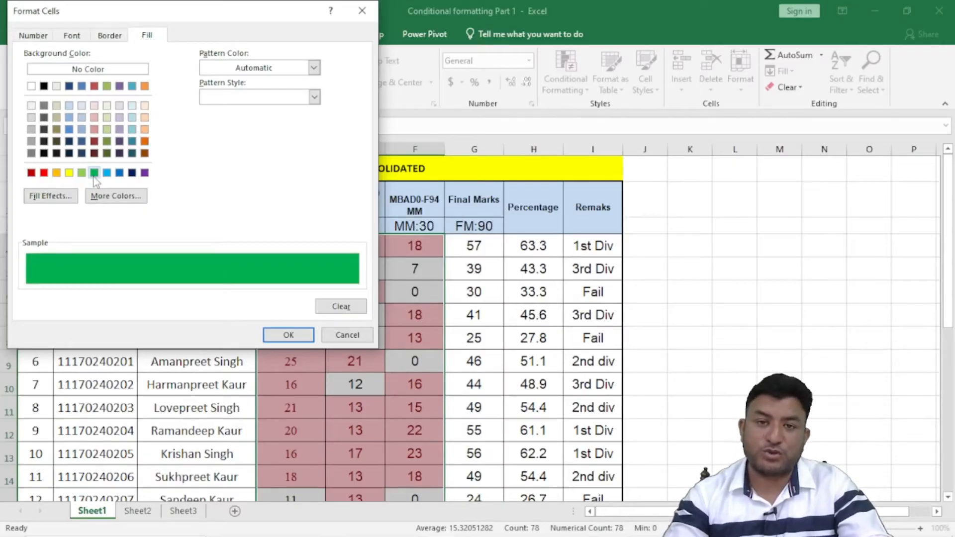
pyautogui.click(289, 336)
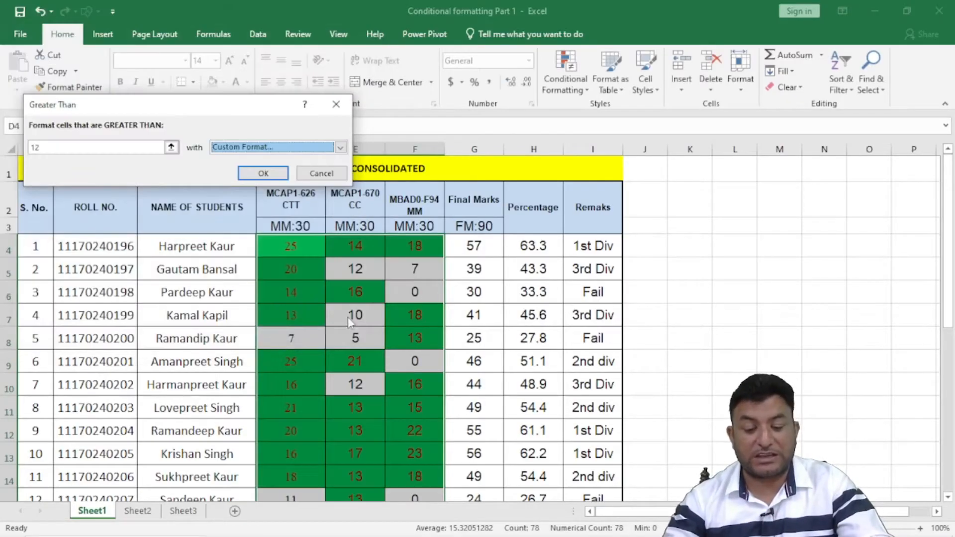
pyautogui.click(263, 173)
pyautogui.scroll(-5, 381, 379)
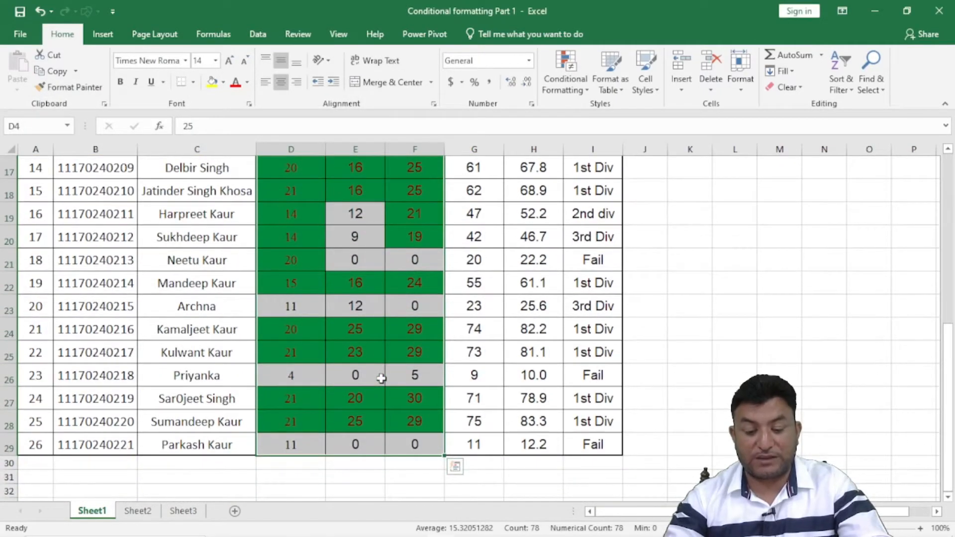
# Start a Less Than highlight rule on the marks in D4:F29 with a threshold of 12
pyautogui.scroll(5, 378, 379)
pyautogui.moveTo(273, 247); pyautogui.dragTo(419, 447)
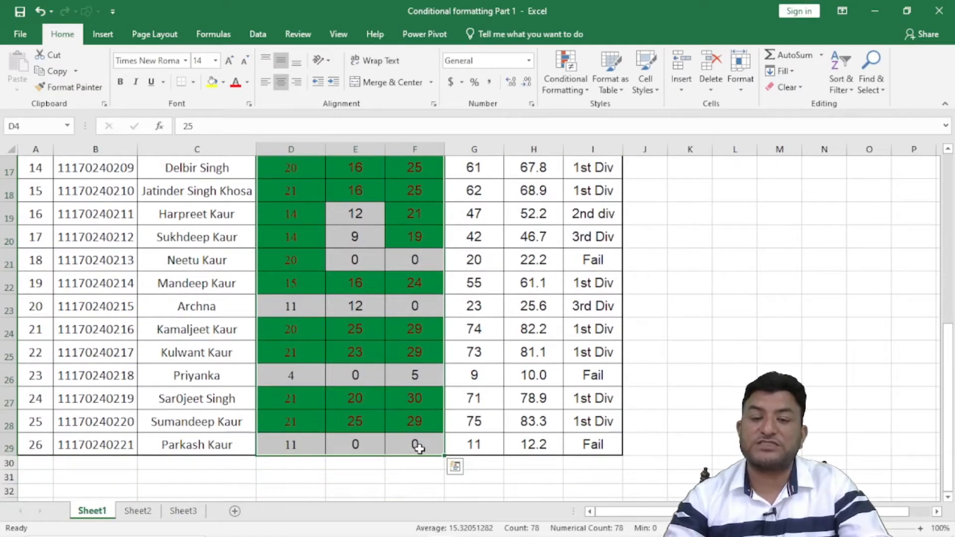
pyautogui.scroll(5, 419, 447)
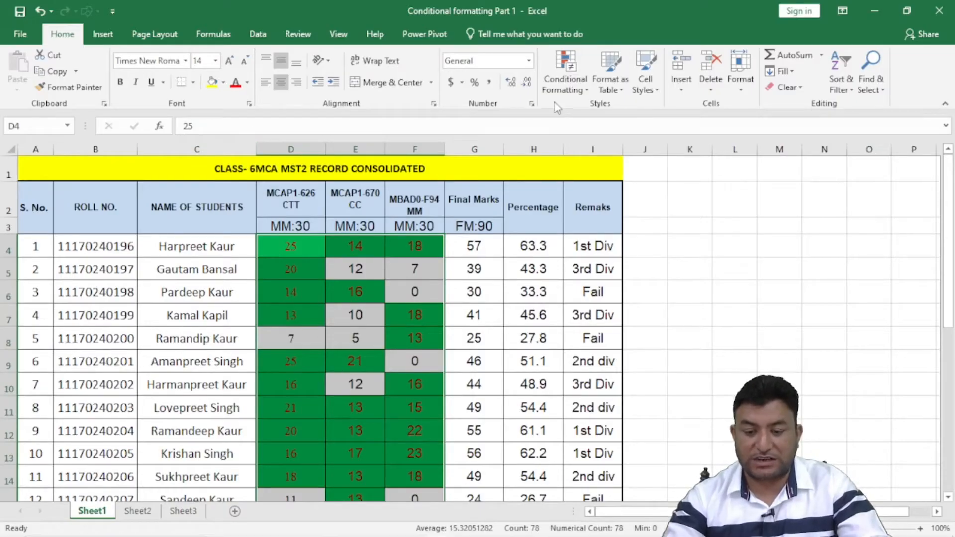
pyautogui.click(564, 74)
pyautogui.moveTo(616, 113)
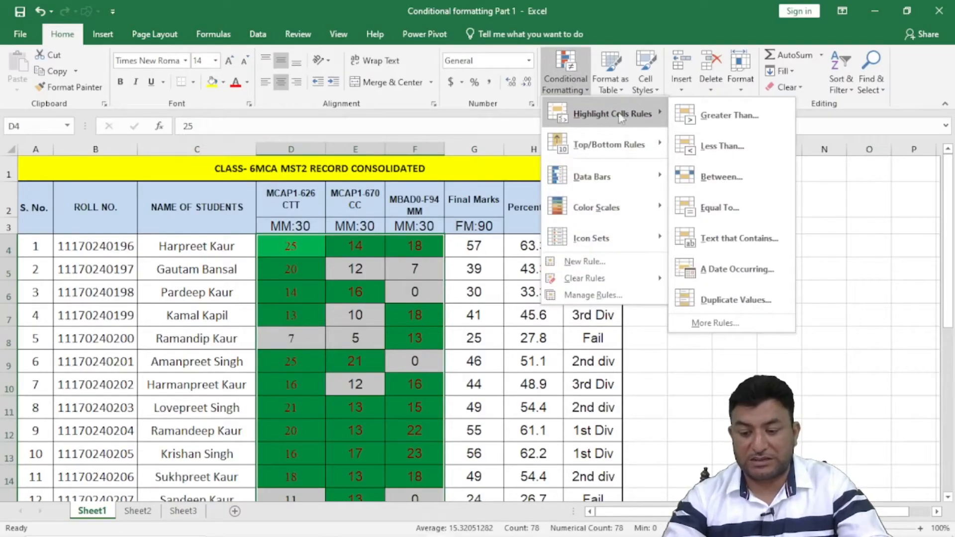
pyautogui.click(752, 145)
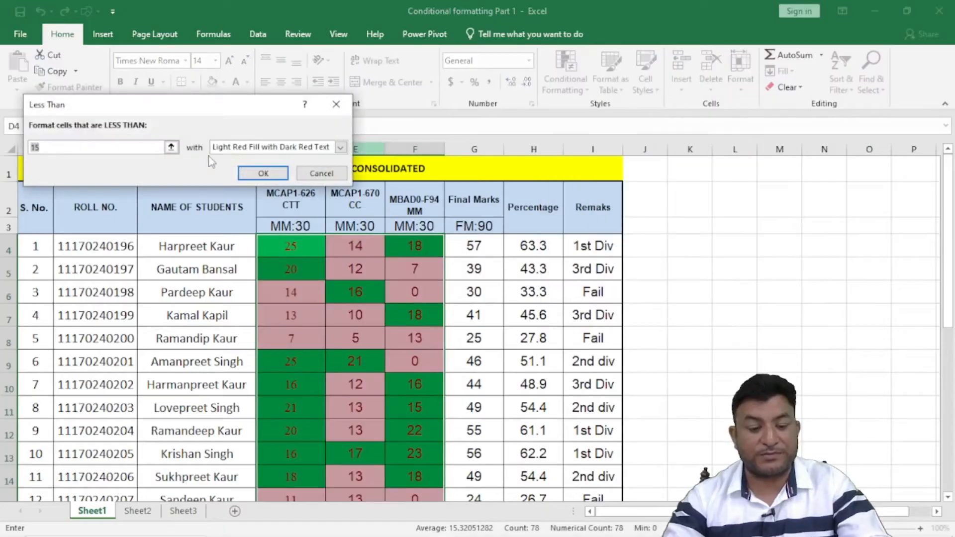
pyautogui.write('15')
pyautogui.press('BackSpace')
pyautogui.write('2')
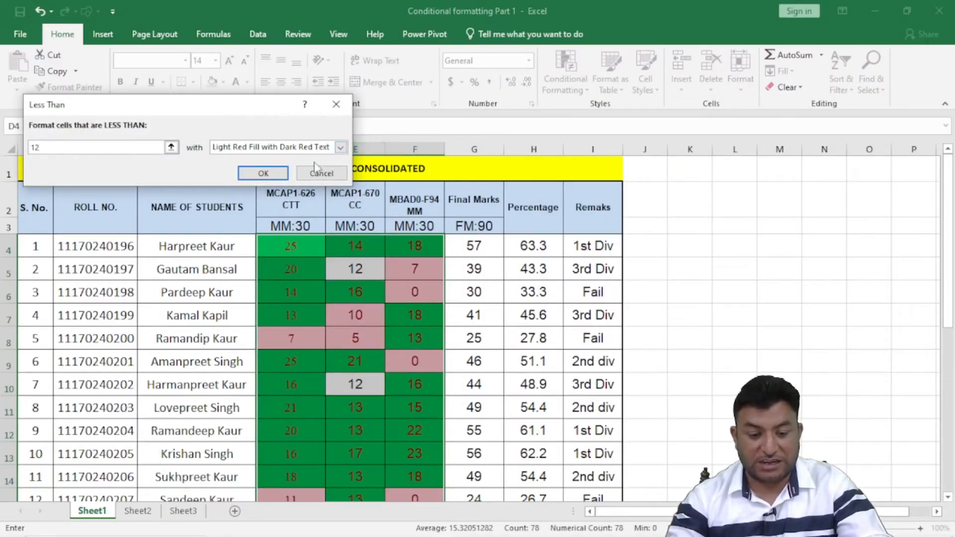
# Give the Less Than rule a custom format with a red background fill and apply it
pyautogui.click(341, 148)
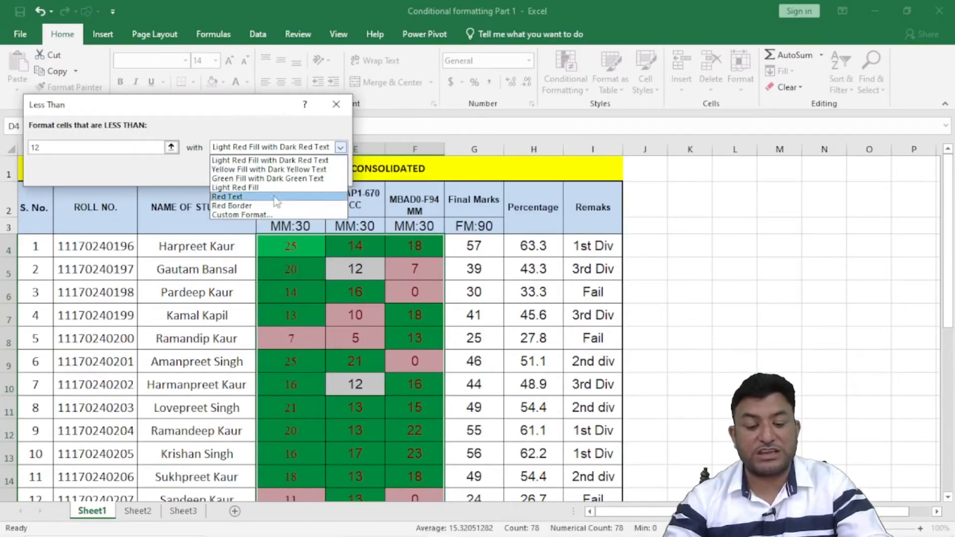
pyautogui.click(262, 215)
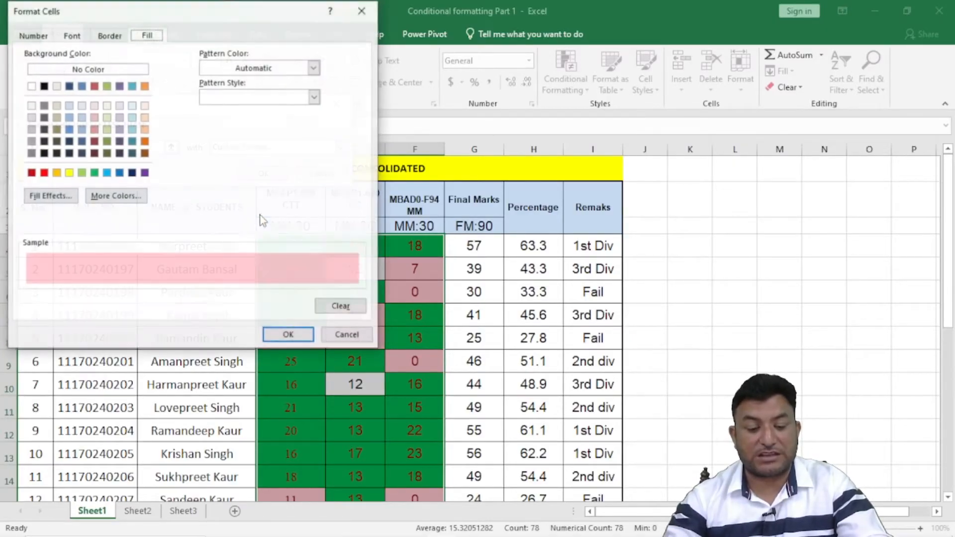
pyautogui.click(43, 172)
pyautogui.click(277, 335)
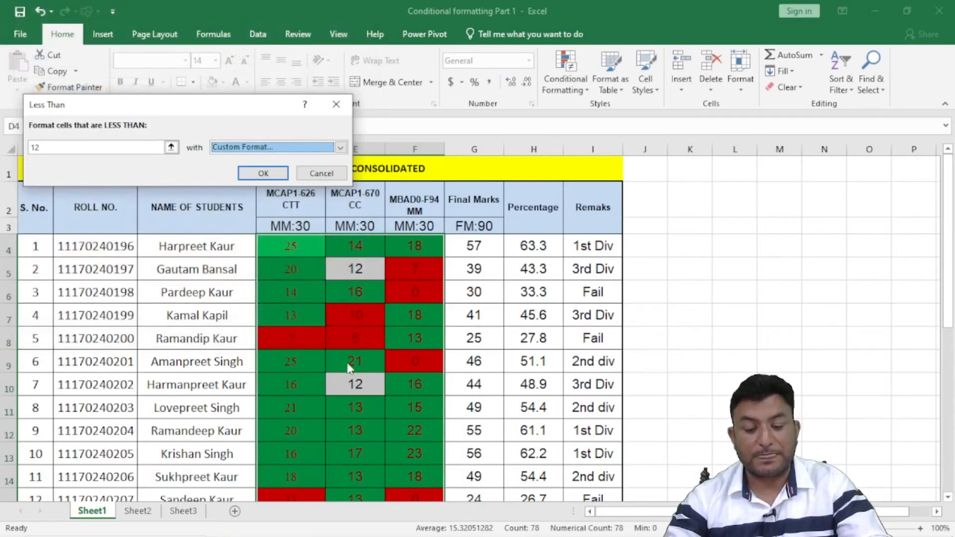
pyautogui.click(263, 174)
pyautogui.scroll(-5, 358, 383)
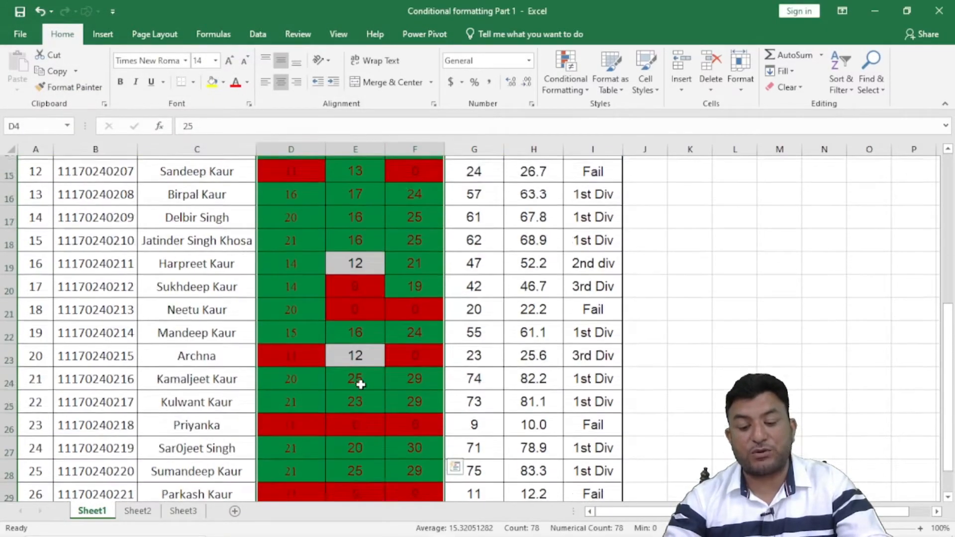
pyautogui.scroll(5, 360, 380)
# Start an Equal To highlight rule on the marks in D4:F29 with the comparison value 12
pyautogui.click(361, 268)
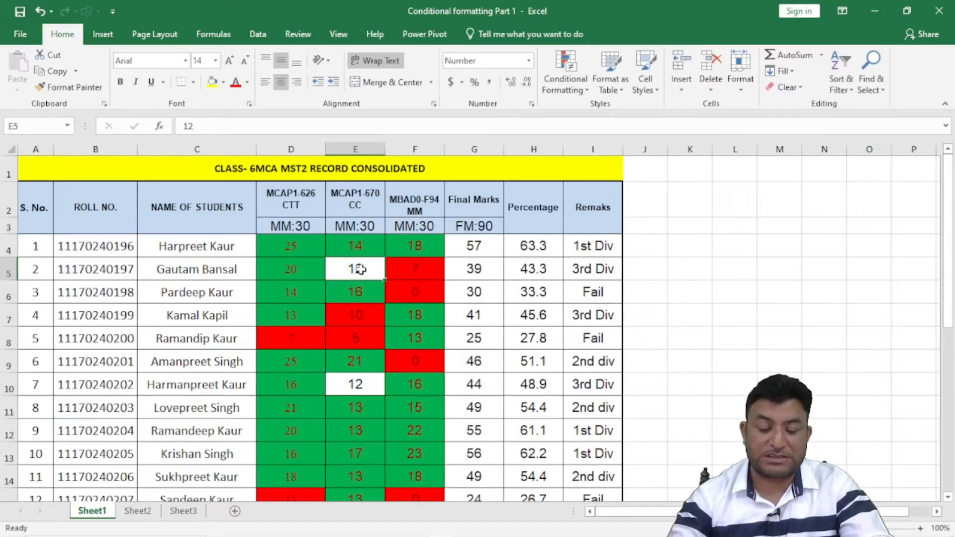
pyautogui.moveTo(291, 247); pyautogui.dragTo(401, 444)
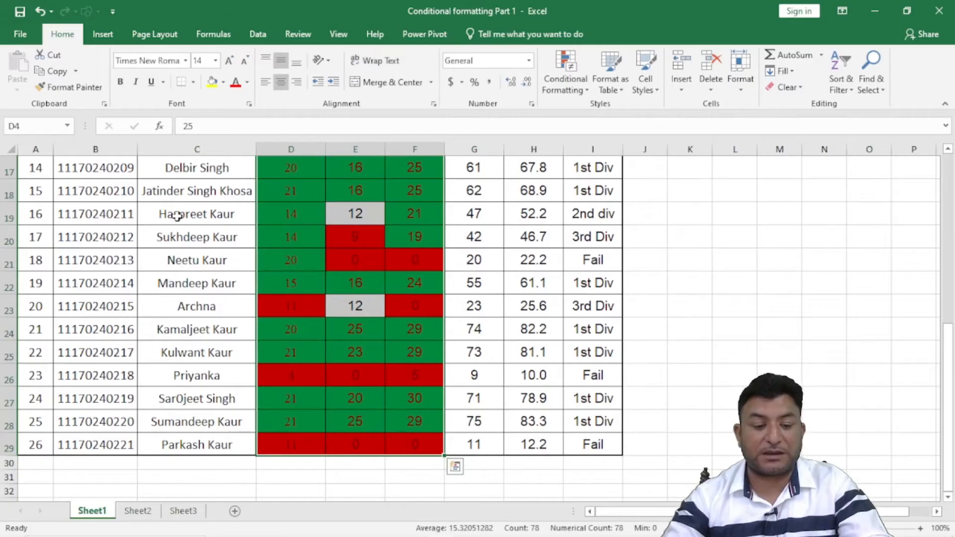
pyautogui.click(576, 74)
pyautogui.moveTo(597, 118)
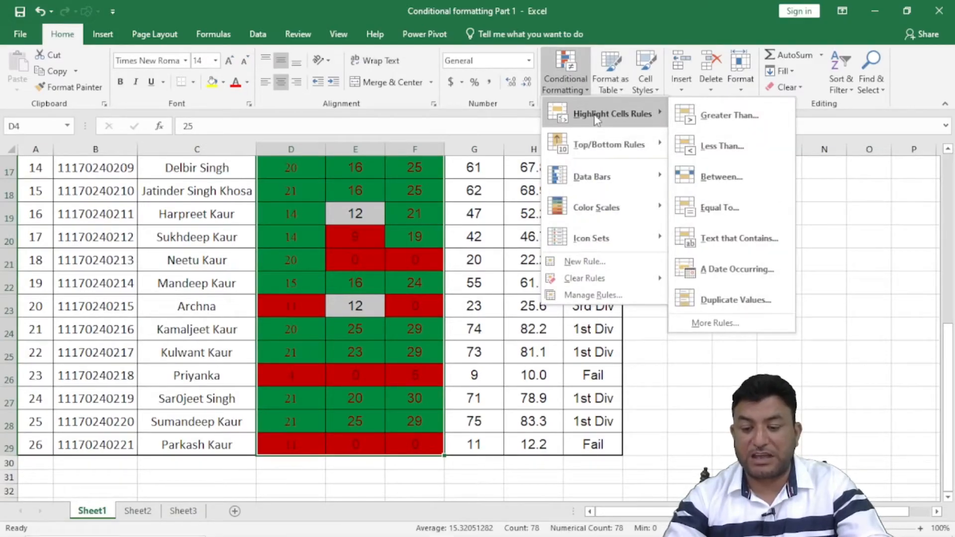
pyautogui.click(721, 211)
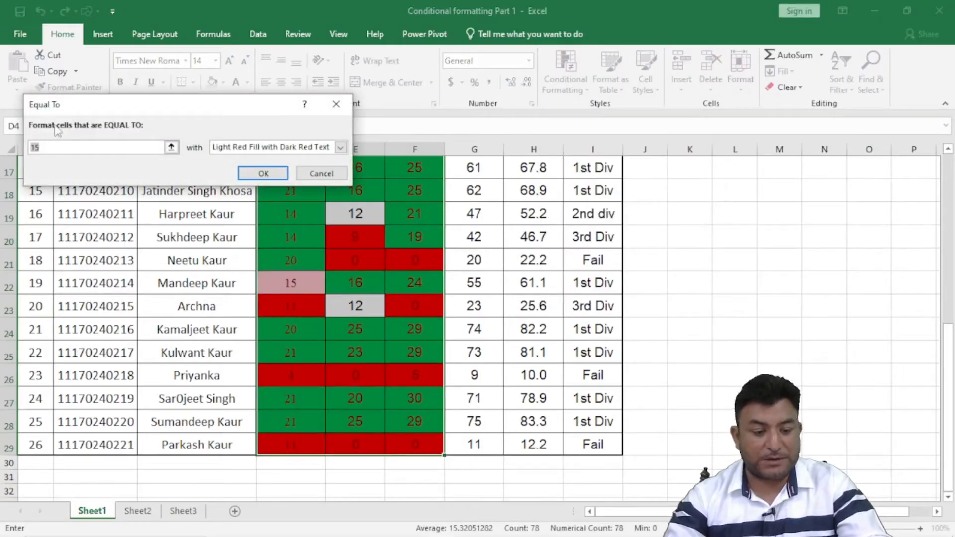
pyautogui.click(69, 148)
pyautogui.press('BackSpace')
pyautogui.write('2')
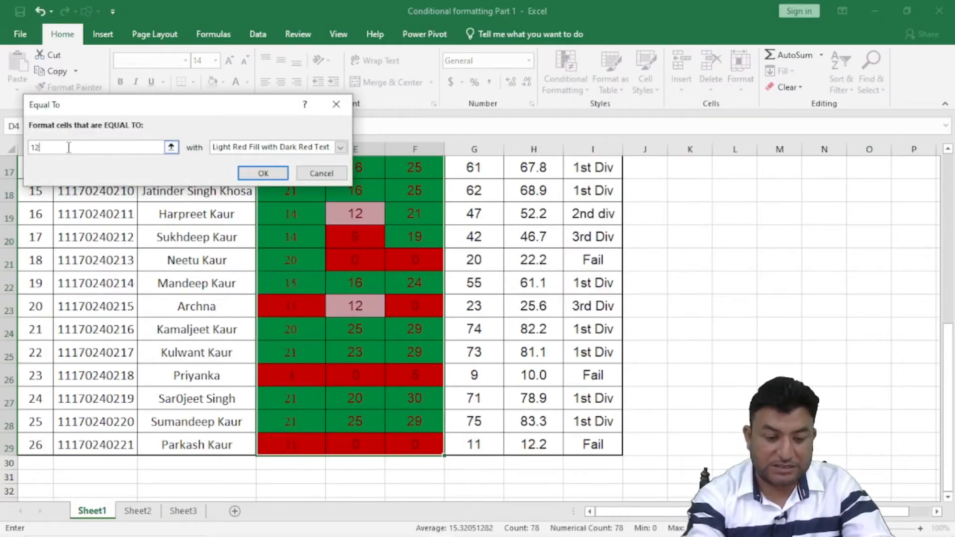
# Give the Equal To rule a custom format with a yellow background fill and apply it
pyautogui.click(340, 148)
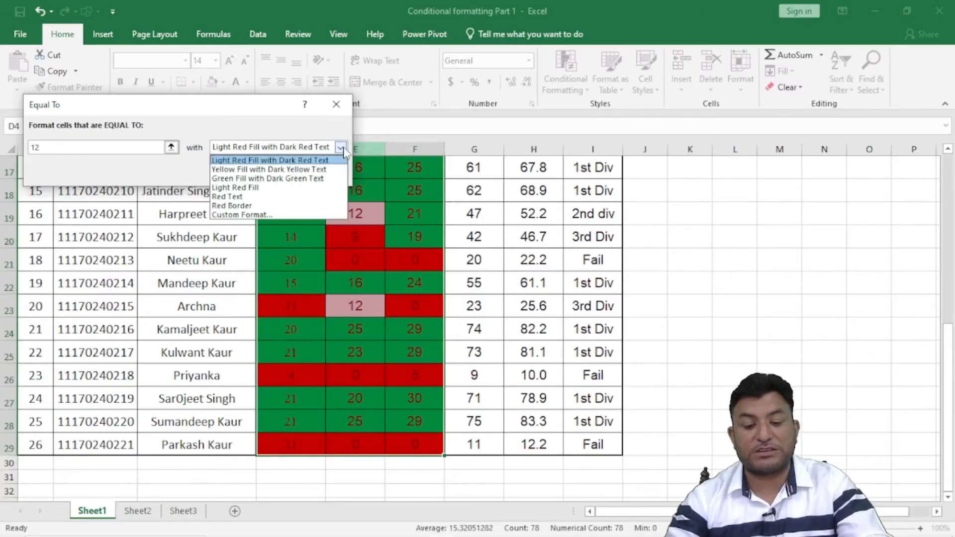
pyautogui.click(276, 214)
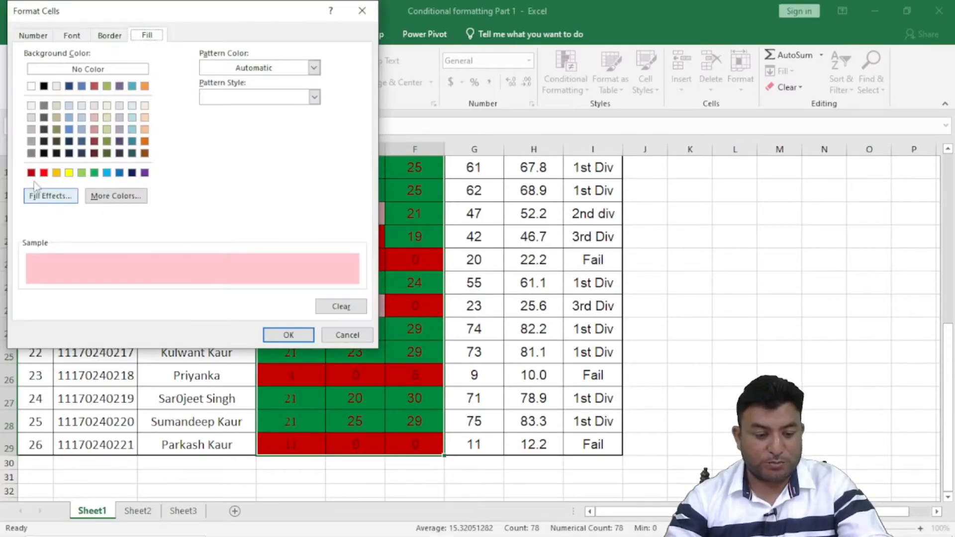
pyautogui.click(68, 173)
pyautogui.click(288, 335)
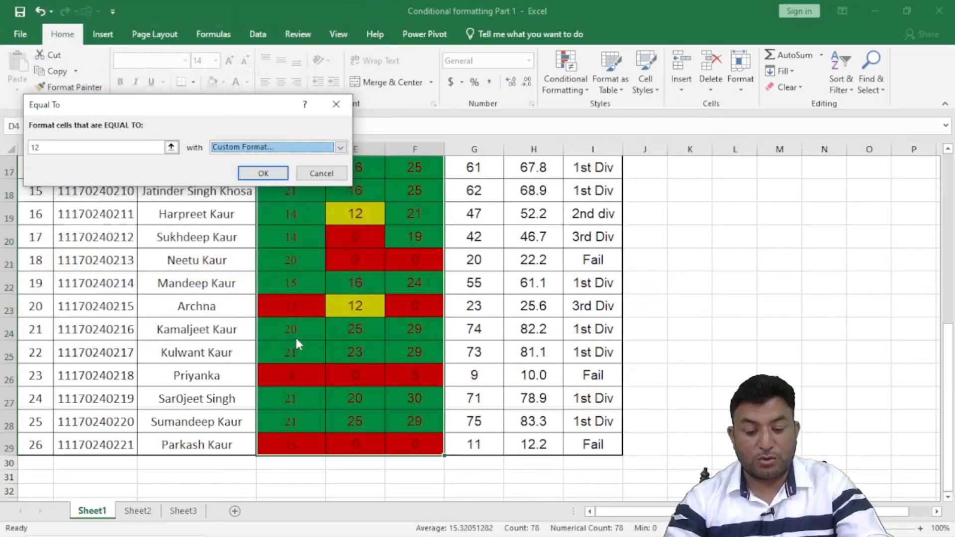
pyautogui.click(259, 173)
pyautogui.click(348, 284)
pyautogui.scroll(5, 367, 309)
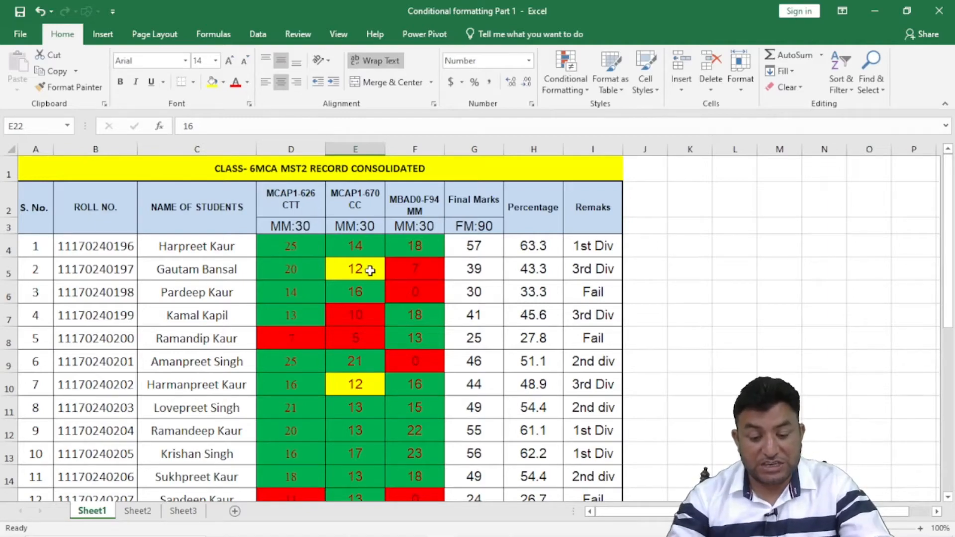
# Change the CC mark in cell E5 to 14 to test the highlight rules
pyautogui.click(368, 270)
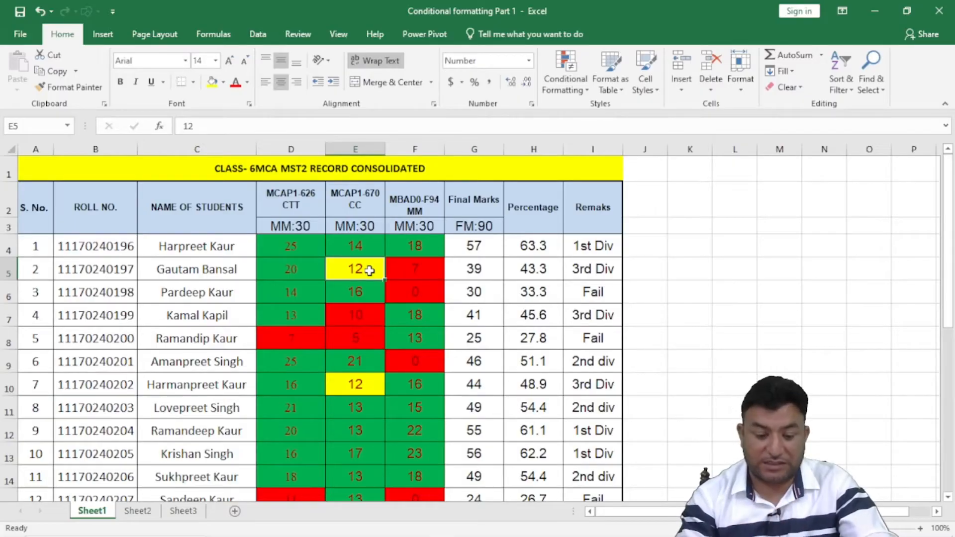
pyautogui.write('14')
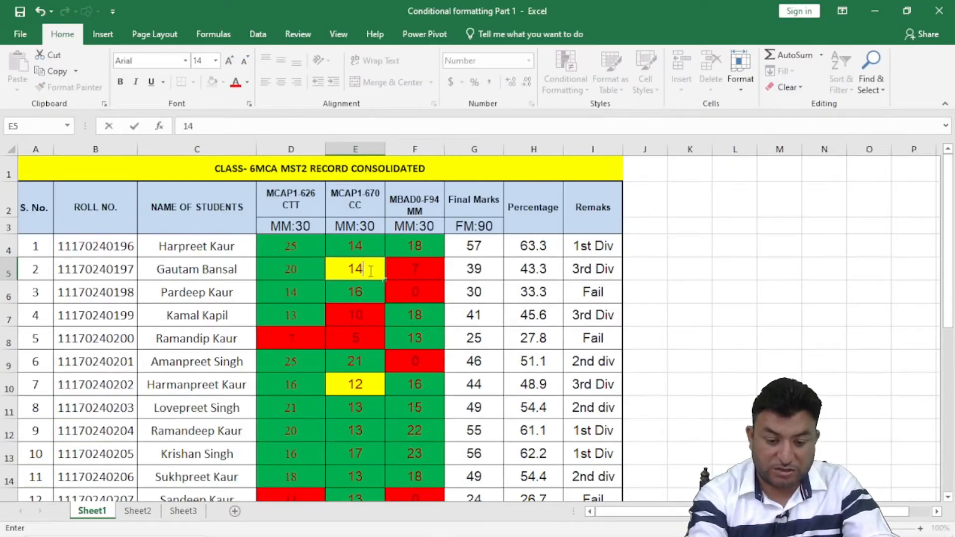
pyautogui.press('Return')
# Change the CC mark in cell E5 to 10 to test the Less Than rule
pyautogui.click(369, 271)
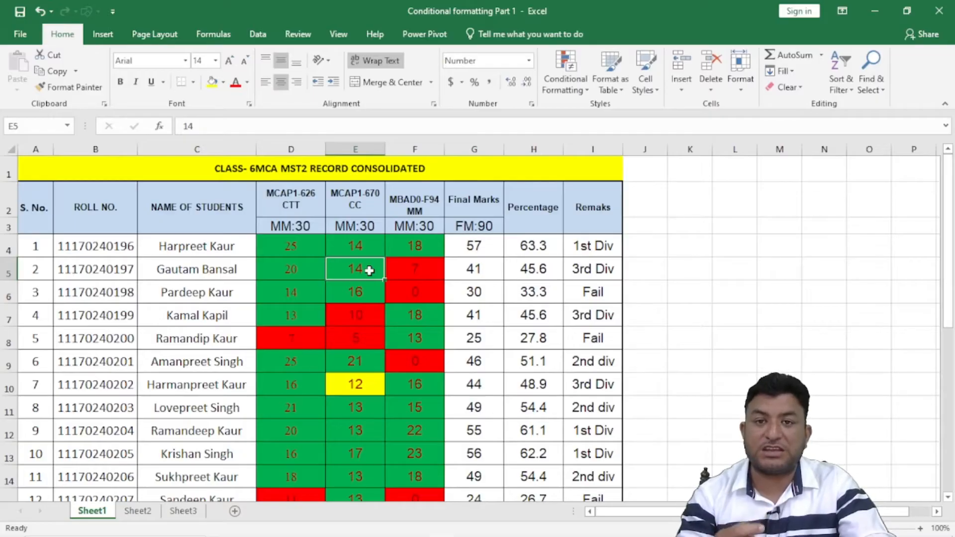
pyautogui.write('1')
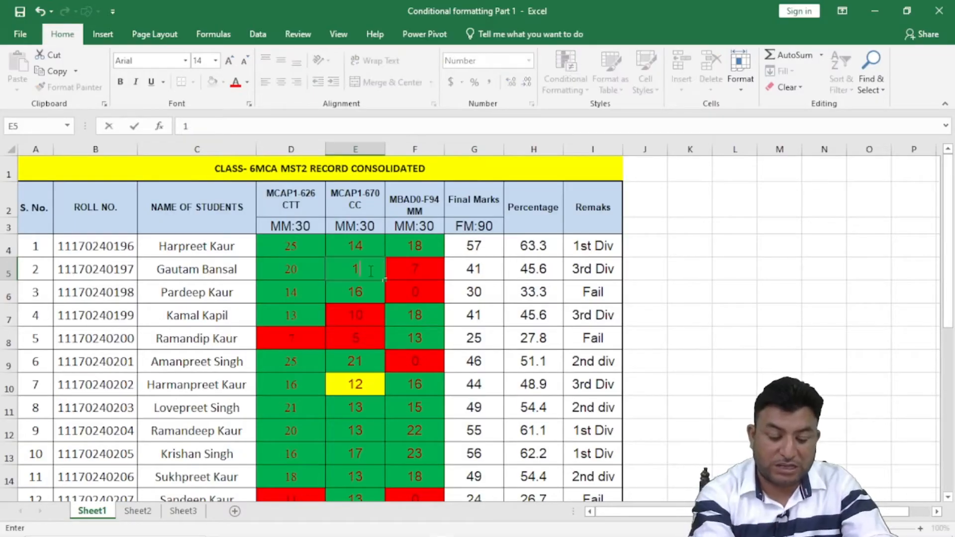
pyautogui.write('0')
pyautogui.press('Return')
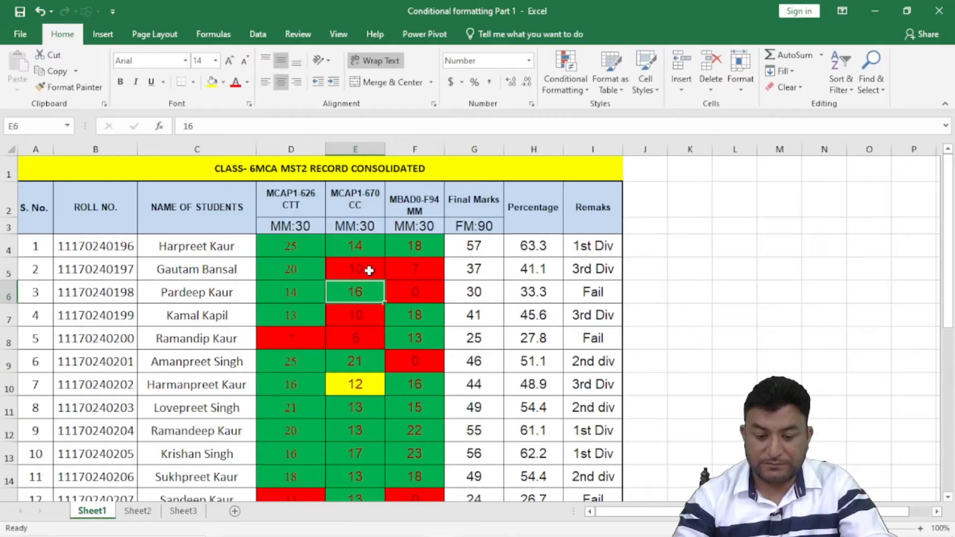
pyautogui.click(369, 271)
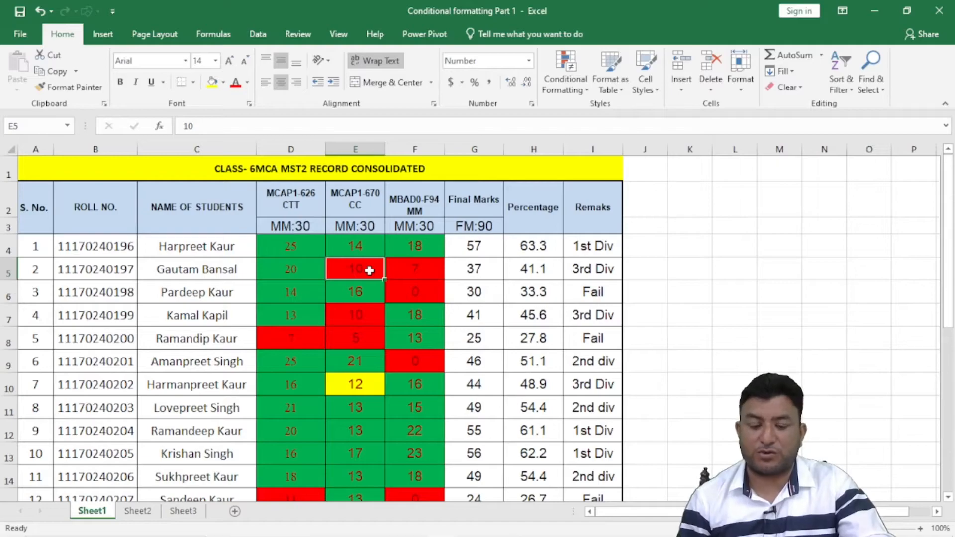
# Clear all conditional formatting rules from the entire sheet
pyautogui.moveTo(273, 241); pyautogui.dragTo(418, 449)
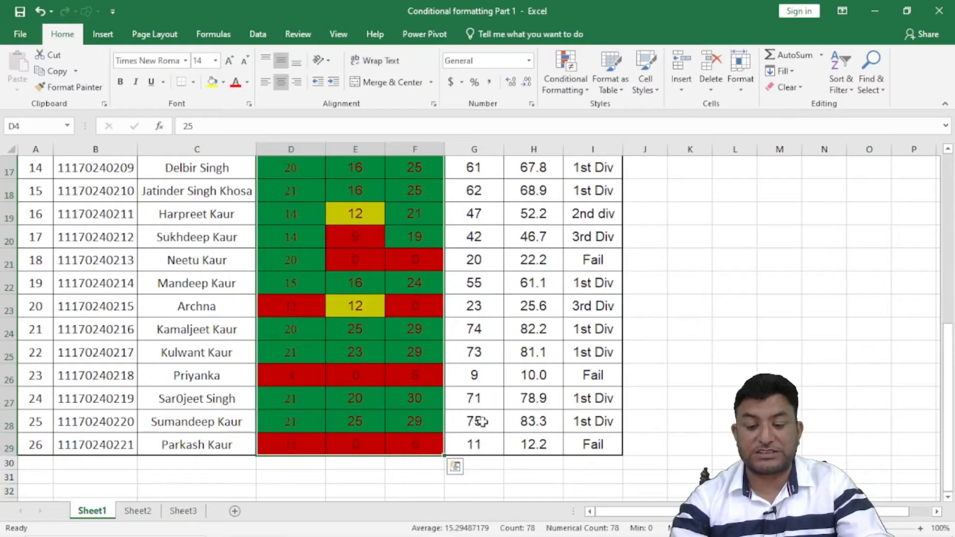
pyautogui.click(578, 77)
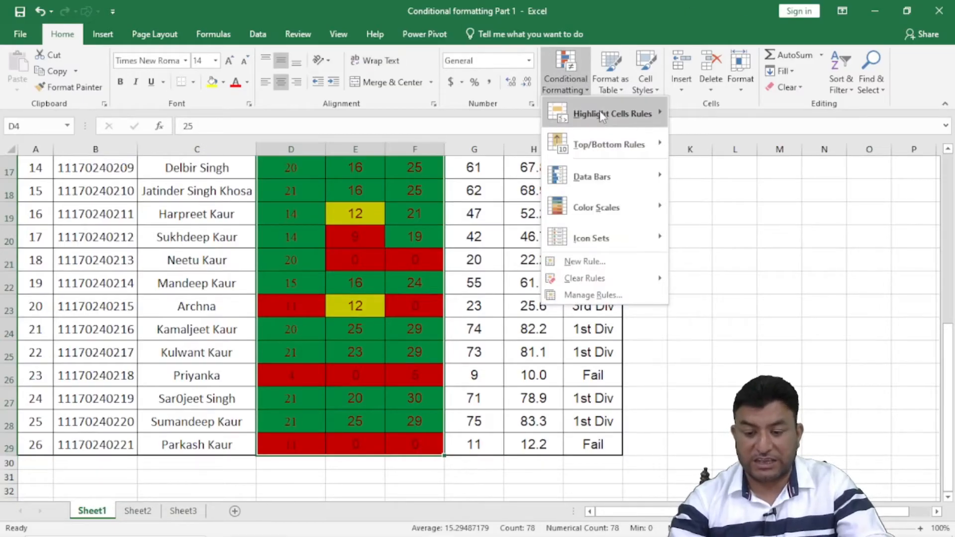
pyautogui.moveTo(641, 114)
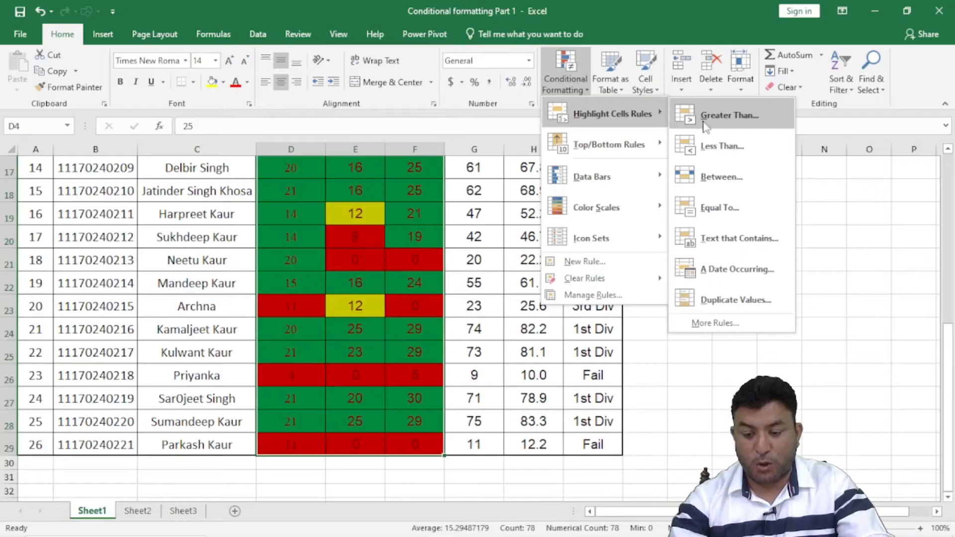
pyautogui.moveTo(590, 280)
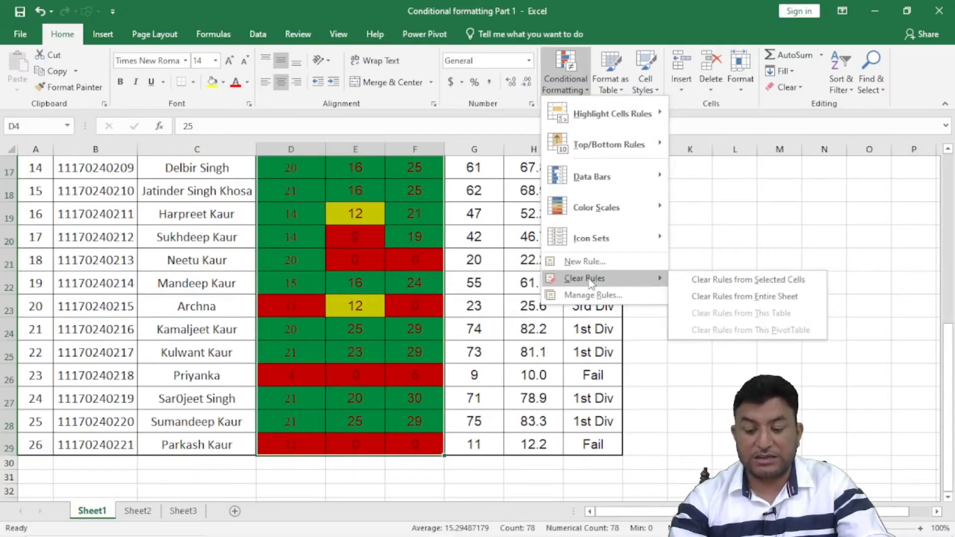
pyautogui.click(718, 297)
pyautogui.scroll(5, 293, 236)
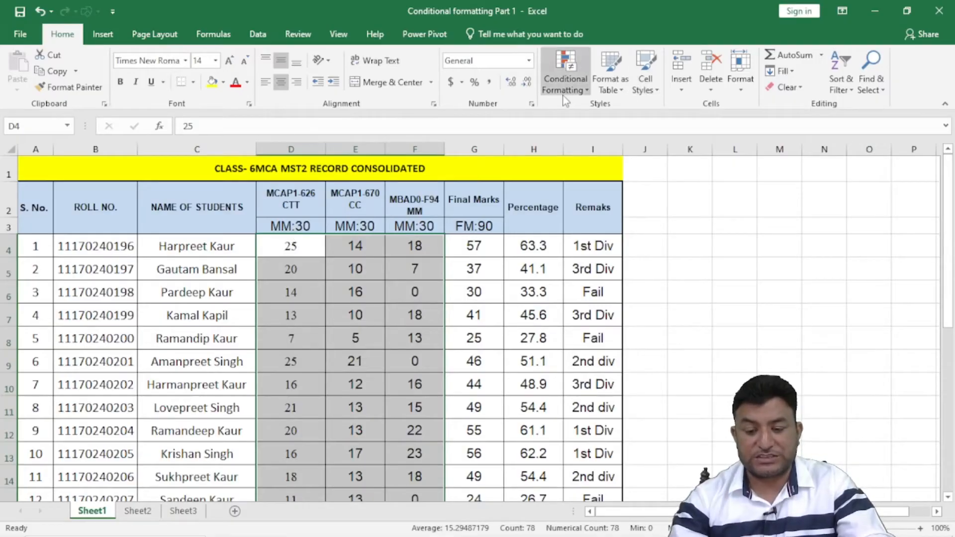
# Start a Between highlight rule on the marks in D4:F29 with the limits 10 and 220
pyautogui.click(565, 82)
pyautogui.moveTo(583, 118)
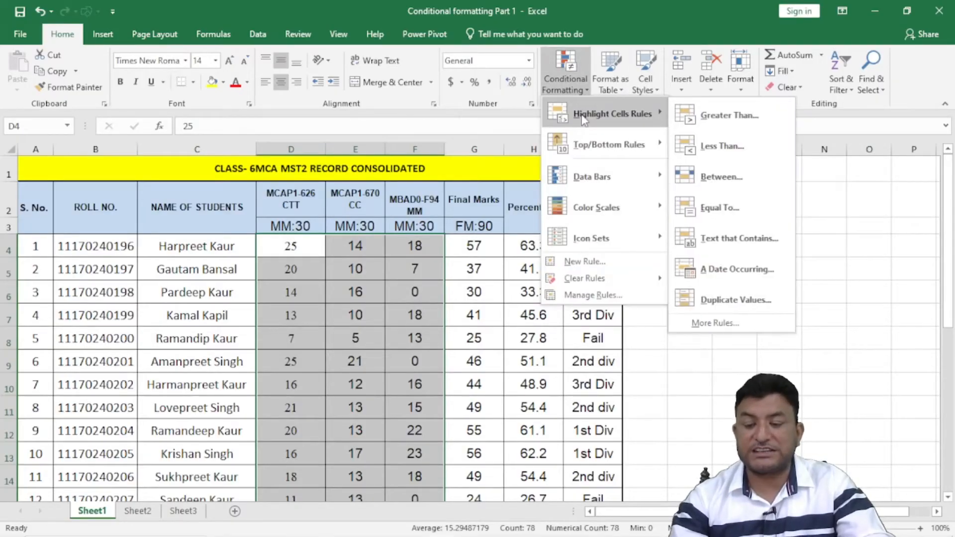
pyautogui.click(721, 177)
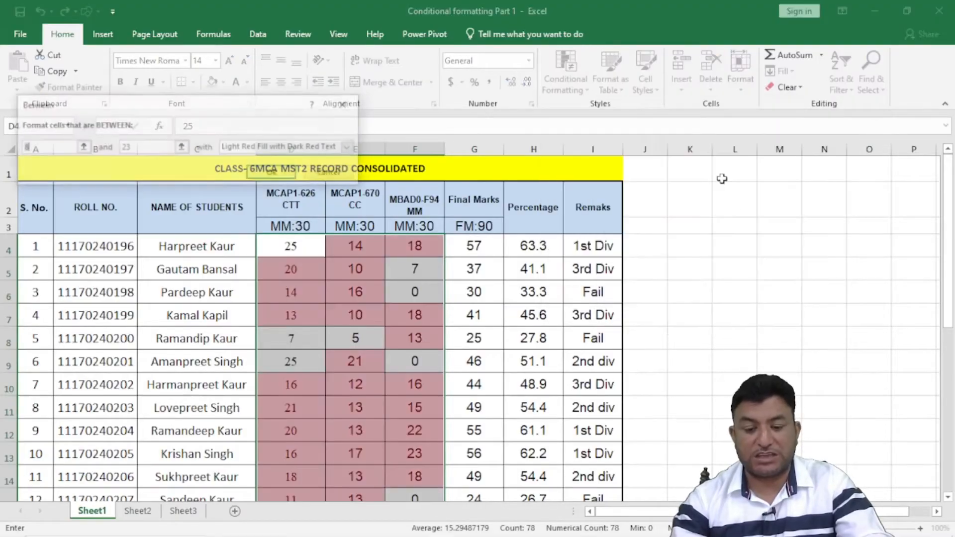
pyautogui.press('BackSpace')
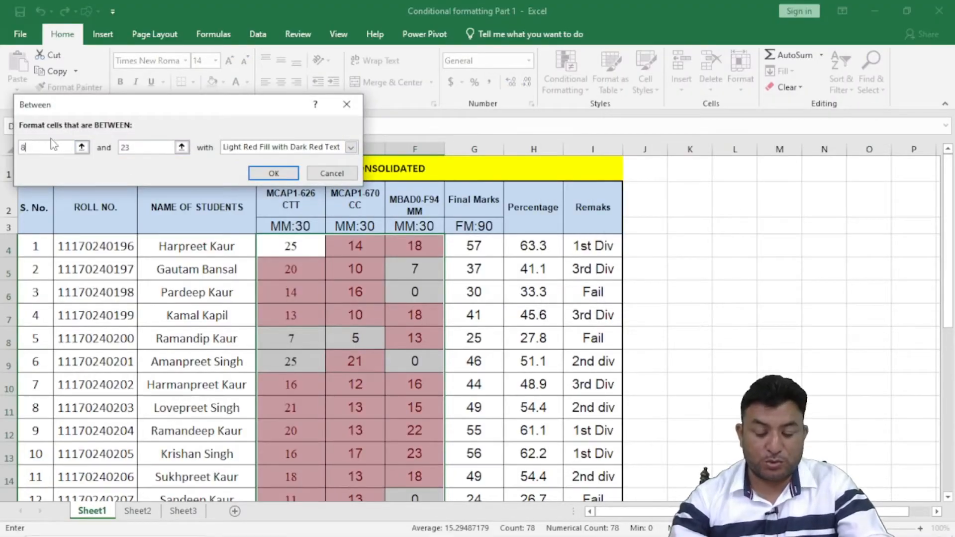
pyautogui.write('10')
pyautogui.press('BackSpace')
pyautogui.write('20')
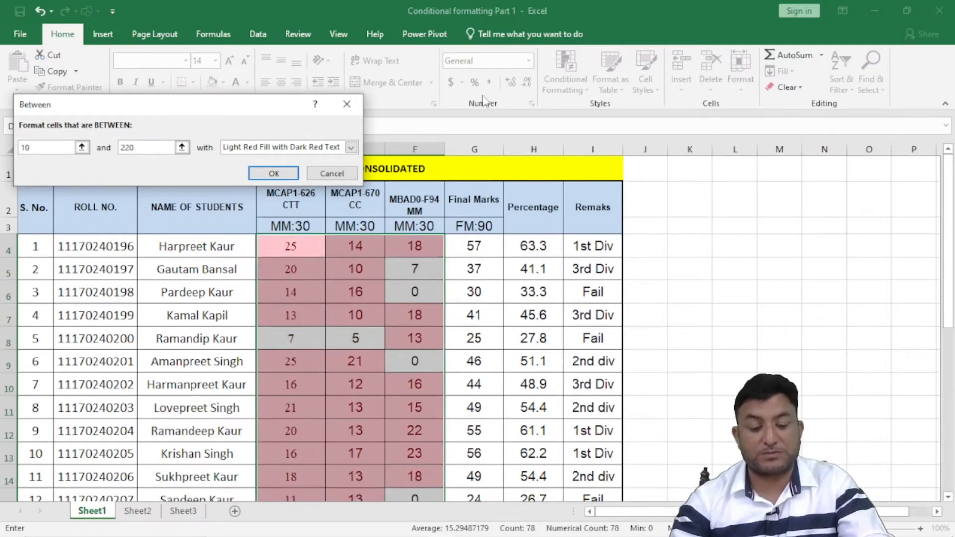
# Format the Between rule with Green Fill with Dark Green Text and apply it to the marks
pyautogui.click(351, 147)
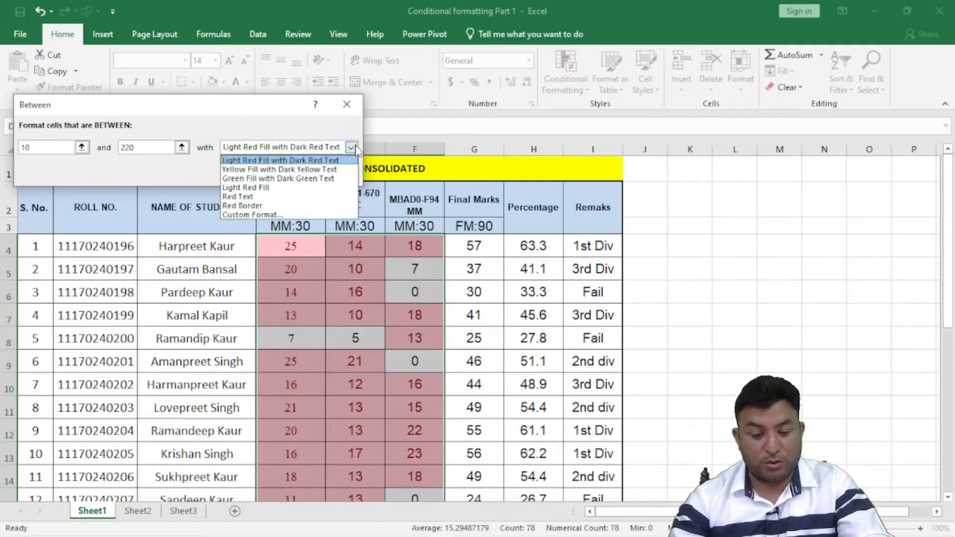
pyautogui.click(284, 179)
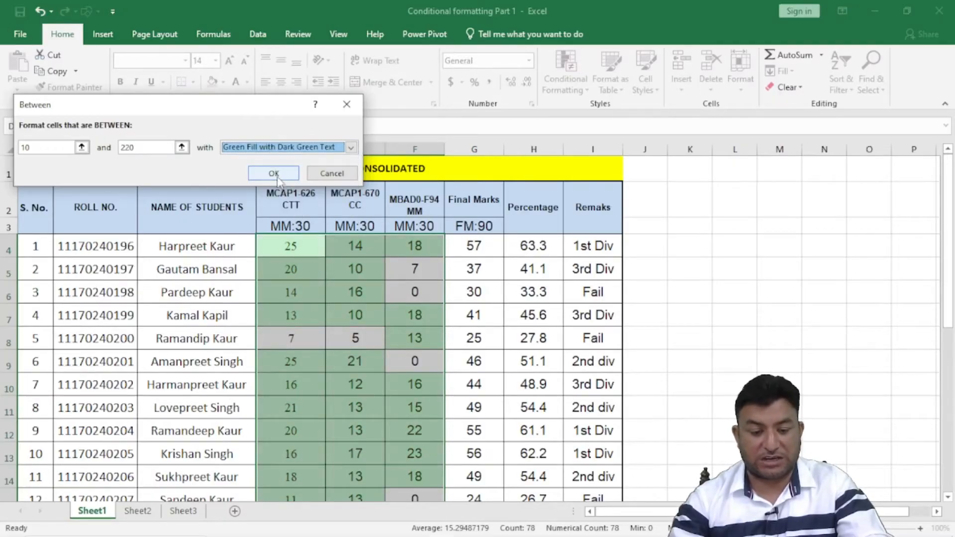
pyautogui.click(274, 174)
pyautogui.click(335, 274)
pyautogui.scroll(-5, 534, 314)
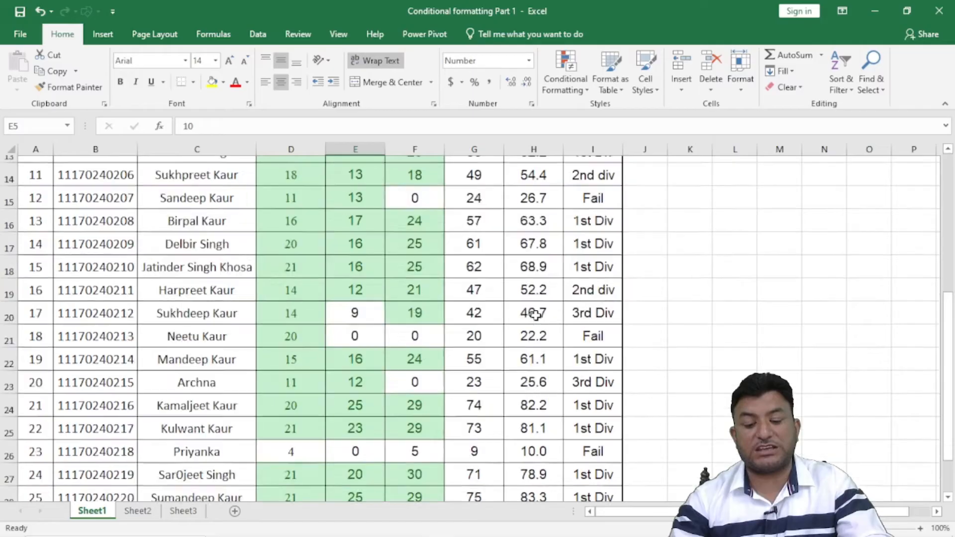
pyautogui.scroll(5, 533, 314)
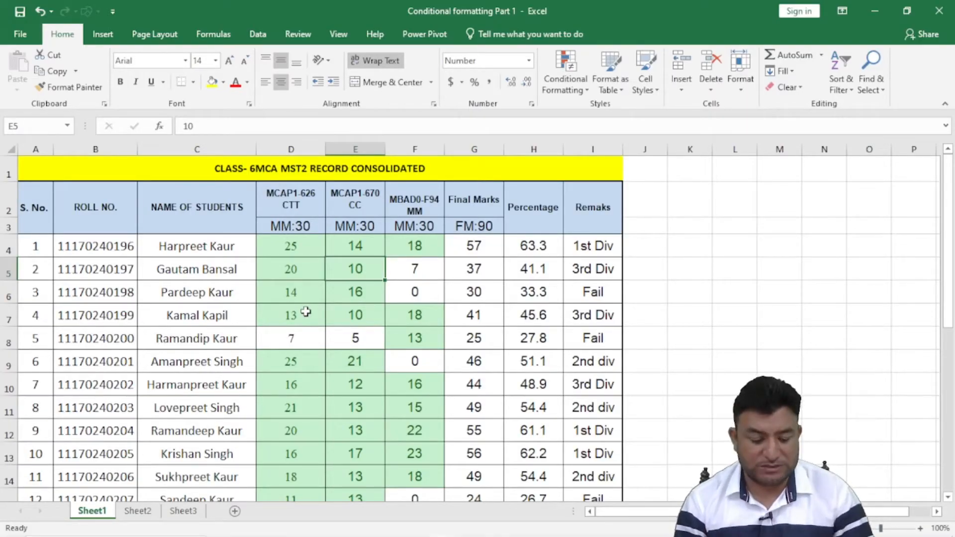
# Clear the conditional formatting rules from the selected marks in D4:F29
pyautogui.moveTo(289, 244); pyautogui.dragTo(416, 461)
pyautogui.click(565, 74)
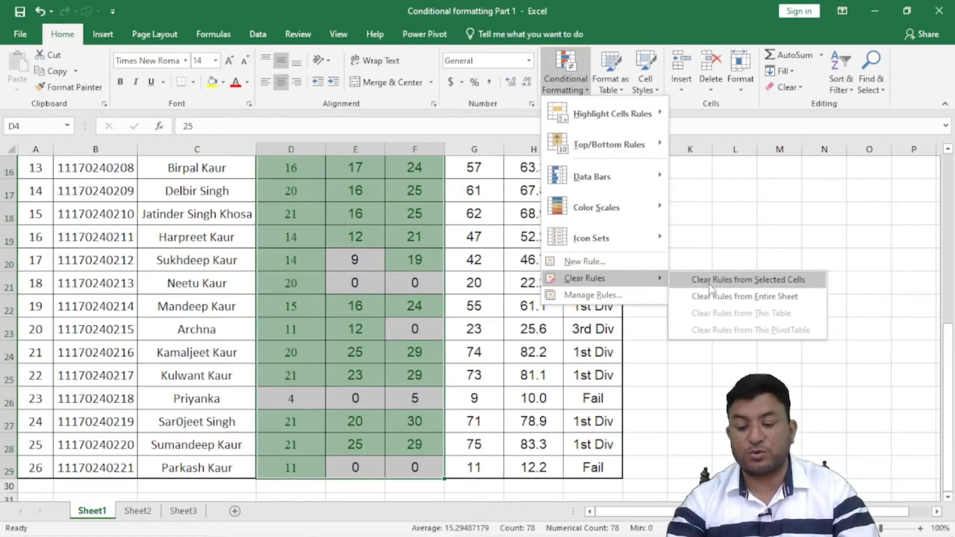
pyautogui.click(725, 283)
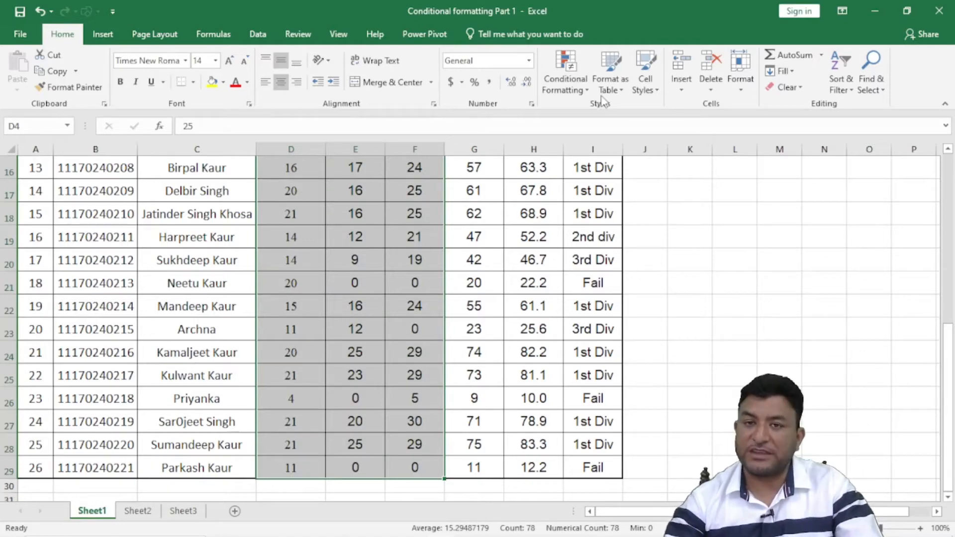
pyautogui.click(578, 87)
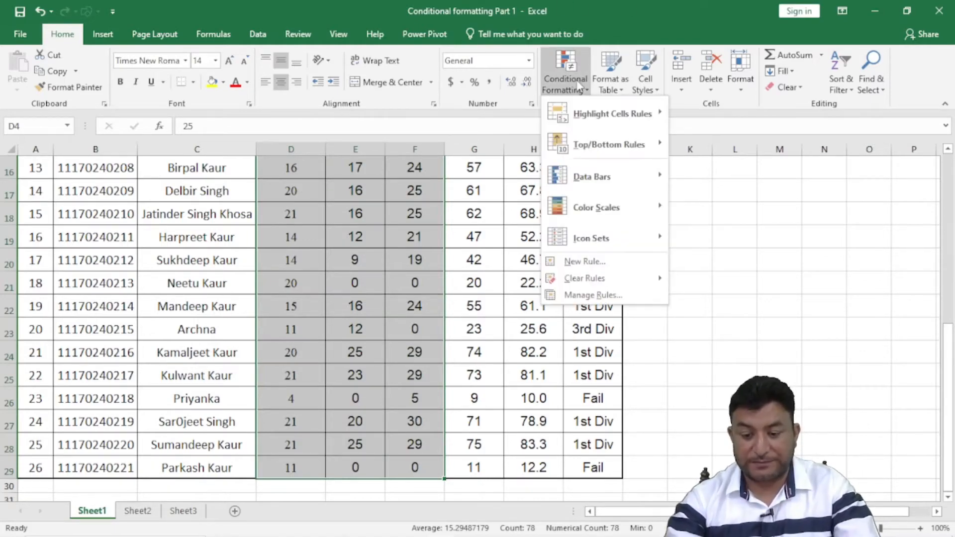
pyautogui.moveTo(590, 116)
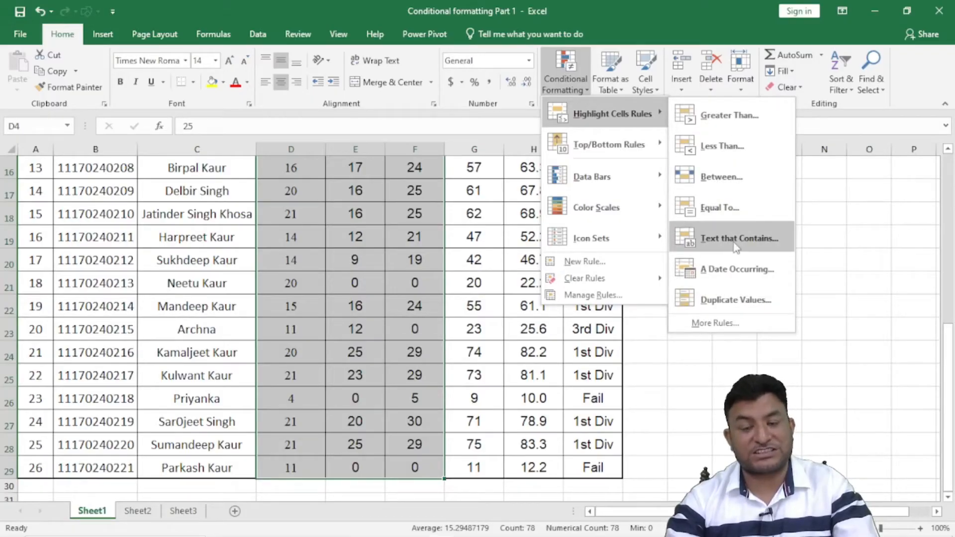
pyautogui.press('Escape')
# Start a Text That Contains highlight rule for 1st Div on the remarks in I4:I29
pyautogui.scroll(5, 632, 388)
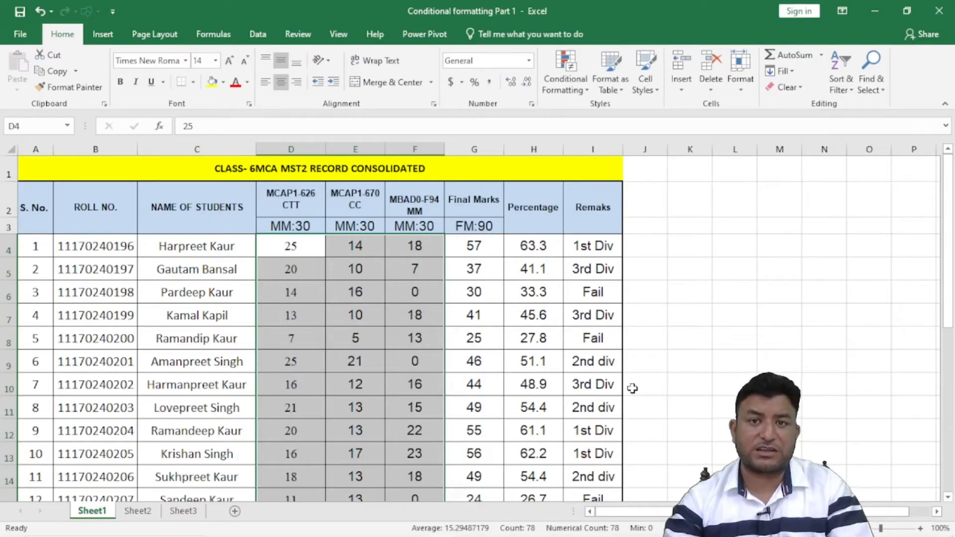
pyautogui.moveTo(592, 246); pyautogui.dragTo(615, 471)
pyautogui.scroll(5, 581, 309)
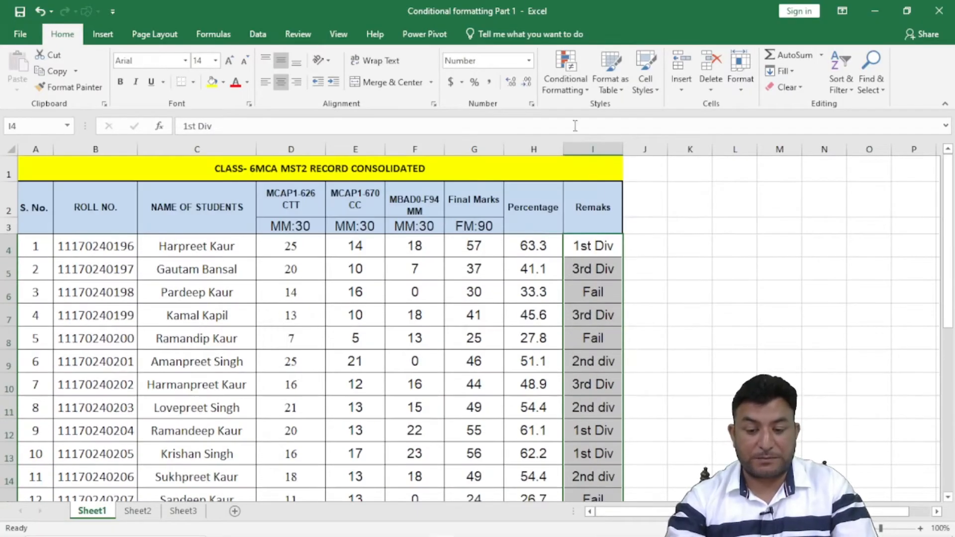
pyautogui.click(565, 87)
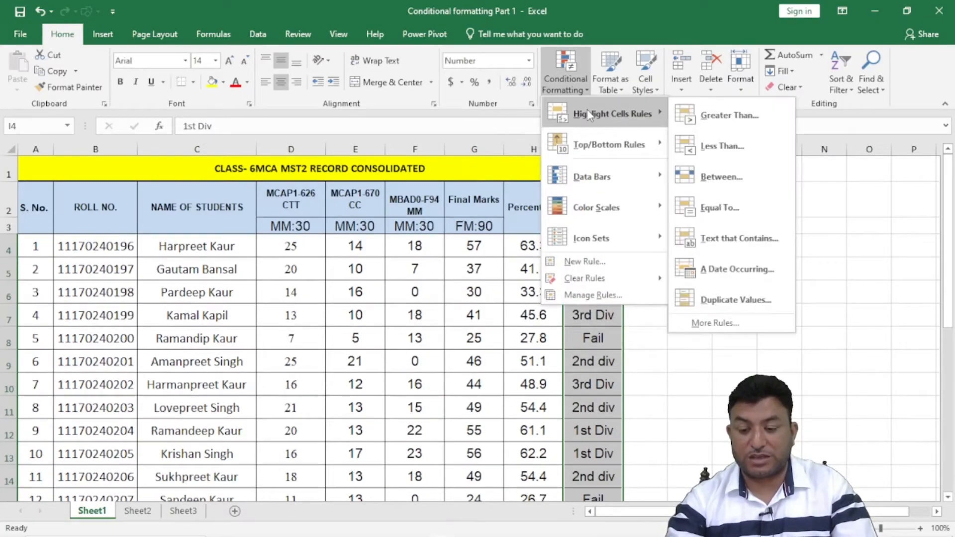
pyautogui.click(726, 241)
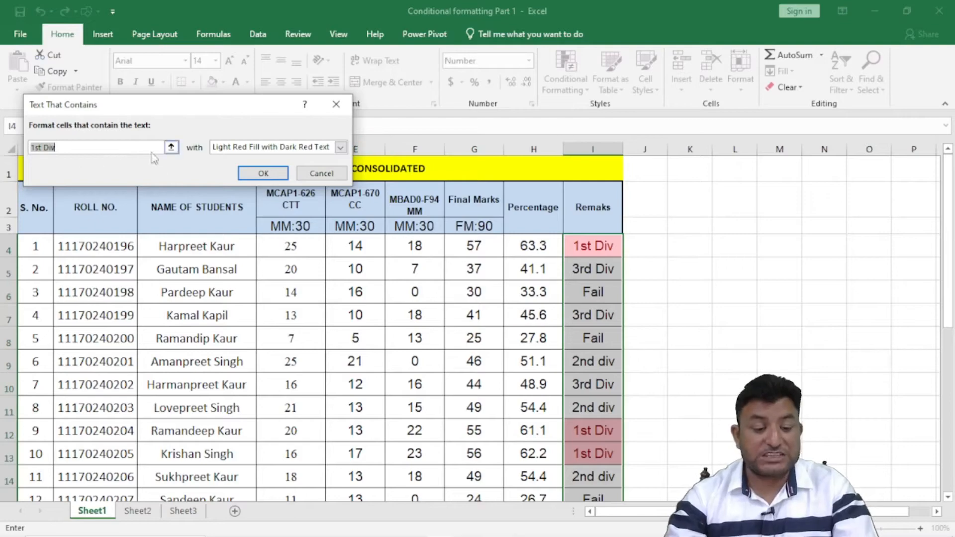
# Give the 1st Div rule a custom format with a light green fill and apply it to the remarks
pyautogui.click(340, 147)
pyautogui.click(246, 215)
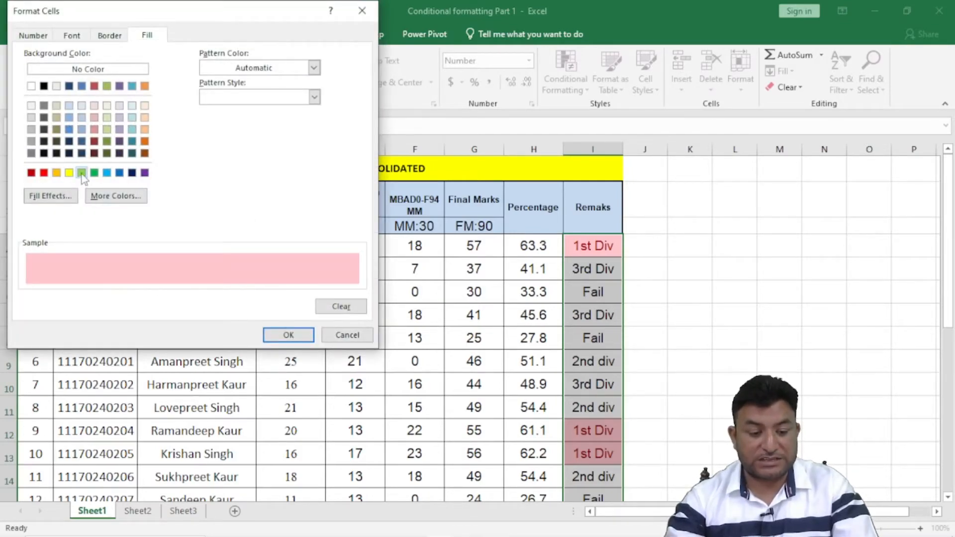
pyautogui.click(81, 173)
pyautogui.click(289, 336)
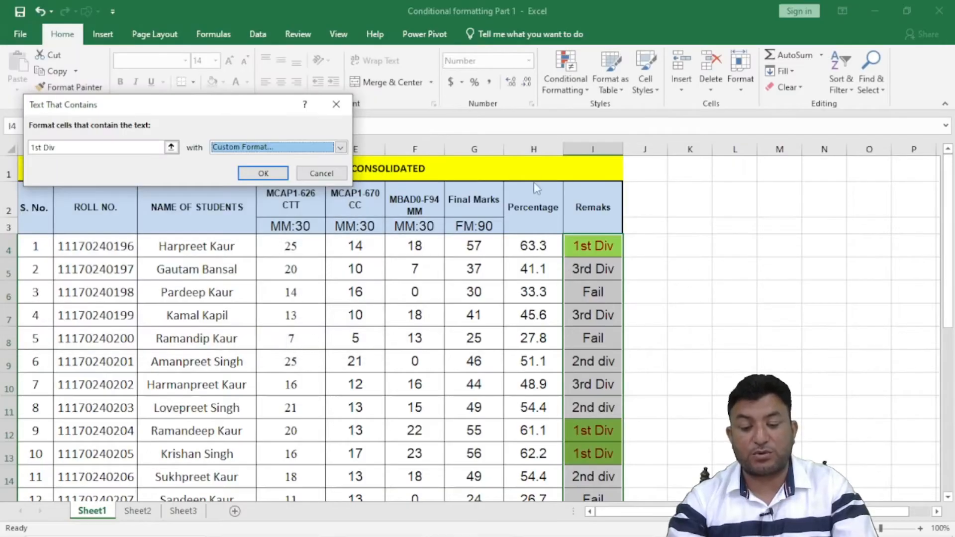
pyautogui.click(254, 175)
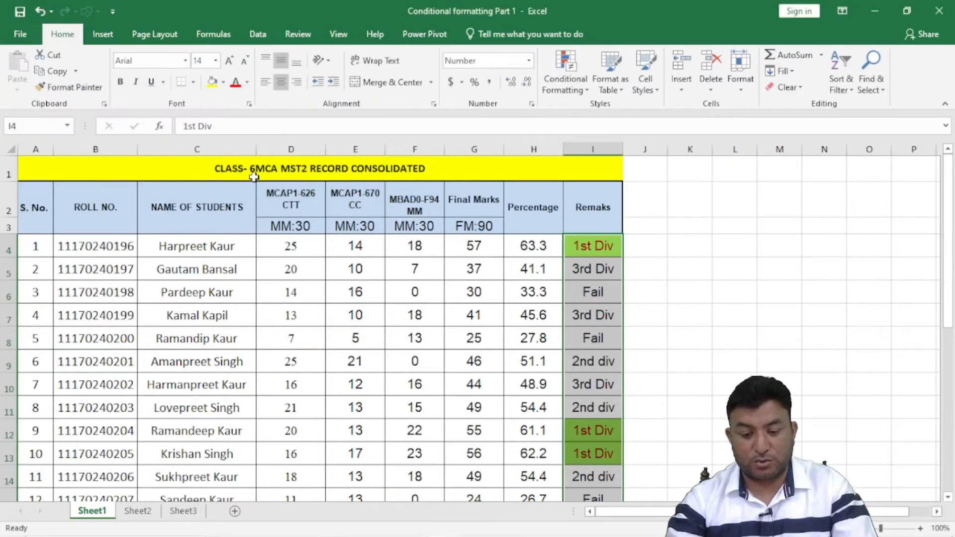
pyautogui.click(606, 334)
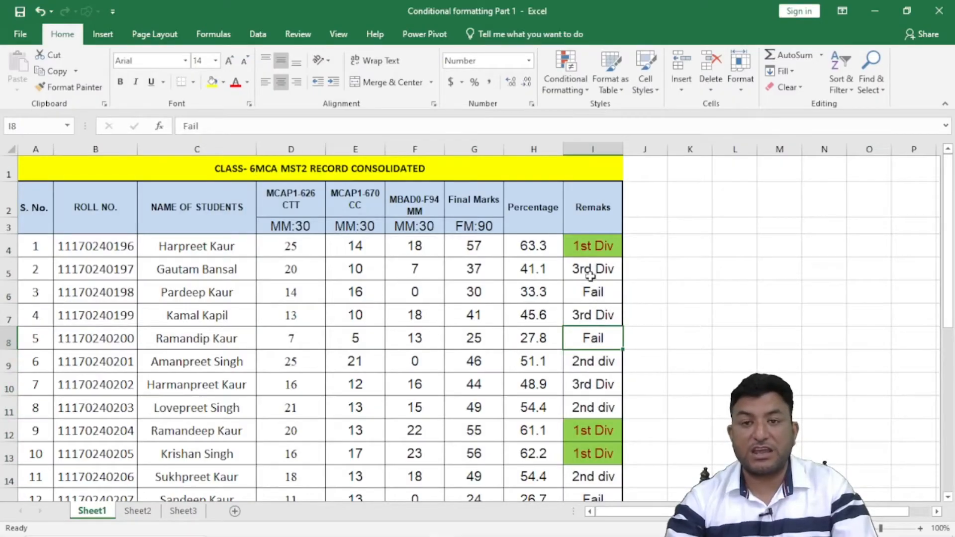
# Start another Text That Contains rule on the remarks in I4:I29 with the text 2nd div
pyautogui.moveTo(598, 250); pyautogui.dragTo(606, 448)
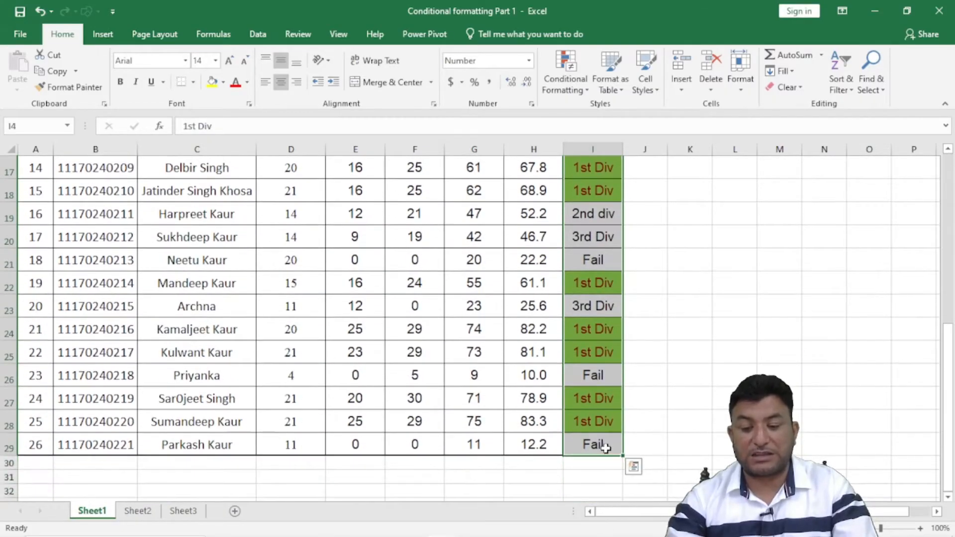
pyautogui.click(569, 79)
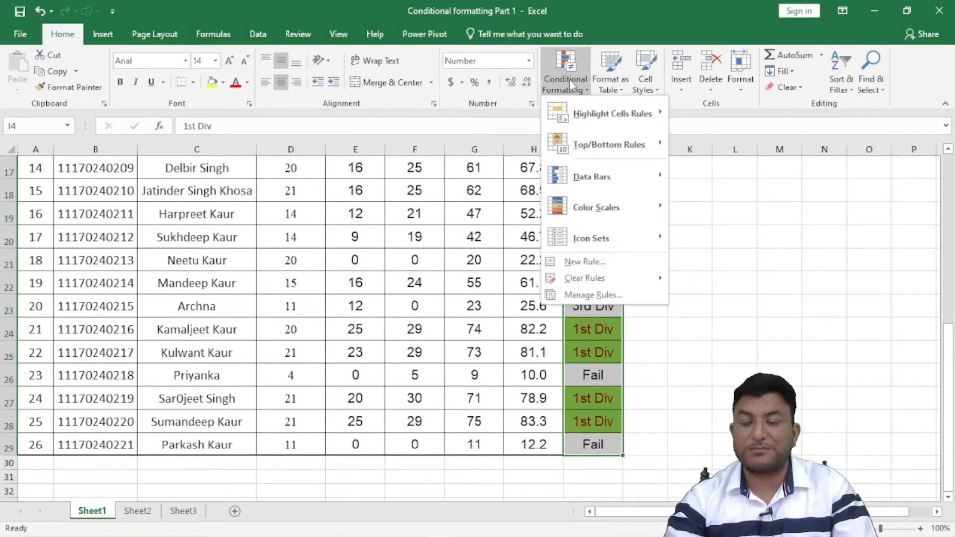
pyautogui.moveTo(612, 114)
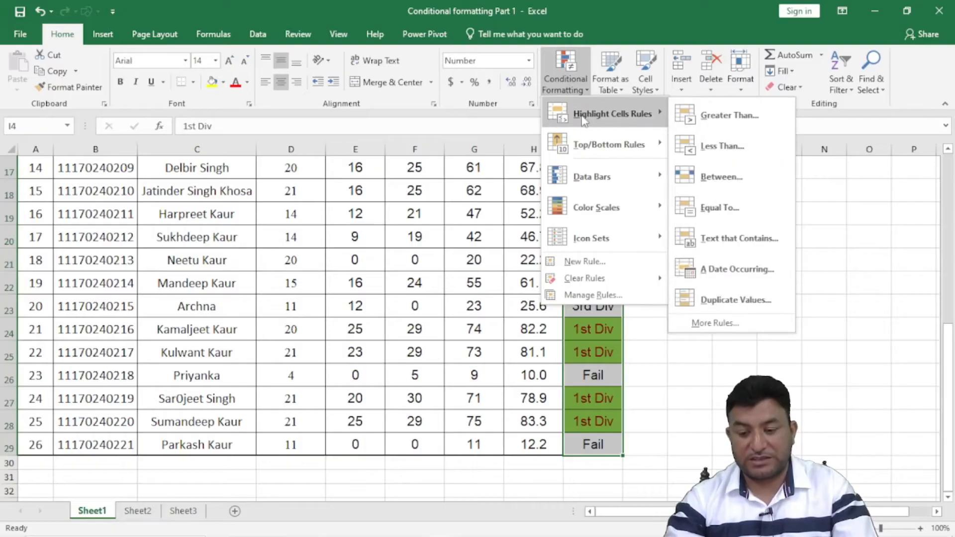
pyautogui.click(736, 238)
pyautogui.click(78, 148)
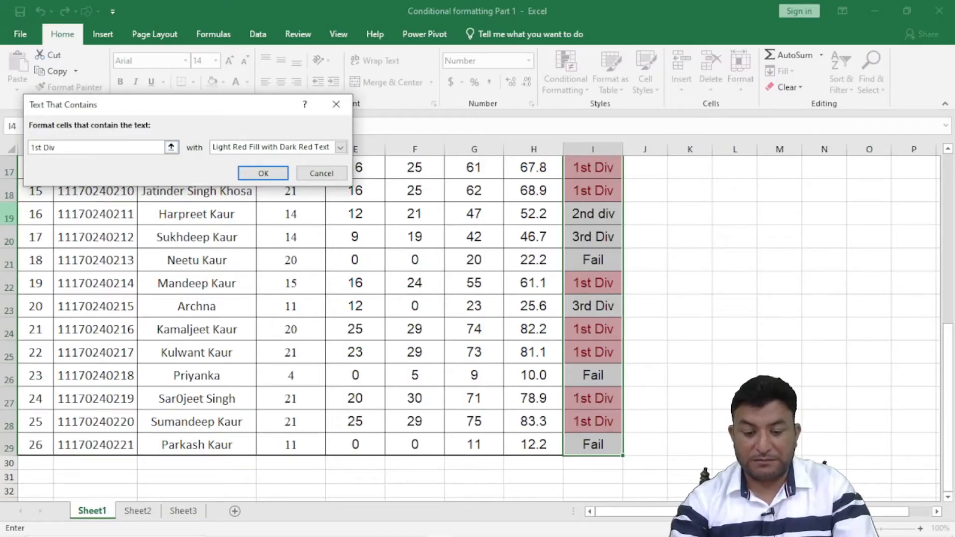
pyautogui.press('BackSpace')
pyautogui.press('BackSpace')
pyautogui.press('BackSpace')
pyautogui.press('BackSpace')
pyautogui.press('BackSpace')
pyautogui.press('BackSpace')
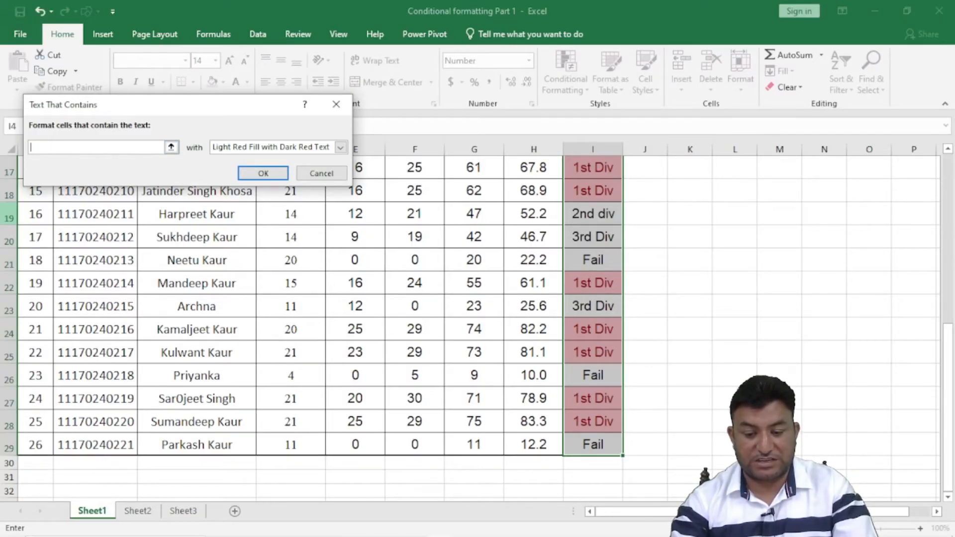
pyautogui.write('2')
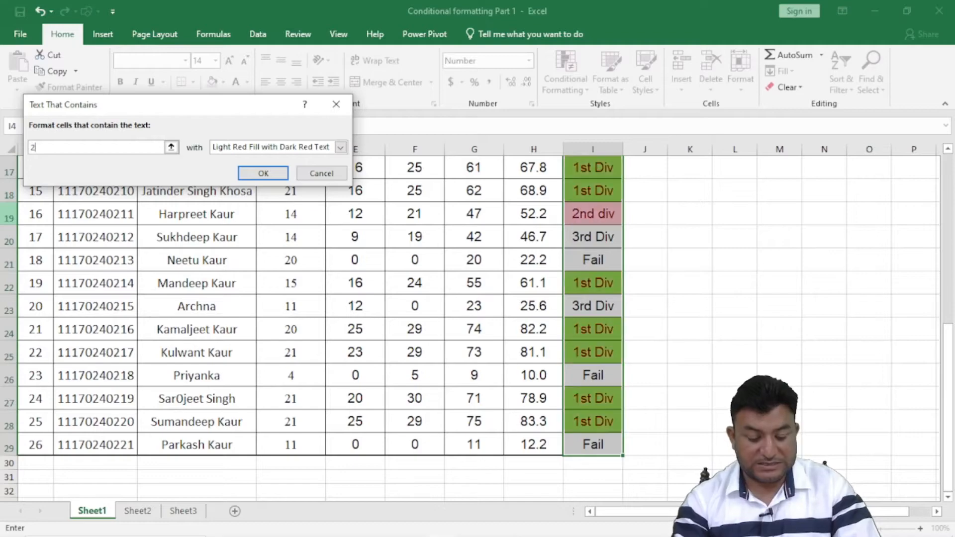
pyautogui.write('nd div')
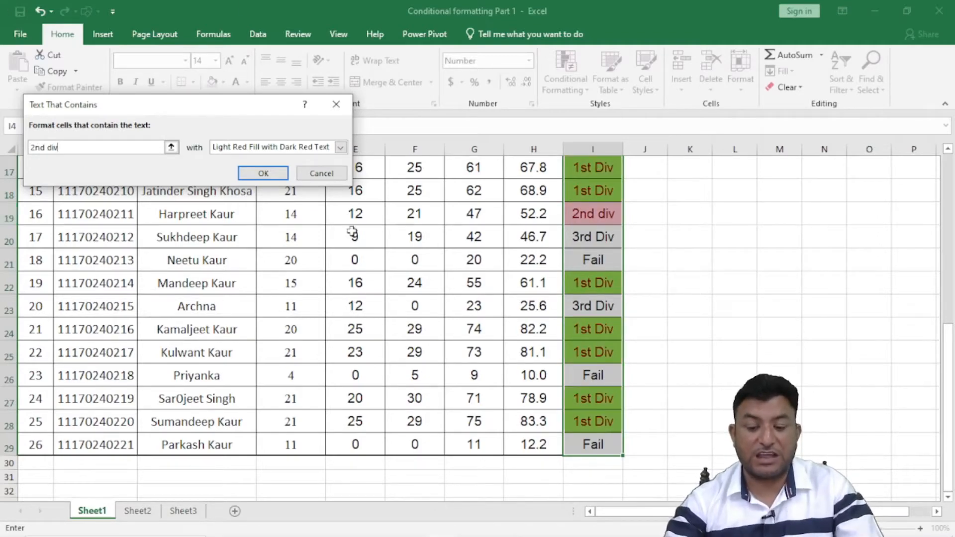
# Format the 2nd div rule with Yellow Fill with Dark Yellow Text, apply it and check the highlighted remarks
pyautogui.click(341, 147)
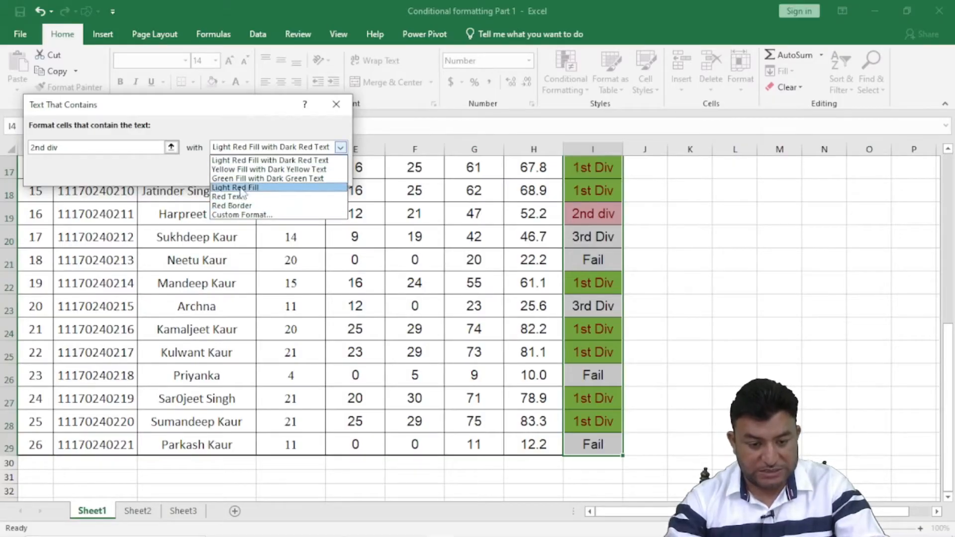
pyautogui.click(253, 169)
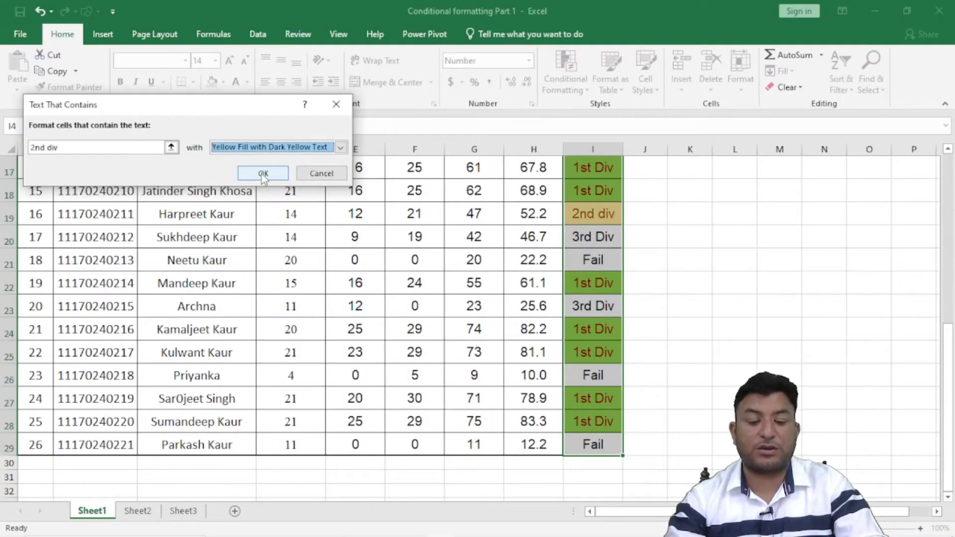
pyautogui.click(263, 173)
pyautogui.click(474, 351)
pyautogui.scroll(5, 468, 343)
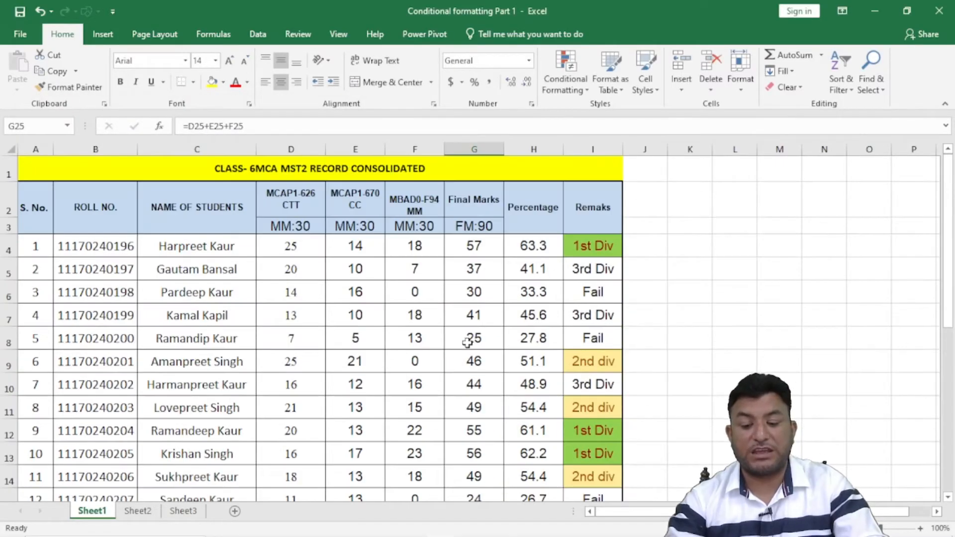
pyautogui.click(594, 361)
pyautogui.click(596, 407)
pyautogui.click(598, 481)
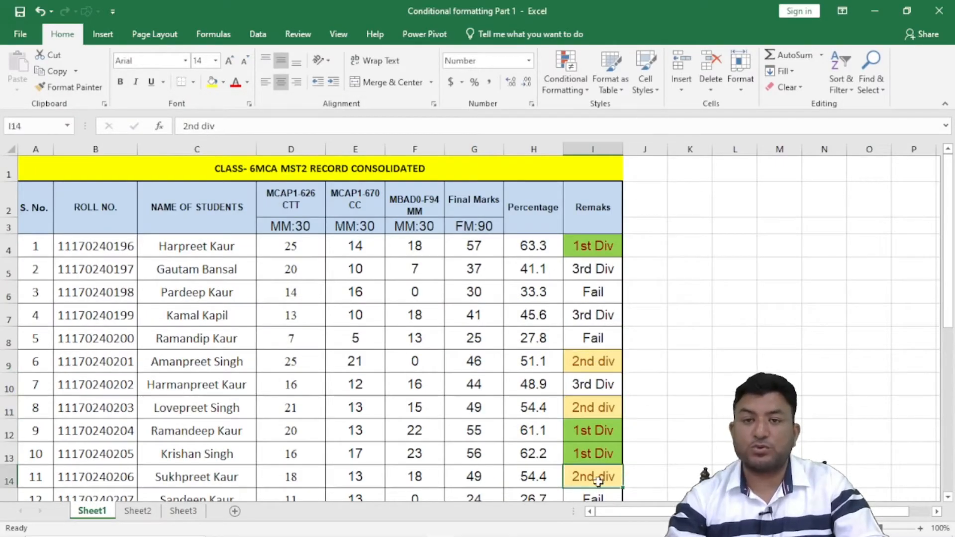
pyautogui.scroll(-3, 494, 375)
pyautogui.scroll(3, 494, 375)
# Start a third Text That Contains rule on the remarks in I4:I29 with the text Fail
pyautogui.click(598, 243)
pyautogui.moveTo(598, 244); pyautogui.dragTo(603, 447)
pyautogui.scroll(5, 472, 406)
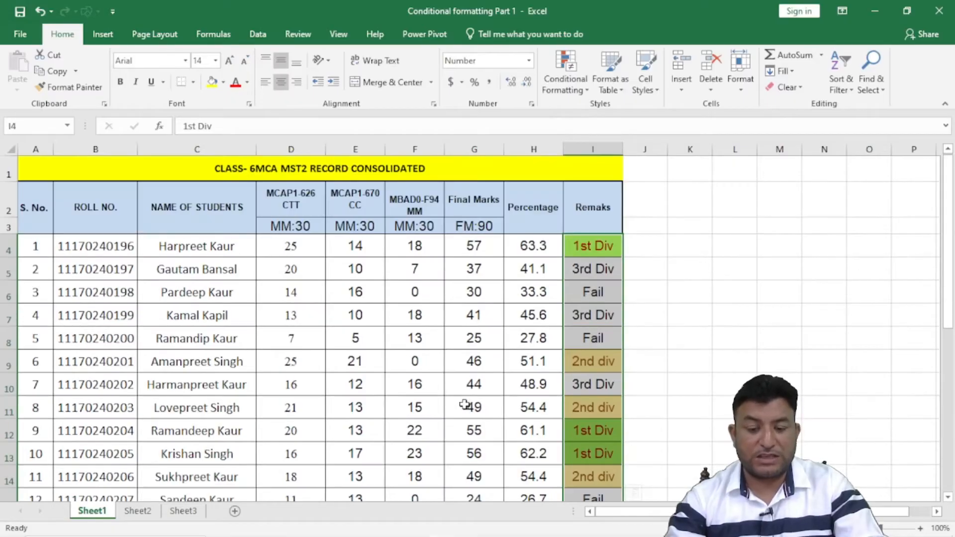
pyautogui.click(574, 77)
pyautogui.moveTo(612, 114)
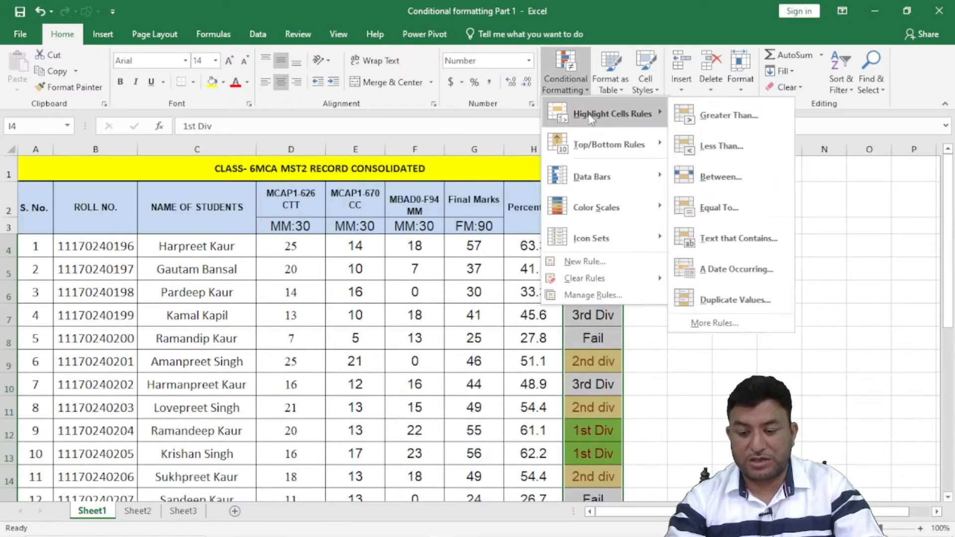
pyautogui.click(738, 242)
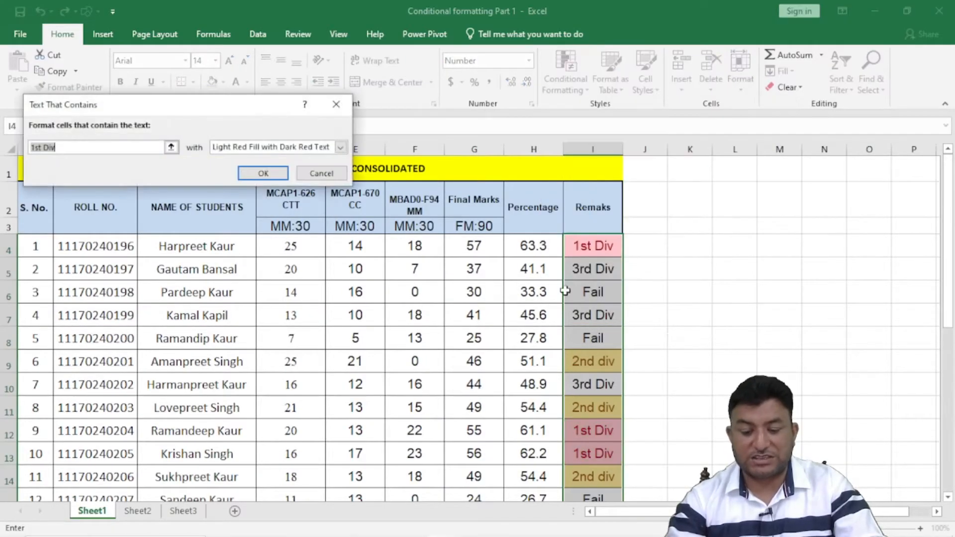
pyautogui.press('BackSpace')
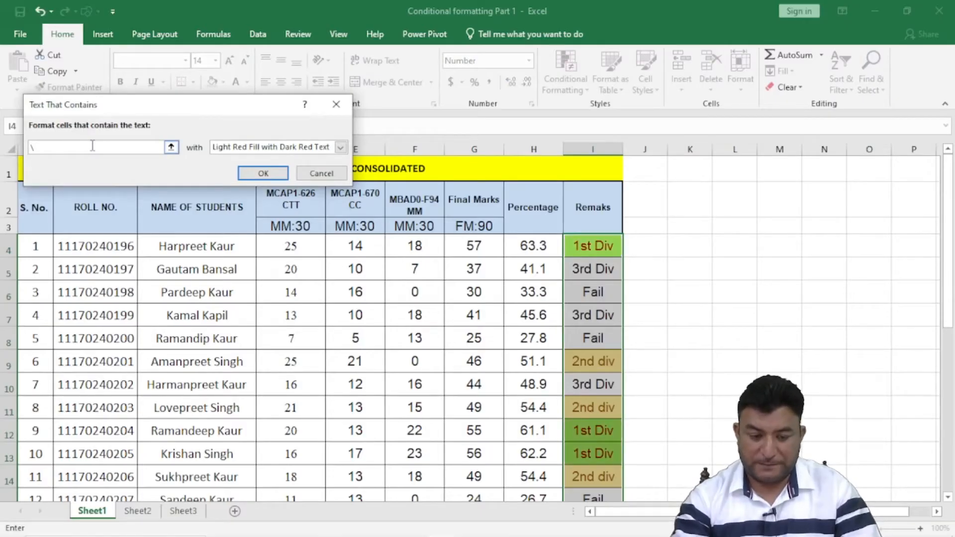
pyautogui.write('Fail')
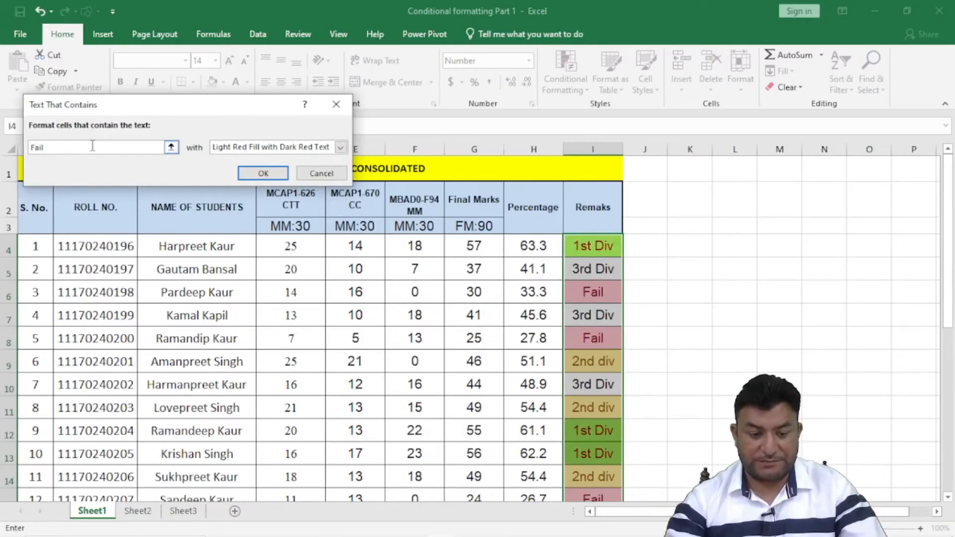
# Give the Fail rule a custom format with a red fill and apply it to the remarks
pyautogui.click(340, 148)
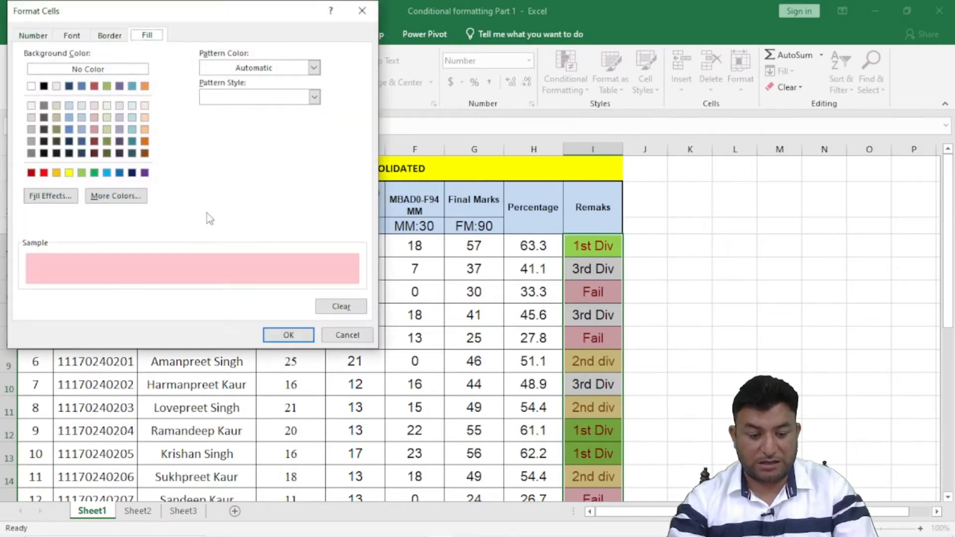
pyautogui.click(43, 172)
pyautogui.click(280, 337)
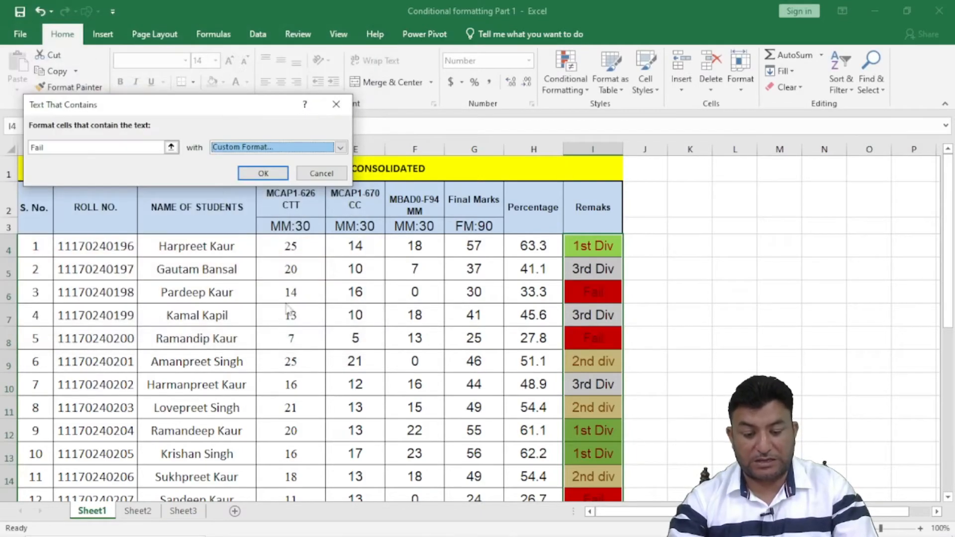
pyautogui.click(255, 173)
pyautogui.click(726, 278)
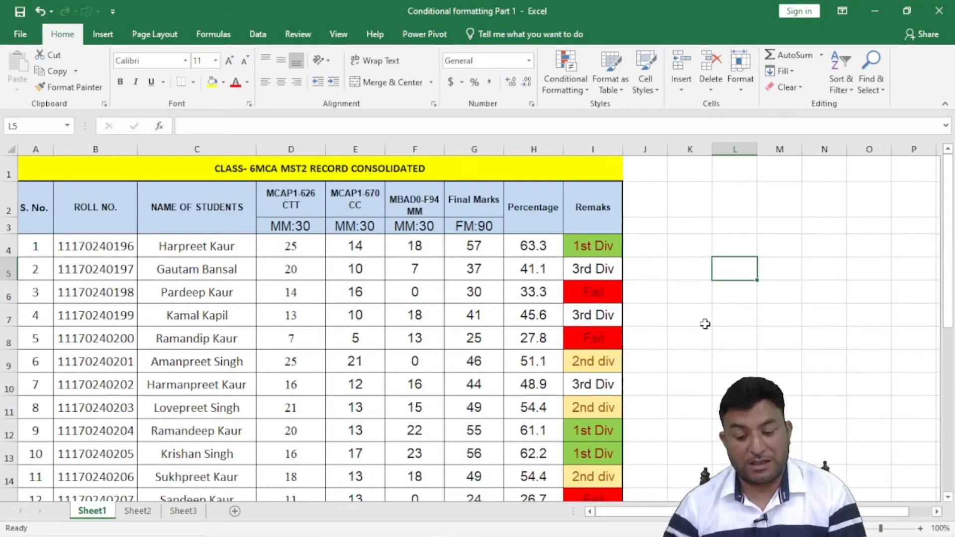
# Change the remark in cell I6 to 1st Div to test the highlight rules
pyautogui.click(597, 295)
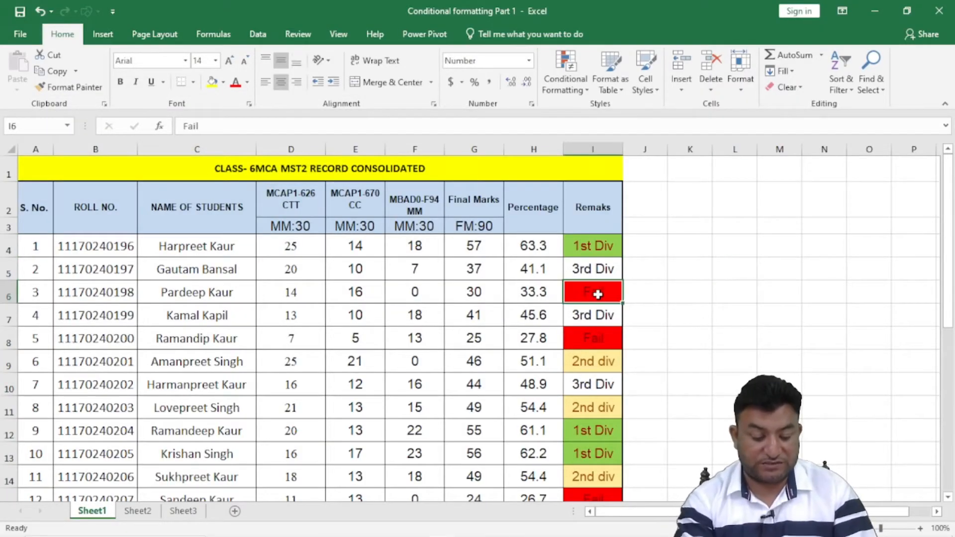
pyautogui.write('1st')
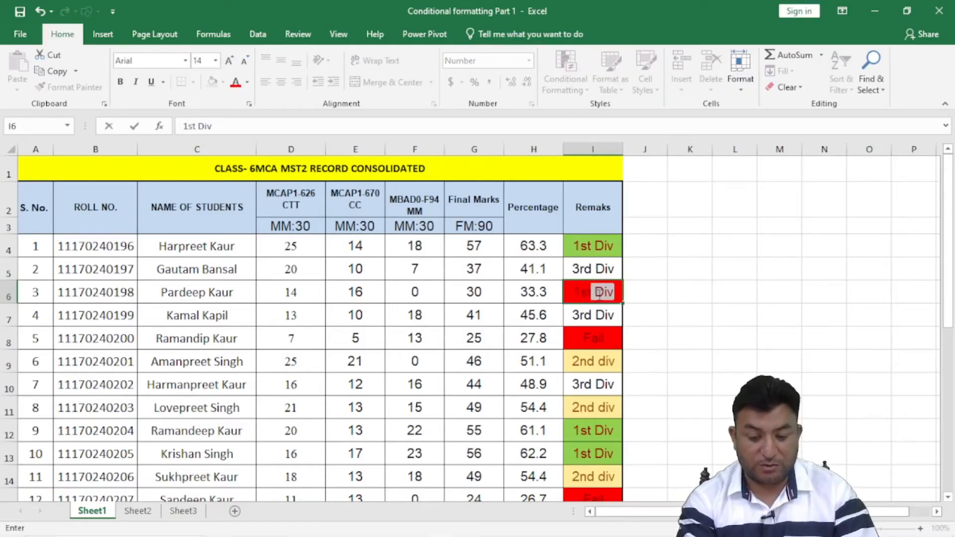
pyautogui.hotkey('ctrl', 'Return')
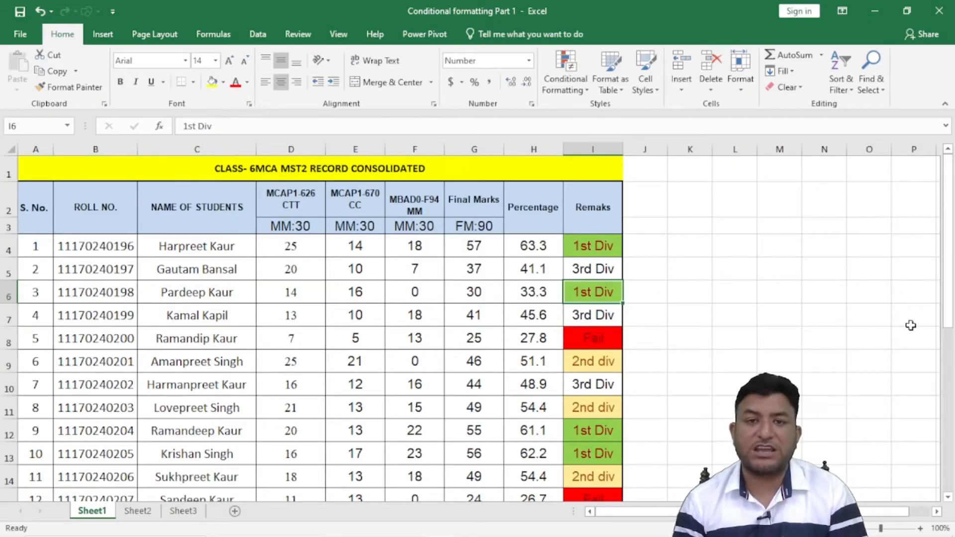
# Clear the conditional formatting rules from the remarks in I4:I29
pyautogui.moveTo(593, 246); pyautogui.dragTo(602, 470)
pyautogui.scroll(5, 587, 378)
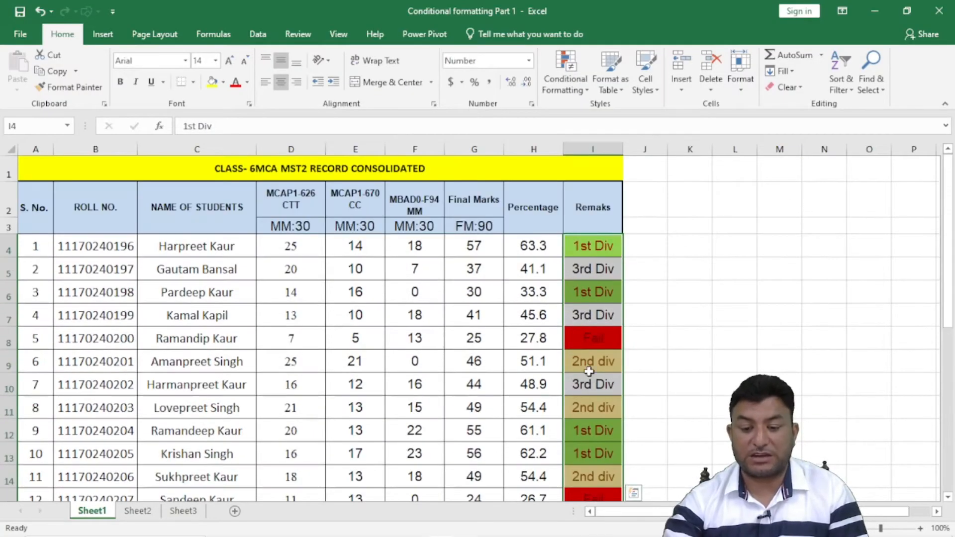
pyautogui.click(565, 82)
pyautogui.moveTo(576, 279)
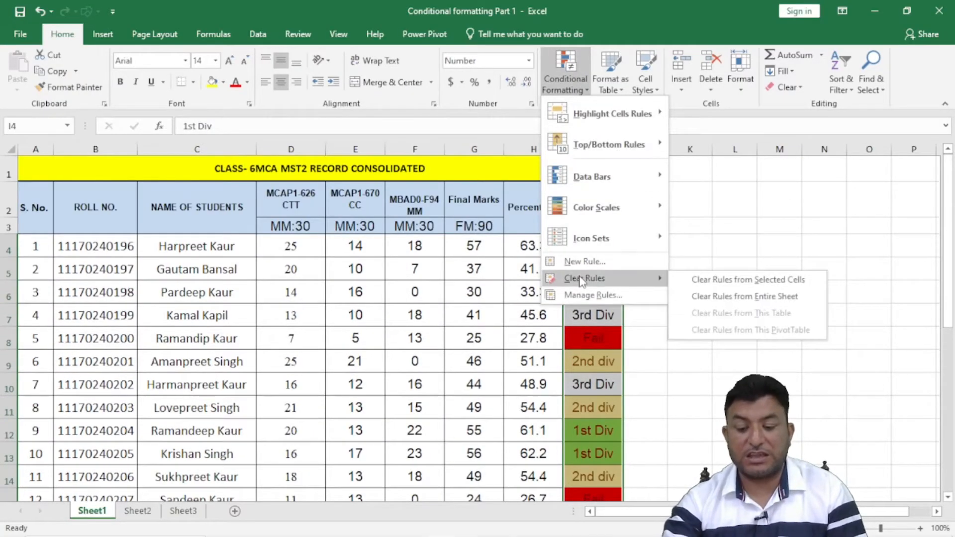
pyautogui.click(735, 282)
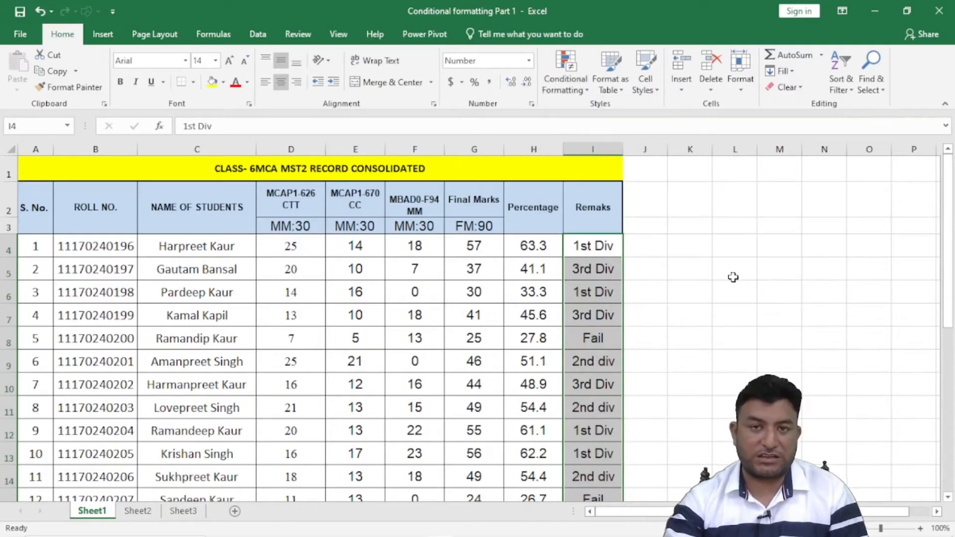
pyautogui.click(431, 306)
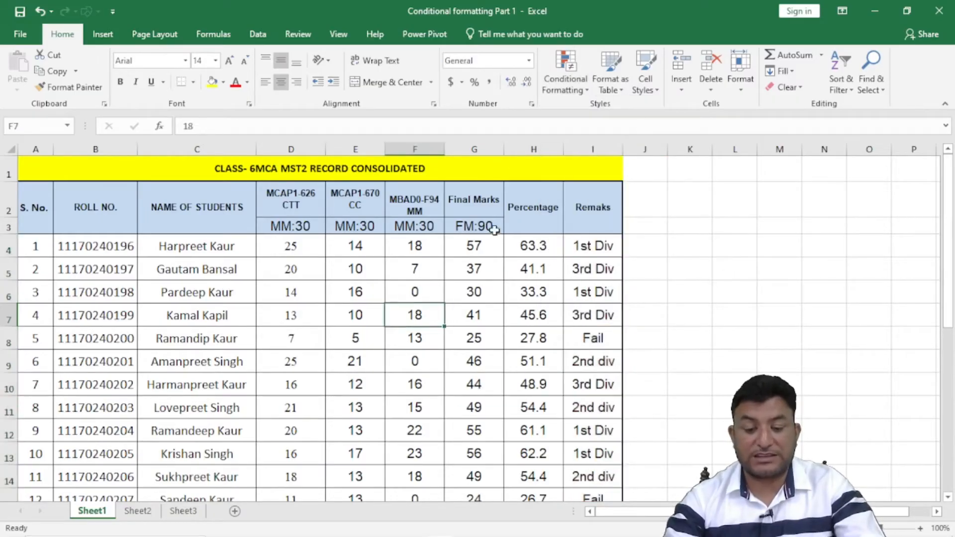
pyautogui.click(575, 81)
pyautogui.moveTo(612, 114)
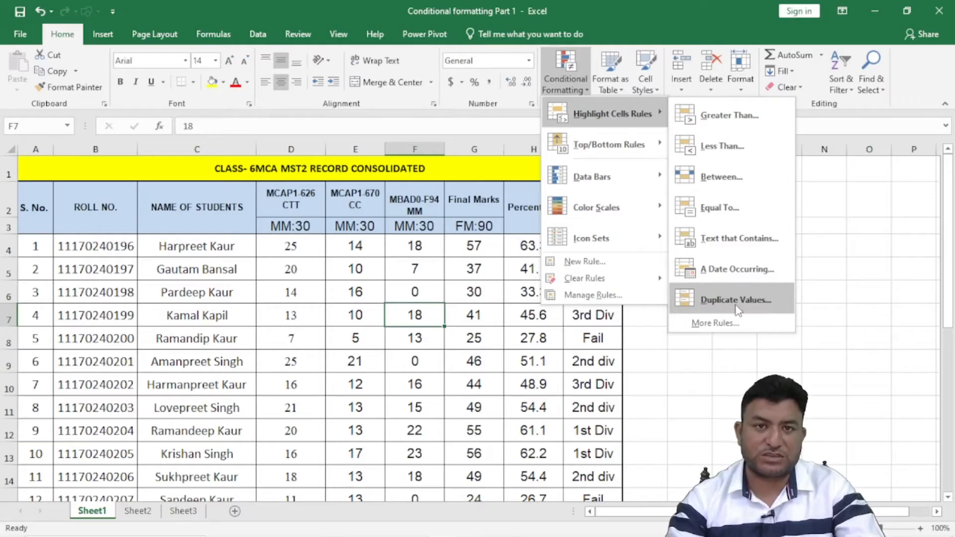
pyautogui.click(205, 306)
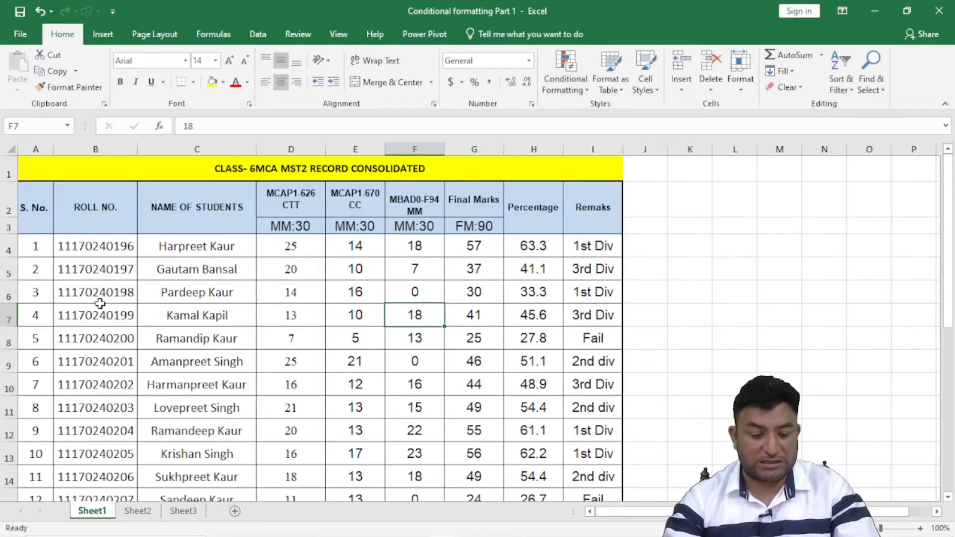
pyautogui.scroll(-3, 99, 301)
pyautogui.scroll(-4, 100, 301)
pyautogui.scroll(7, 100, 301)
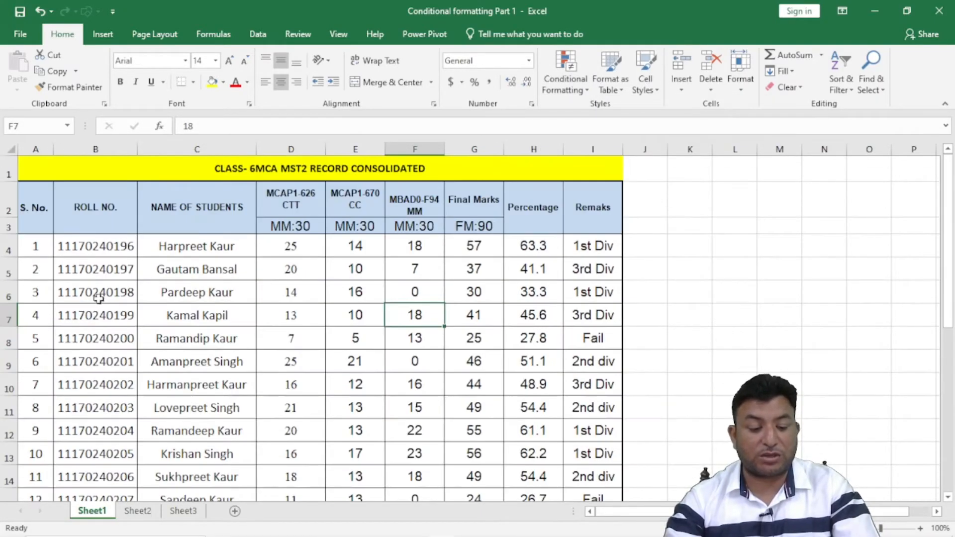
# Copy the roll number in B6 into B9 to create a duplicate entry
pyautogui.click(106, 315)
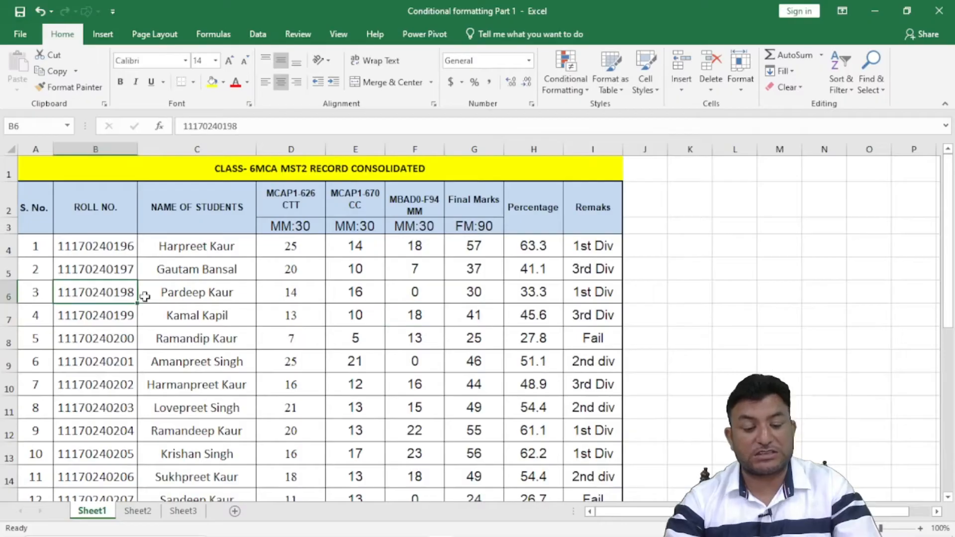
pyautogui.click(118, 293)
pyautogui.hotkey('ctrl', 'c')
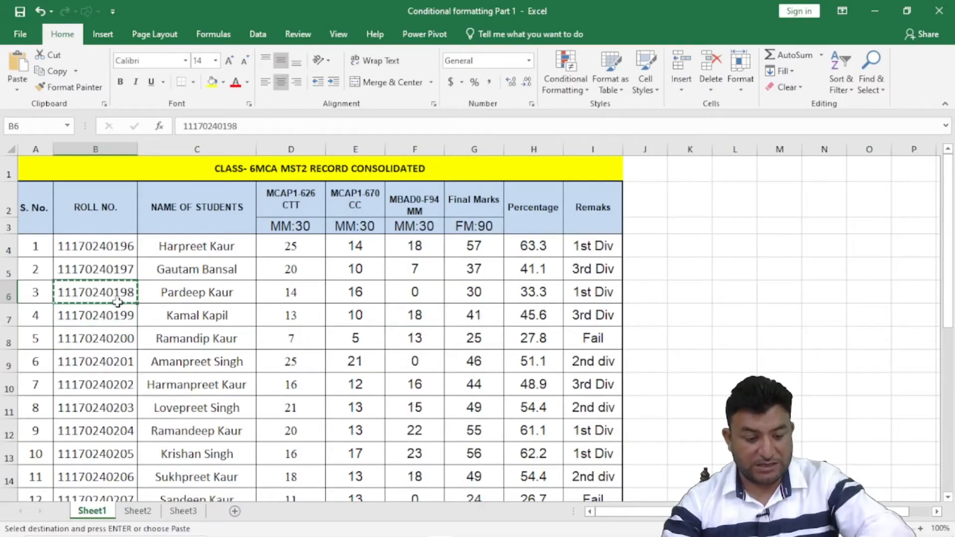
pyautogui.click(118, 363)
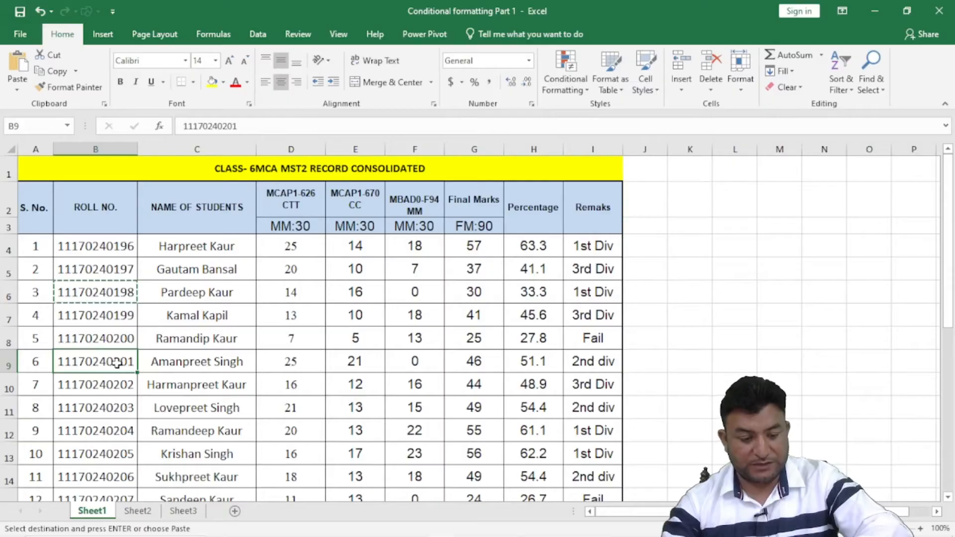
pyautogui.hotkey('ctrl', 'v')
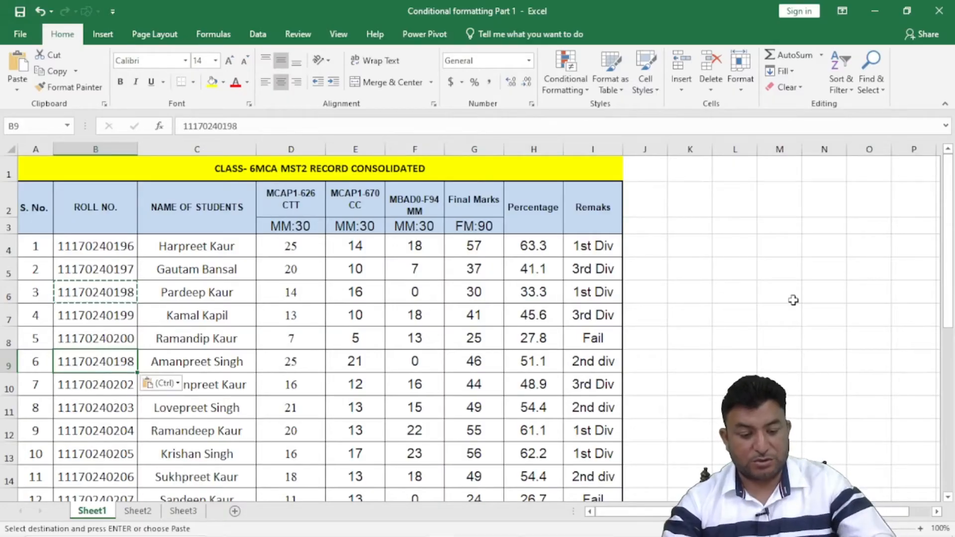
pyautogui.click(823, 293)
pyautogui.press('Escape')
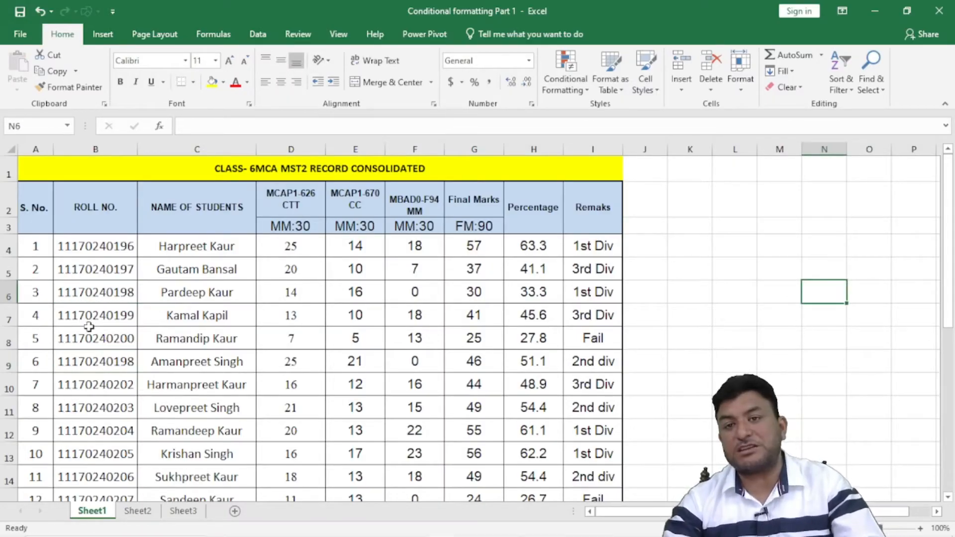
# Highlight duplicate roll numbers in B4:B29 using a Duplicate Values rule with Light Red Fill with Dark Red Text
pyautogui.moveTo(87, 241); pyautogui.dragTo(123, 418)
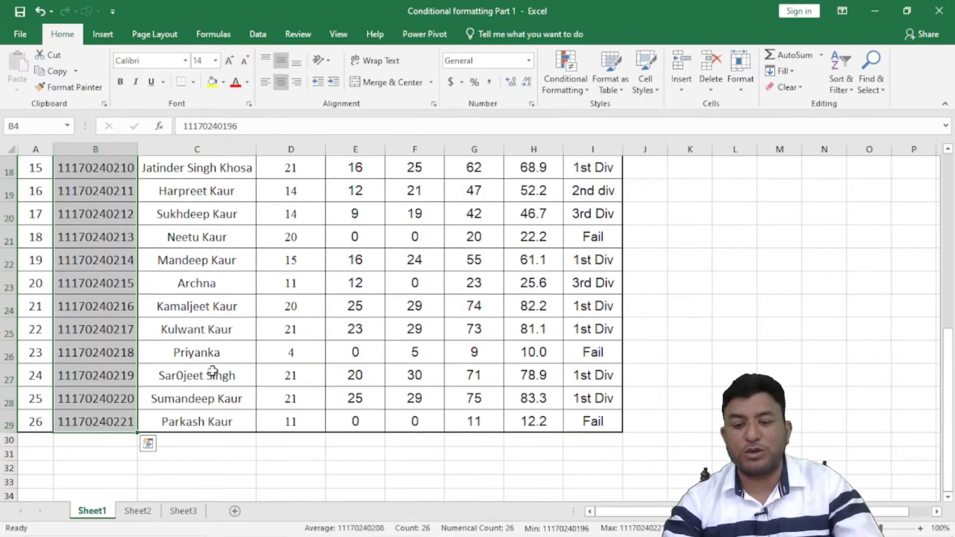
pyautogui.scroll(6, 551, 248)
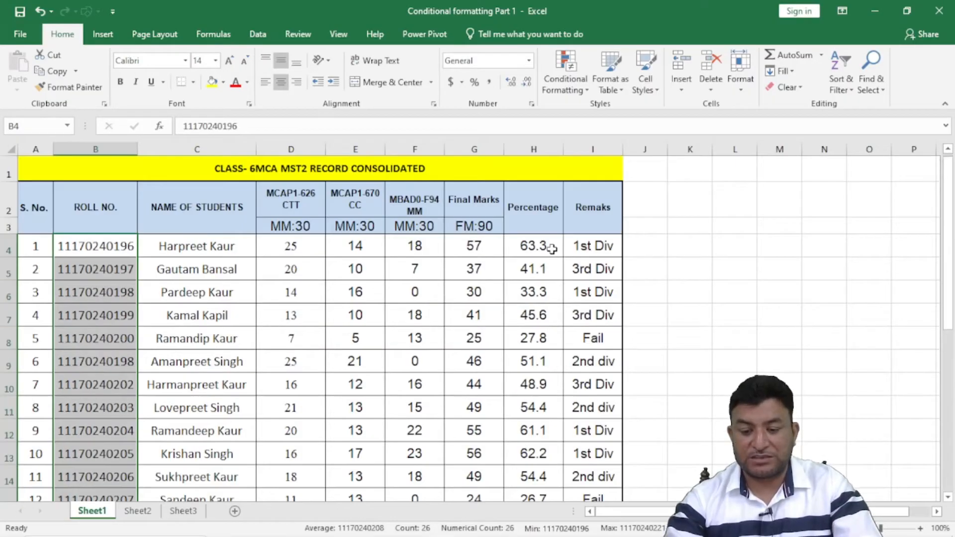
pyautogui.click(565, 79)
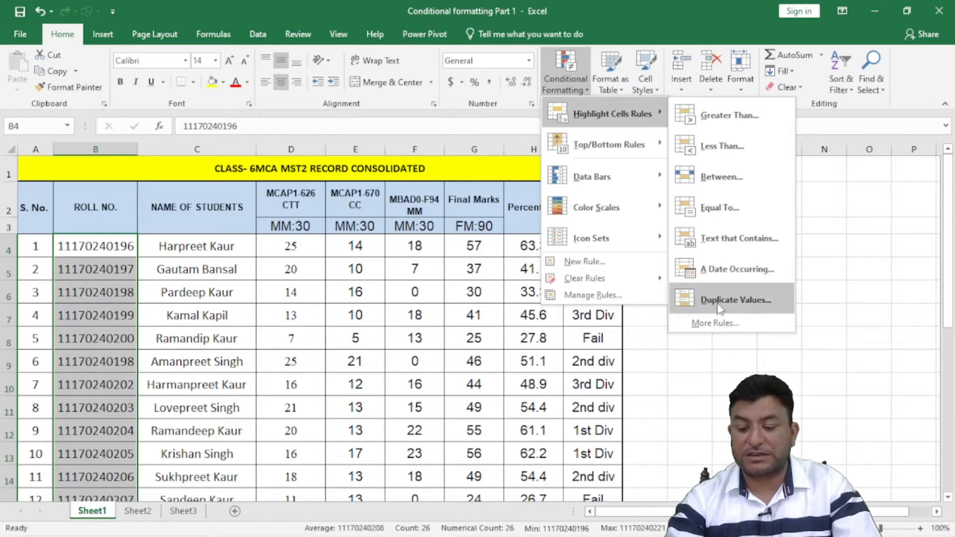
pyautogui.click(722, 301)
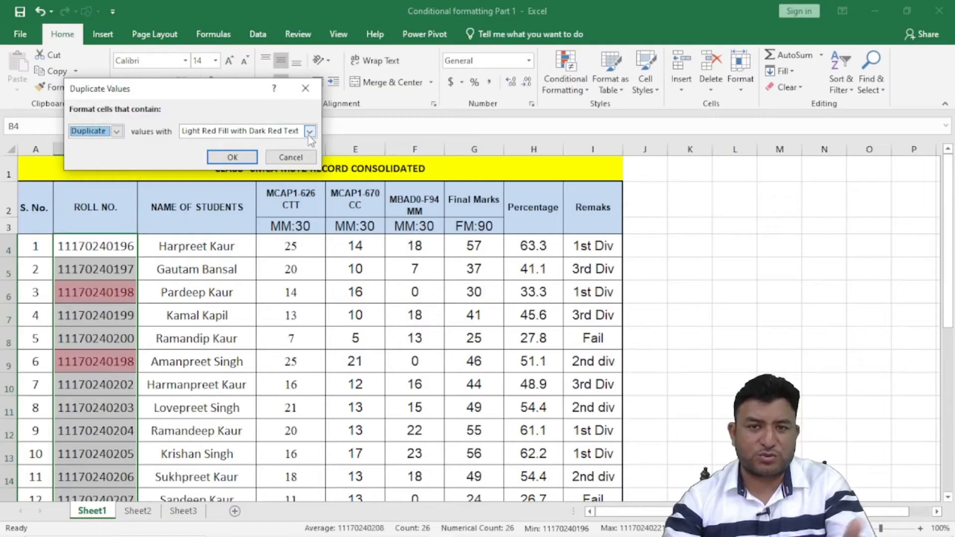
pyautogui.click(233, 157)
pyautogui.click(154, 382)
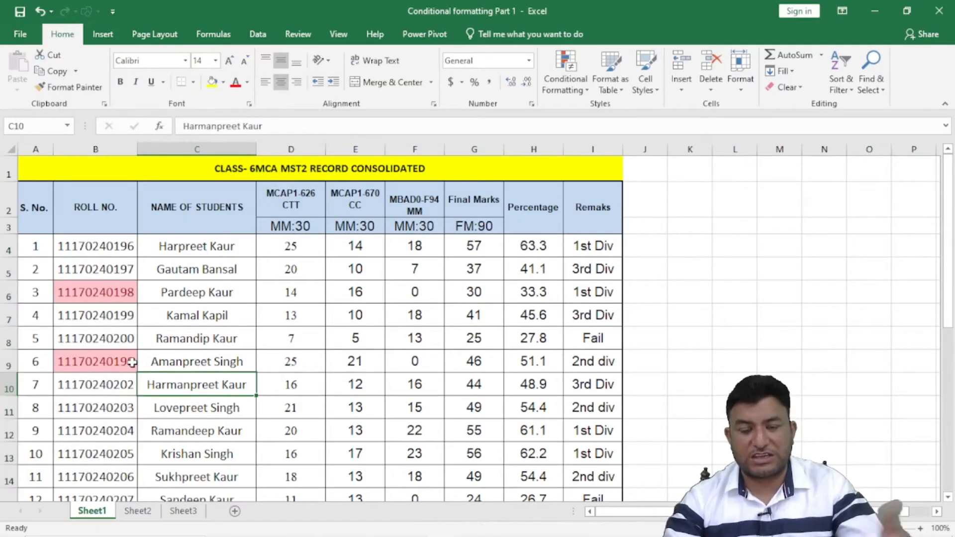
pyautogui.click(106, 292)
pyautogui.click(115, 361)
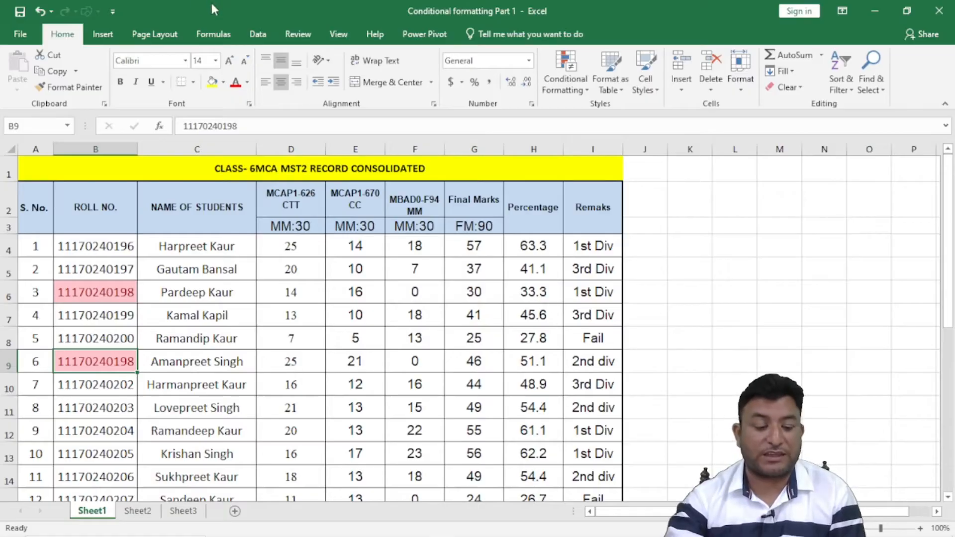
# Add a rule to the roll numbers in B4:B29 that formats Unique values with Light Red Fill with Dark Red Text
pyautogui.click(88, 317)
pyautogui.click(105, 243)
pyautogui.moveTo(105, 244); pyautogui.dragTo(122, 465)
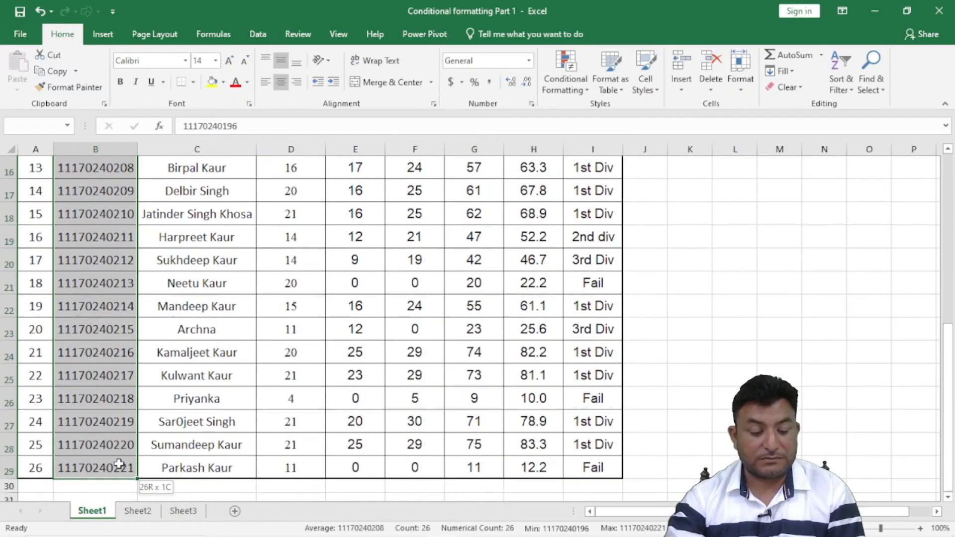
pyautogui.click(570, 79)
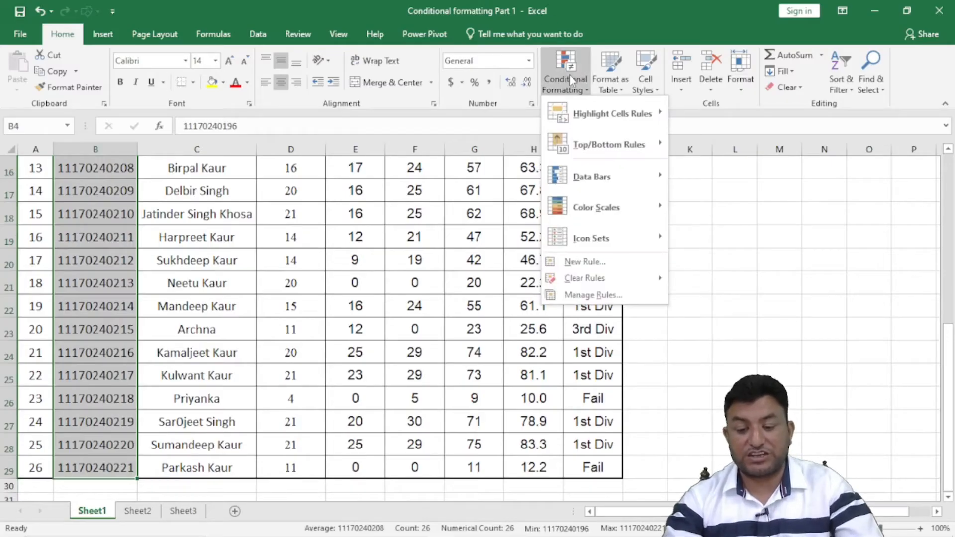
pyautogui.moveTo(621, 114)
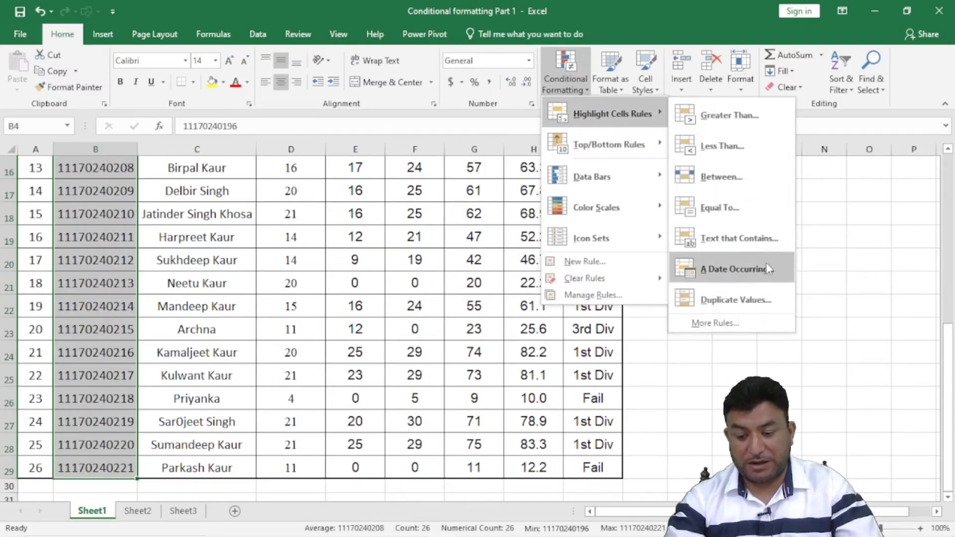
pyautogui.click(761, 298)
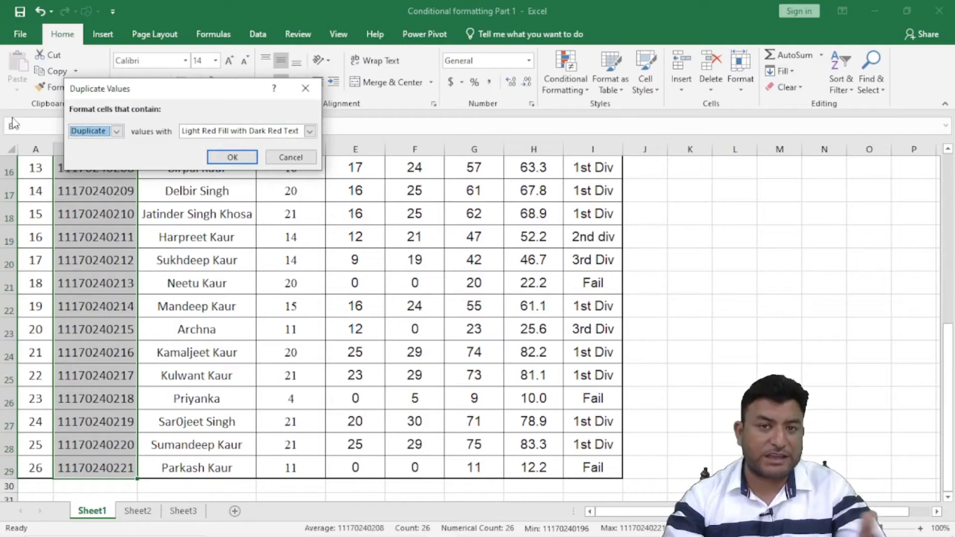
pyautogui.click(116, 131)
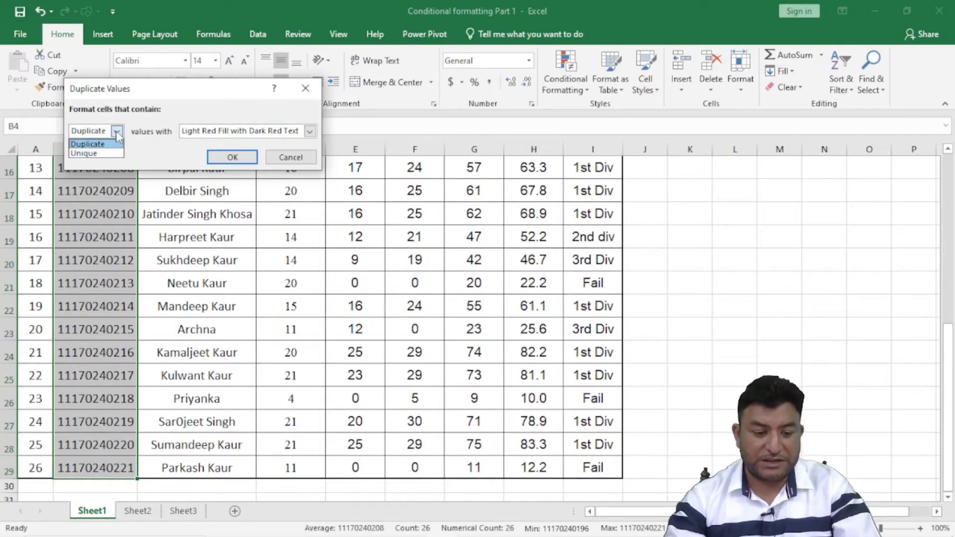
pyautogui.click(92, 153)
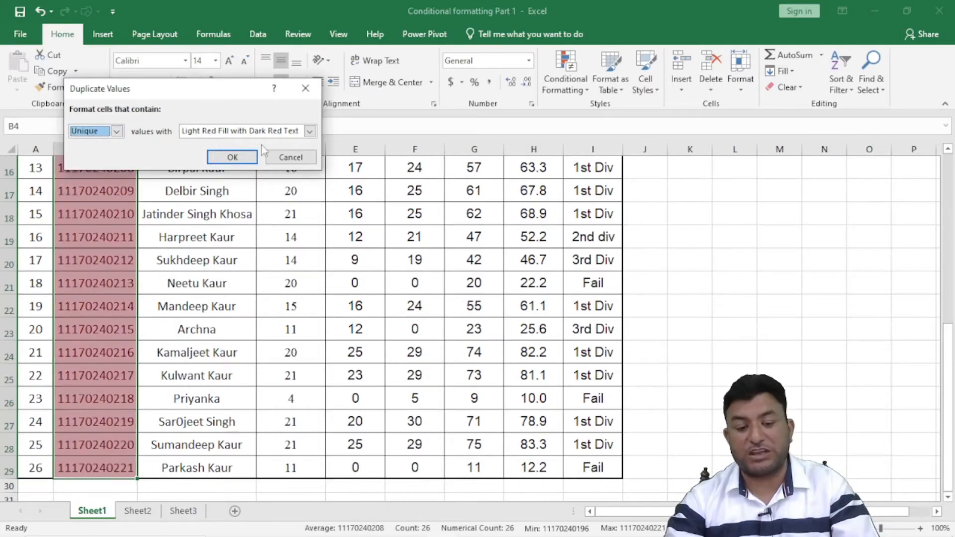
pyautogui.click(232, 158)
pyautogui.click(209, 260)
# Check the roll number highlighting, comparing B6 with B9, and undo the Unique values rule
pyautogui.scroll(6, 149, 268)
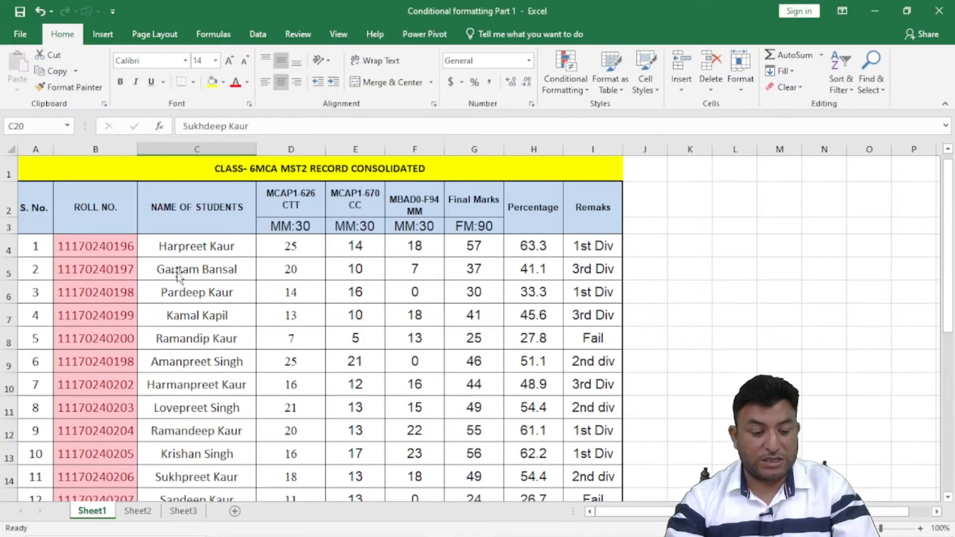
pyautogui.scroll(-7, 141, 282)
pyautogui.scroll(7, 141, 282)
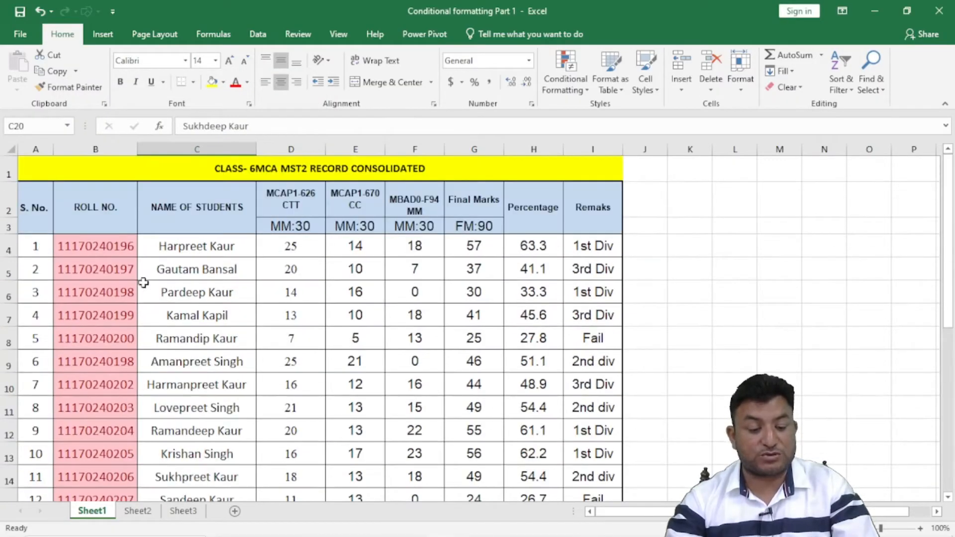
pyautogui.click(124, 359)
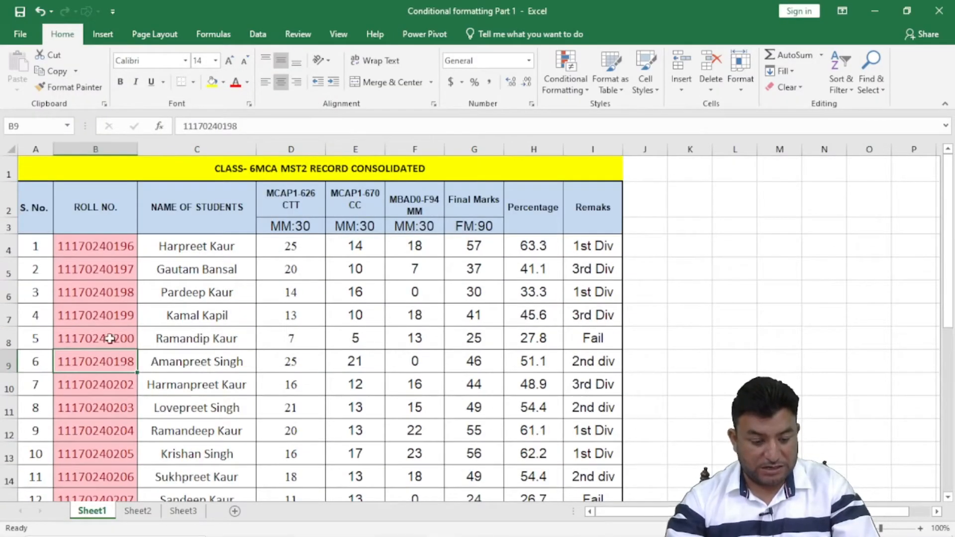
pyautogui.click(125, 293)
pyautogui.click(122, 358)
pyautogui.hotkey('ctrl', 'z')
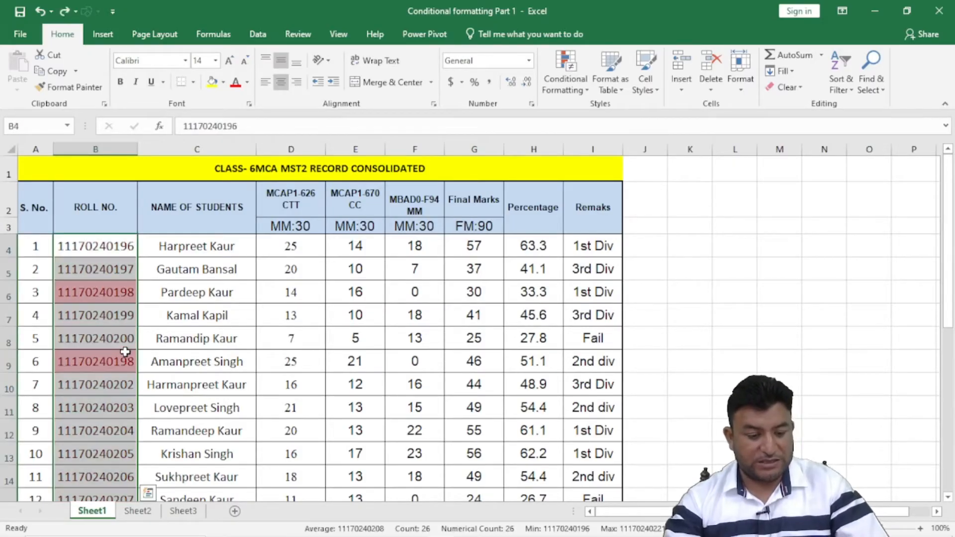
pyautogui.click(158, 326)
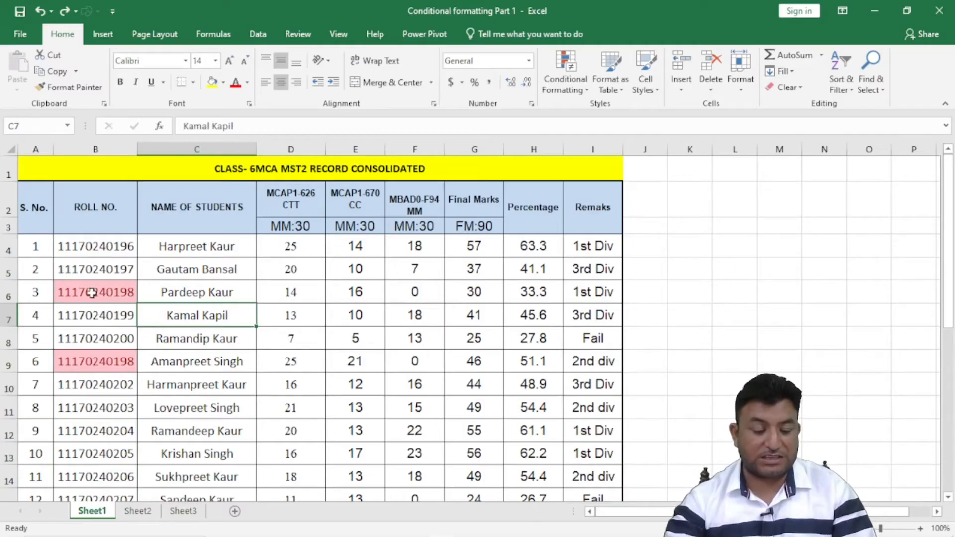
# Start another Duplicate Values rule on the roll numbers in B4:B29 and set it to Unique values
pyautogui.moveTo(105, 246); pyautogui.dragTo(99, 469)
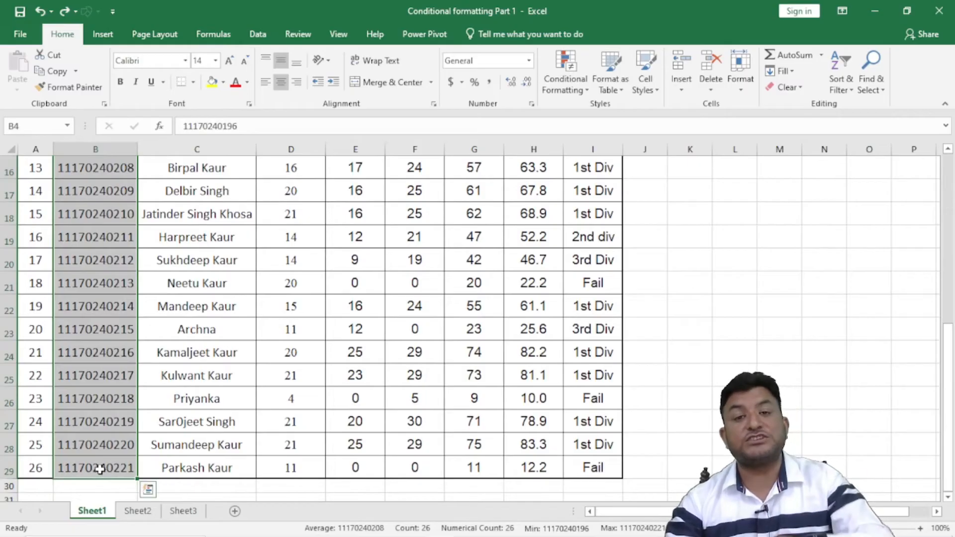
pyautogui.scroll(5, 100, 463)
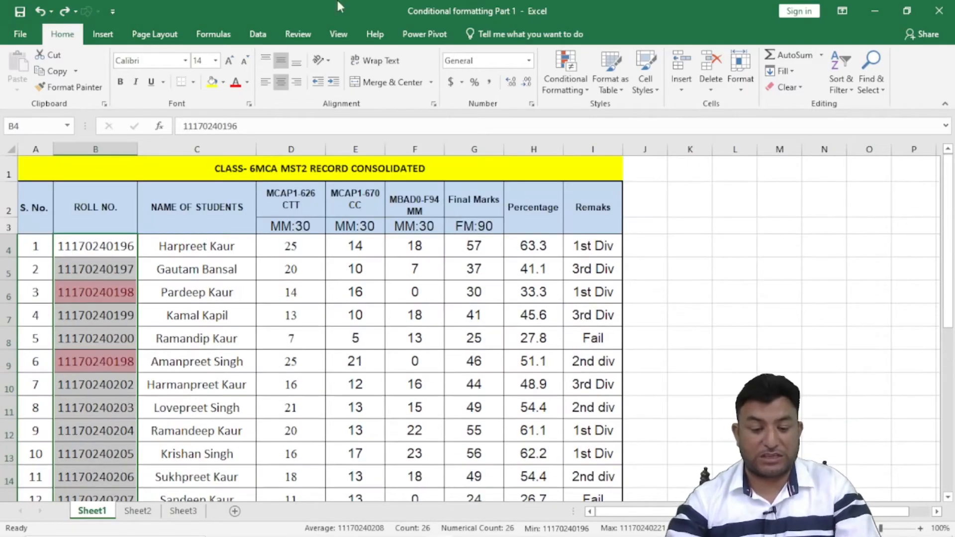
pyautogui.click(581, 73)
pyautogui.moveTo(602, 113)
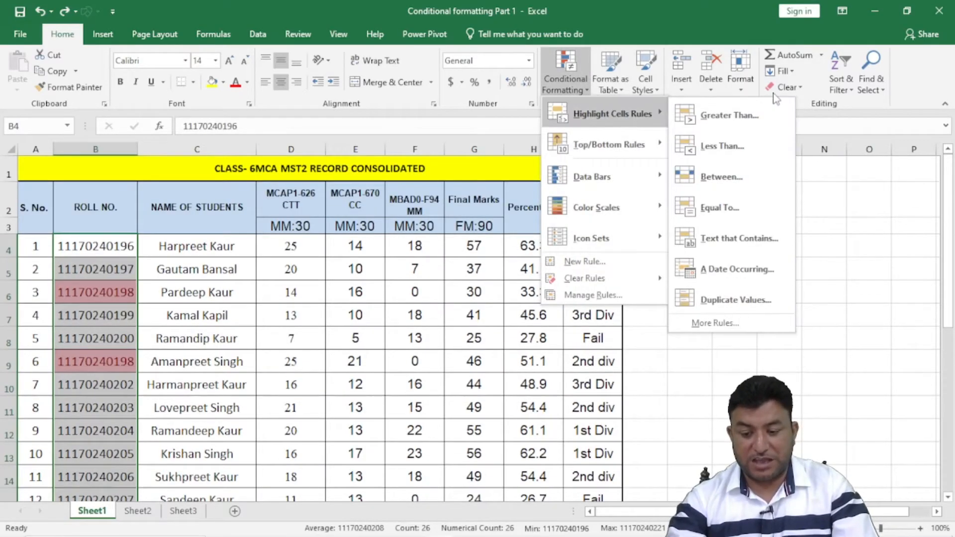
pyautogui.click(765, 309)
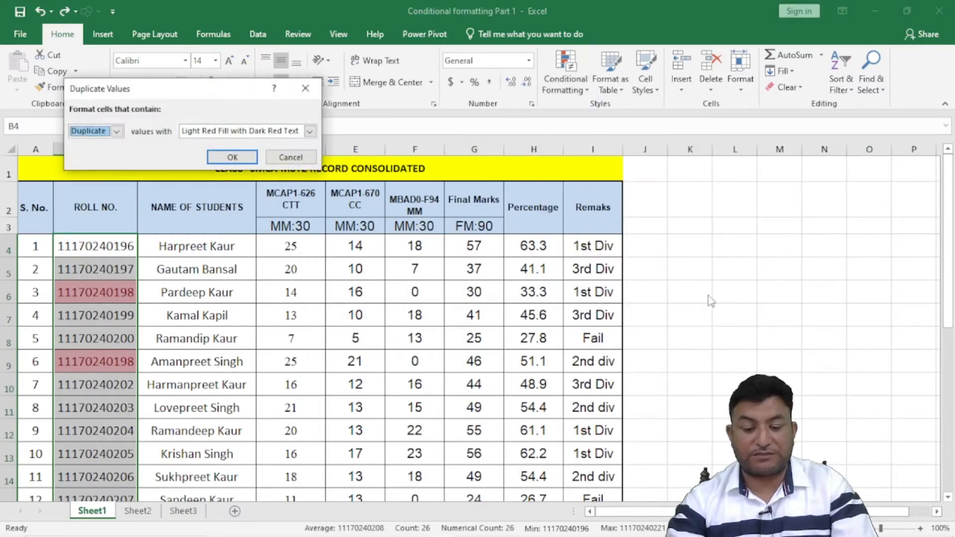
pyautogui.click(117, 131)
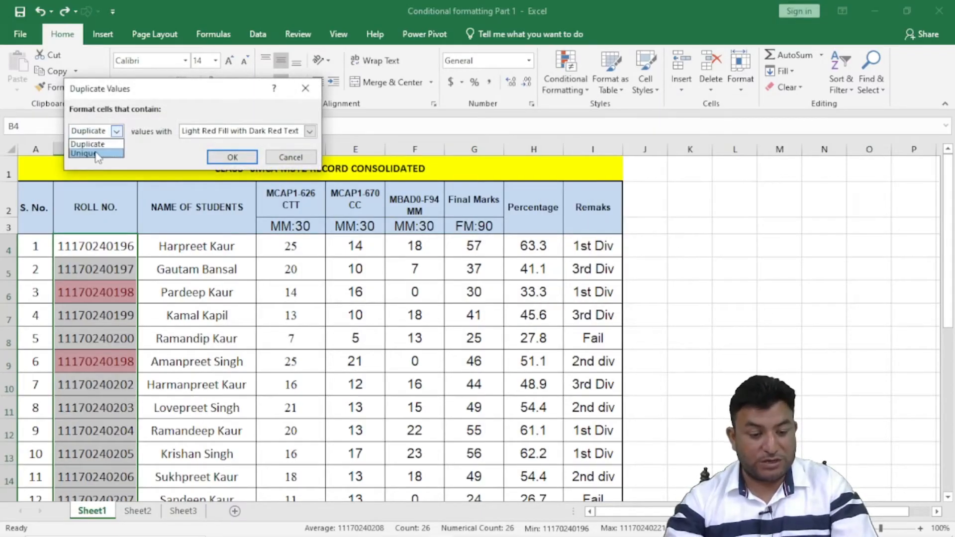
pyautogui.click(85, 147)
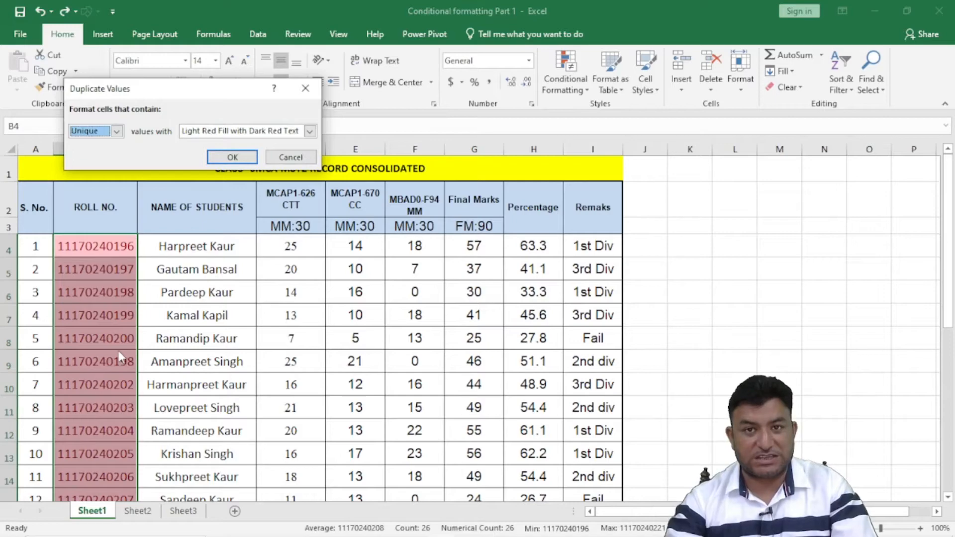
# Give the Unique rule Yellow Fill with Dark Yellow Text, apply it, and check the roll numbers in B6 and B9
pyautogui.click(310, 131)
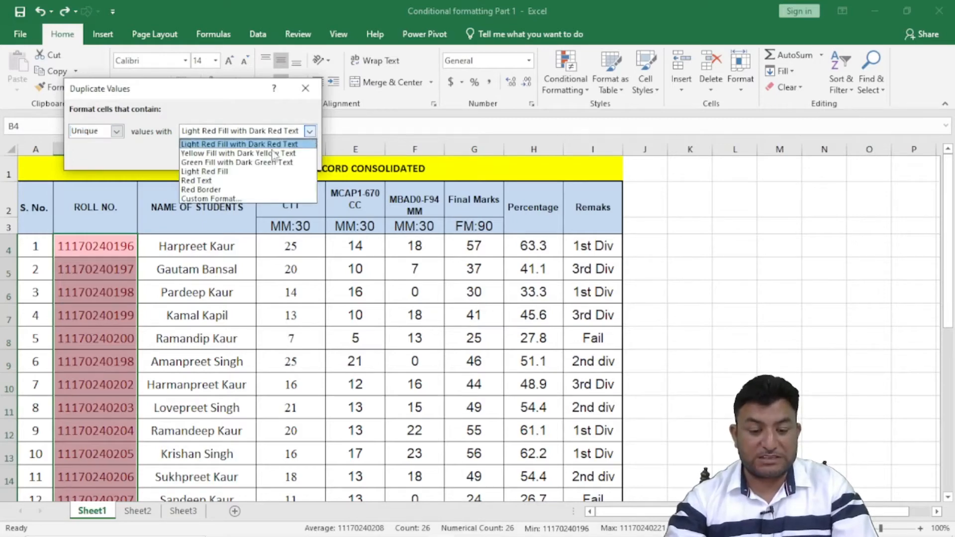
pyautogui.click(233, 154)
pyautogui.click(233, 157)
pyautogui.click(174, 357)
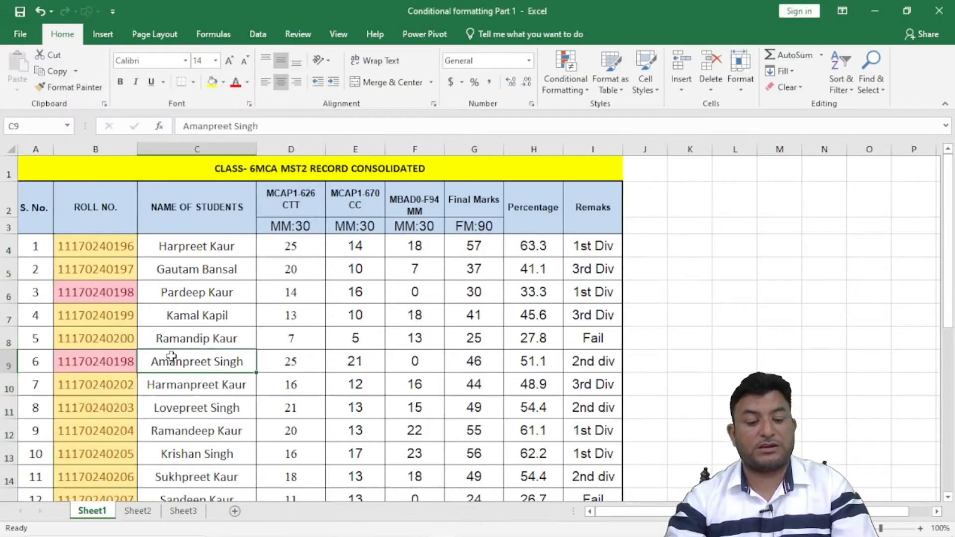
pyautogui.click(97, 291)
pyautogui.click(103, 363)
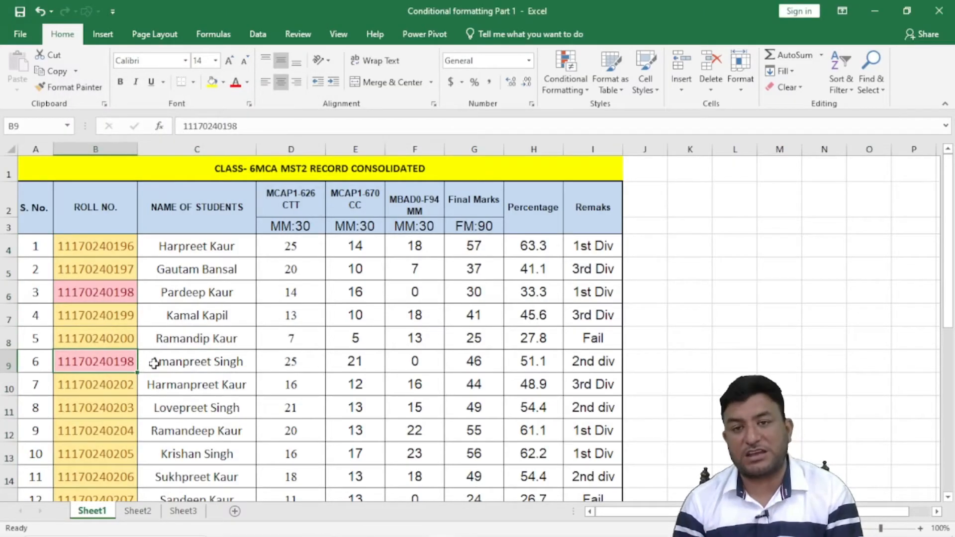
# Clear the conditional formatting rules from the roll numbers in B4:B29 only
pyautogui.moveTo(97, 246); pyautogui.dragTo(131, 470)
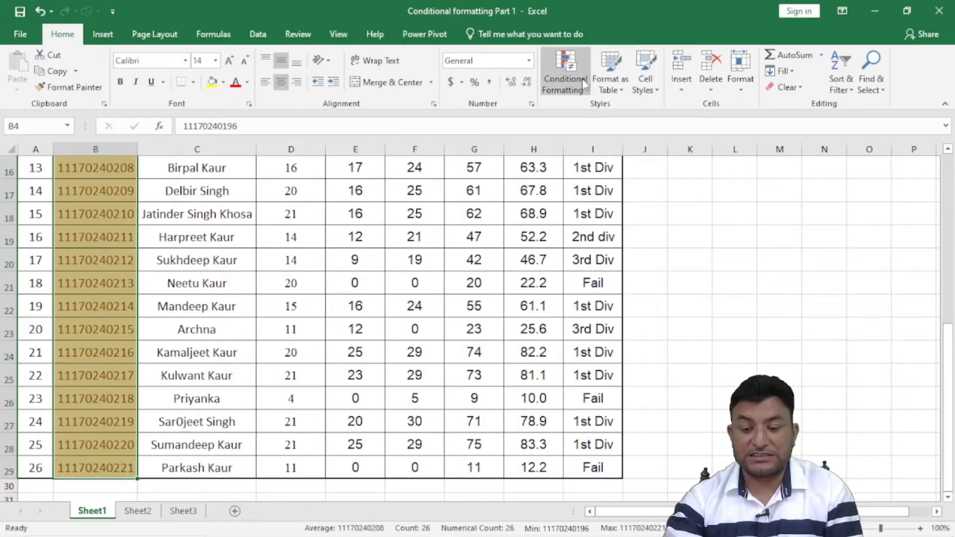
pyautogui.click(565, 74)
pyautogui.moveTo(599, 279)
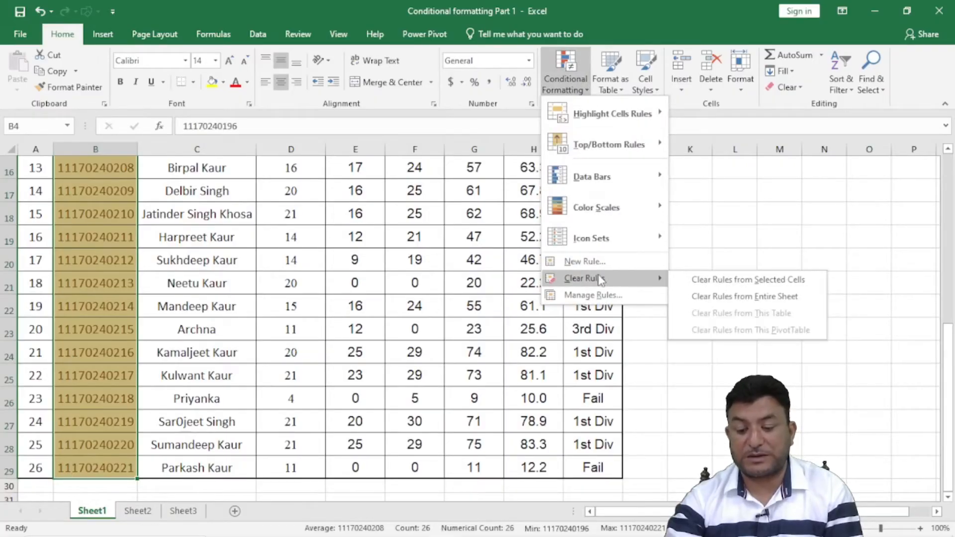
pyautogui.click(719, 280)
pyautogui.click(216, 291)
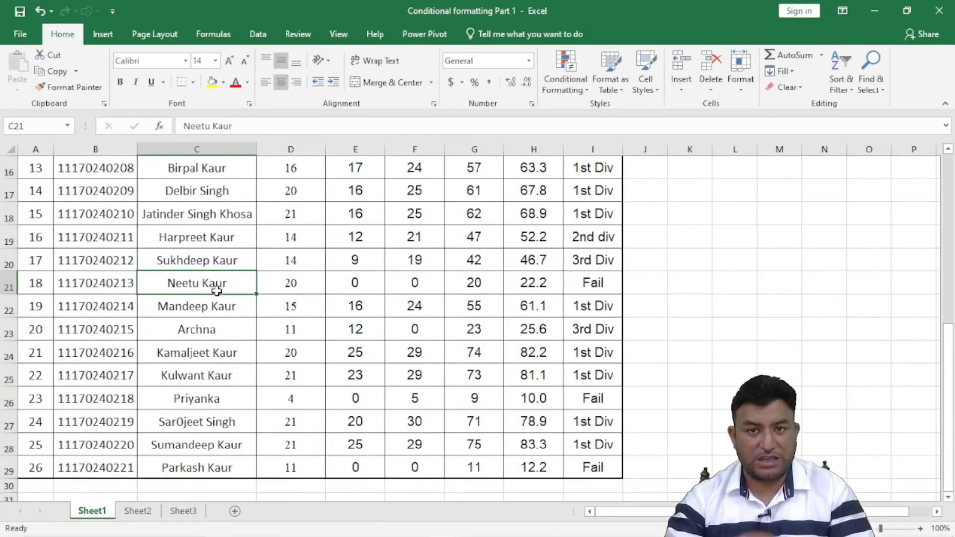
# Switch to Sheet2 and select all the dates in the Date column, F3:F28
pyautogui.click(149, 512)
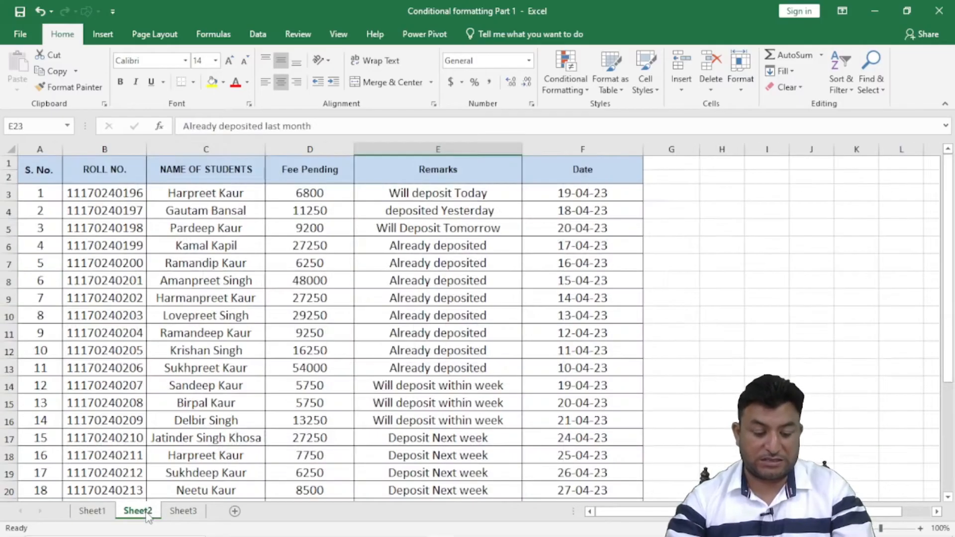
pyautogui.click(226, 353)
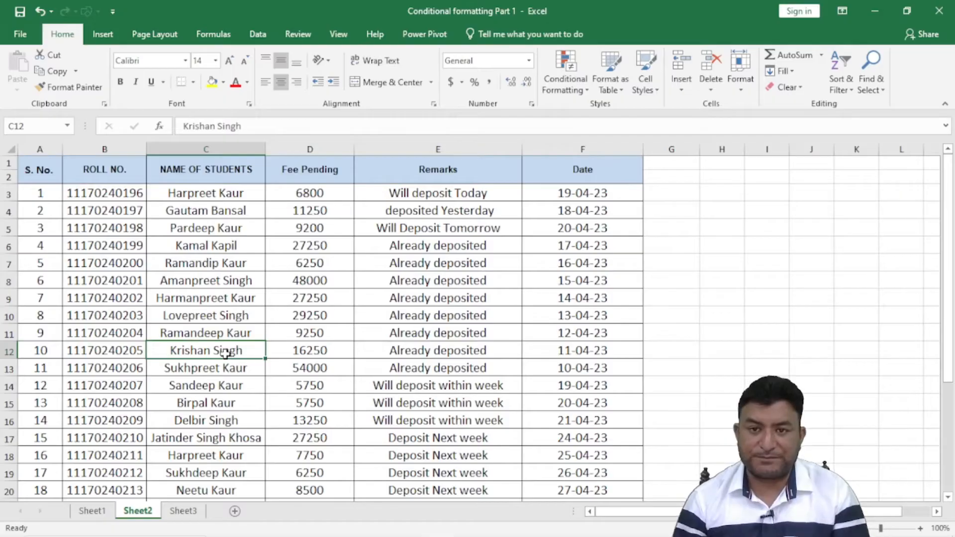
pyautogui.moveTo(571, 194); pyautogui.dragTo(596, 469)
pyautogui.scroll(4, 595, 348)
# Apply a Date Occurring rule for Yesterday with Light Red Fill with Dark Red Text to F3:F28, check it and undo it
pyautogui.click(568, 82)
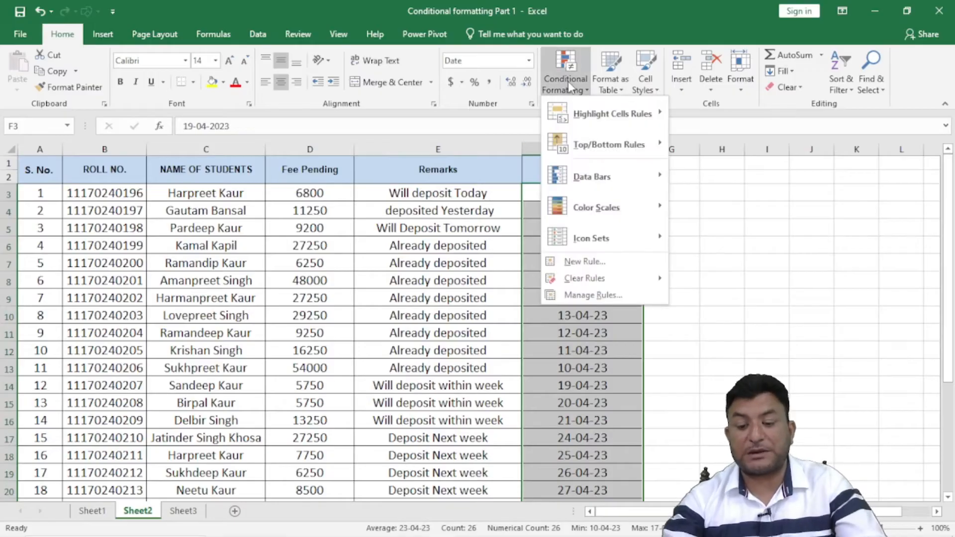
pyautogui.moveTo(622, 115)
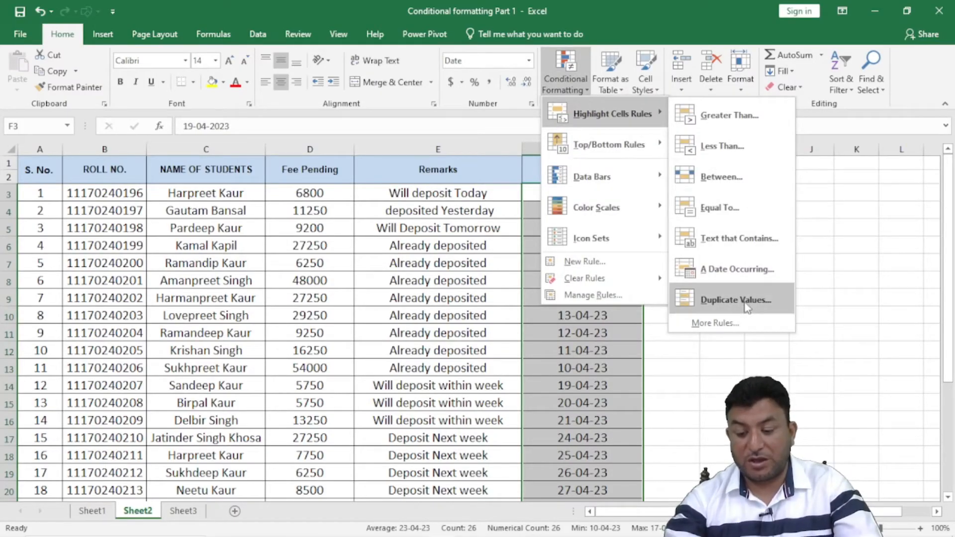
pyautogui.click(735, 276)
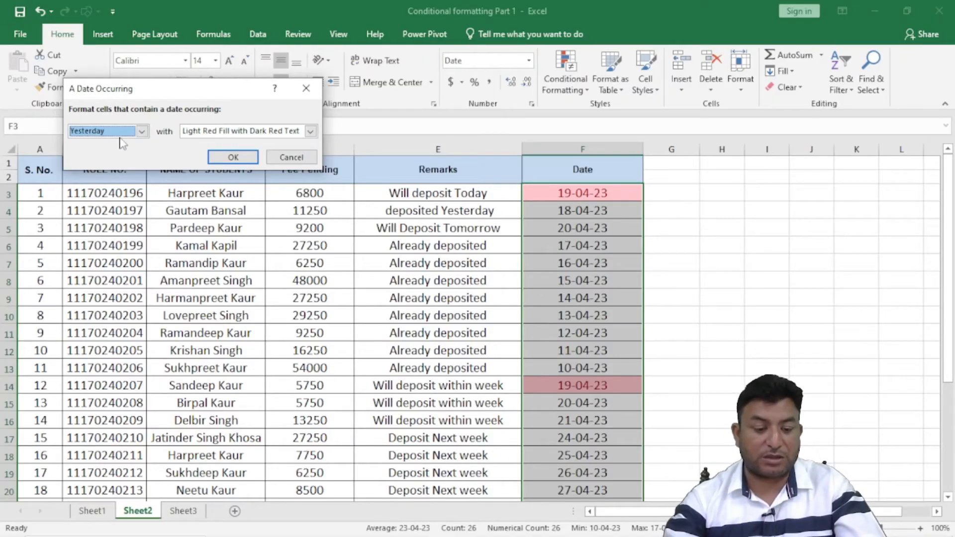
pyautogui.click(223, 158)
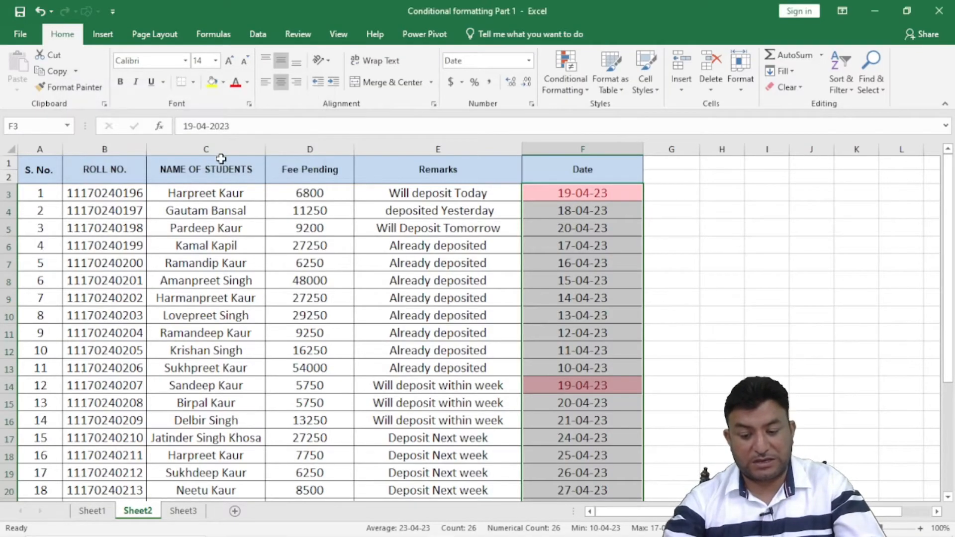
pyautogui.click(569, 291)
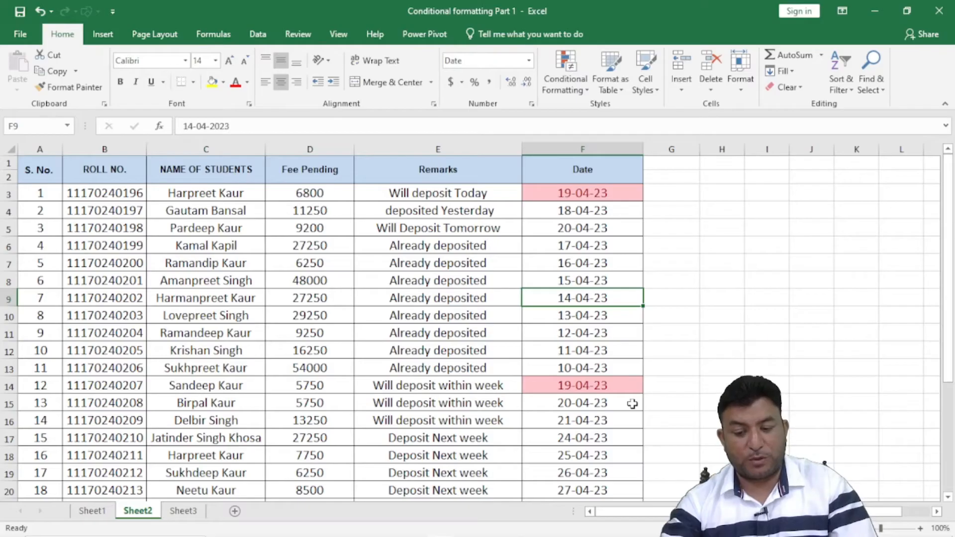
pyautogui.hotkey('ctrl', 'z')
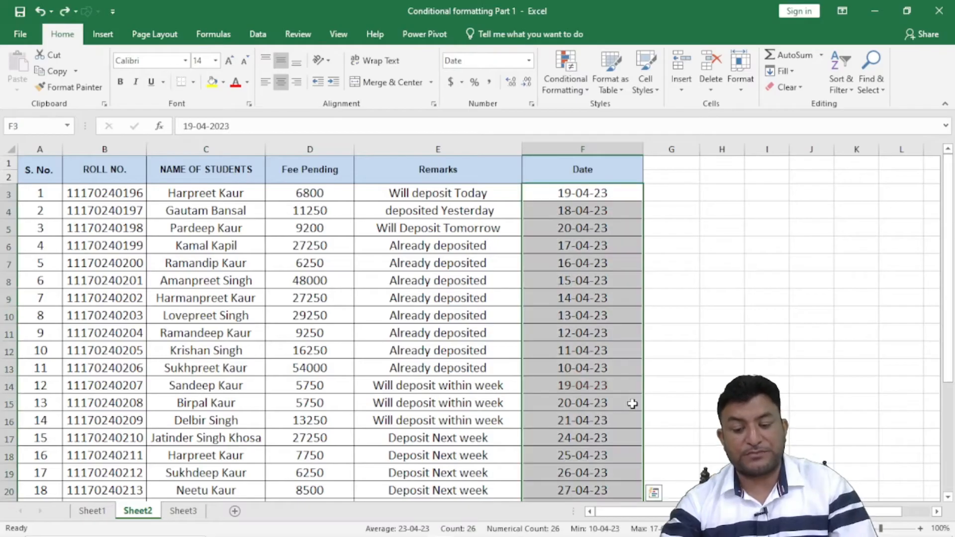
# Start another Date Occurring rule on the dates in F3:F28 and preview the Today and Tomorrow periods
pyautogui.click(568, 80)
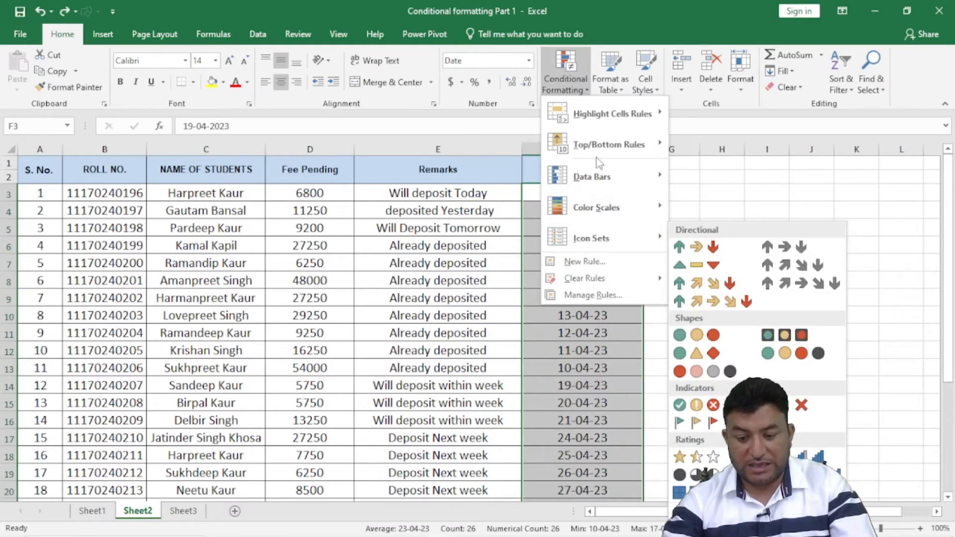
pyautogui.moveTo(601, 116)
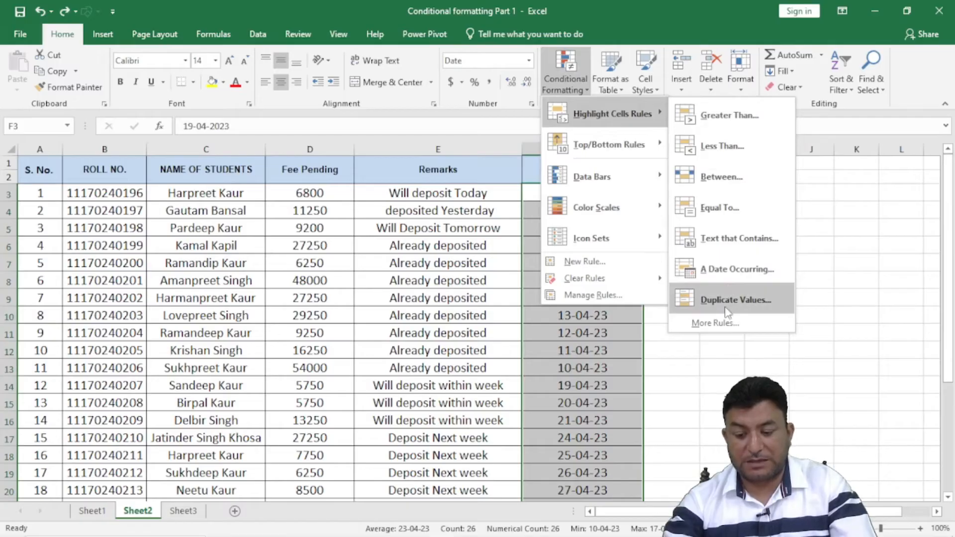
pyautogui.click(722, 278)
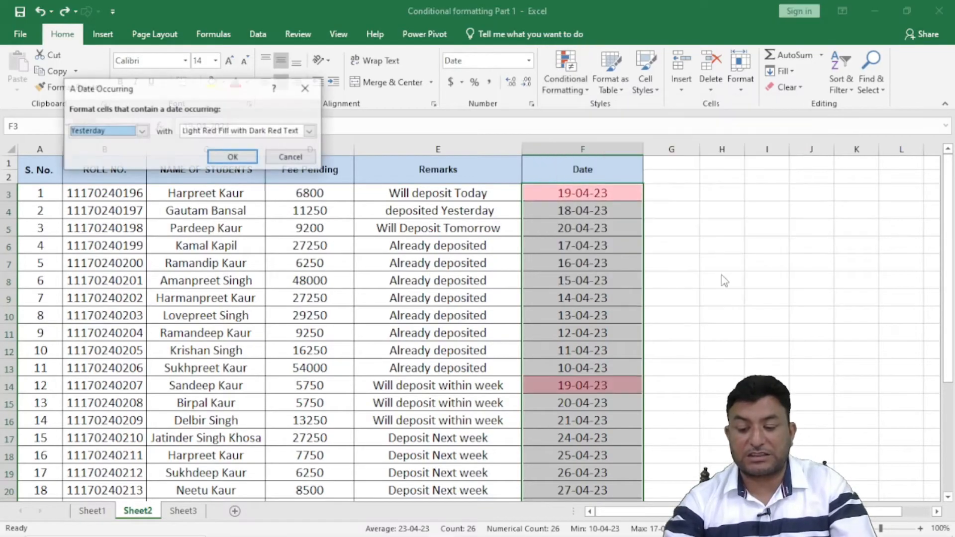
pyautogui.click(142, 131)
pyautogui.click(114, 151)
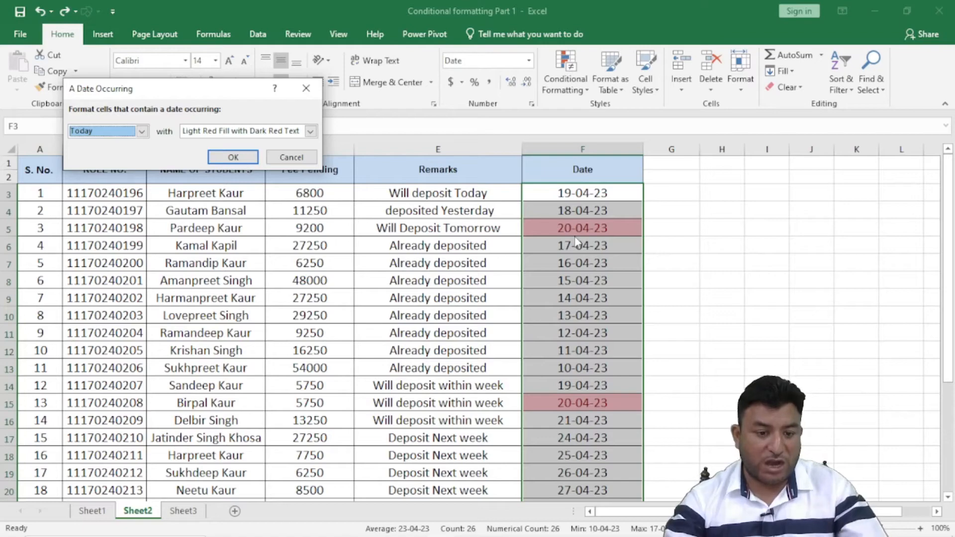
pyautogui.click(143, 134)
pyautogui.click(106, 161)
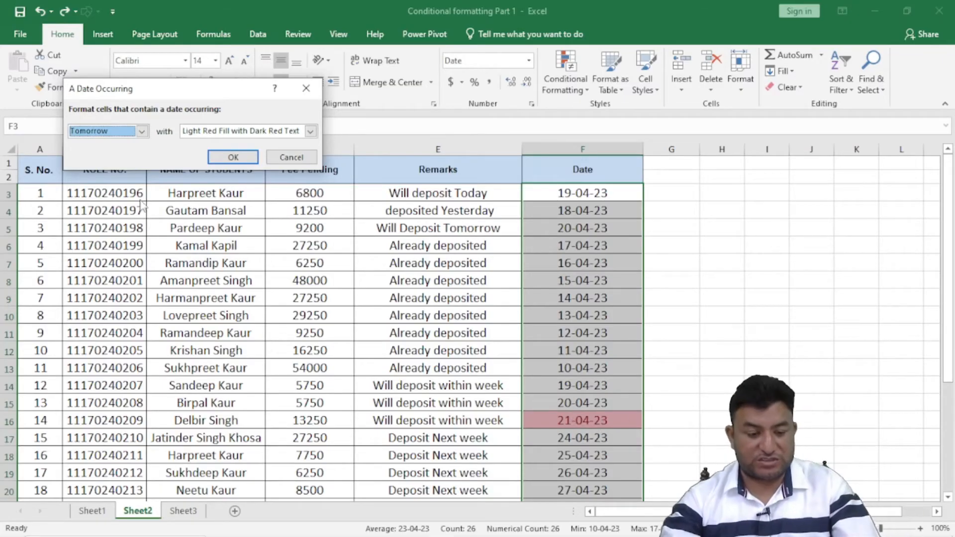
# Preview the date rule with the periods In the last 7 days and Last week
pyautogui.click(142, 131)
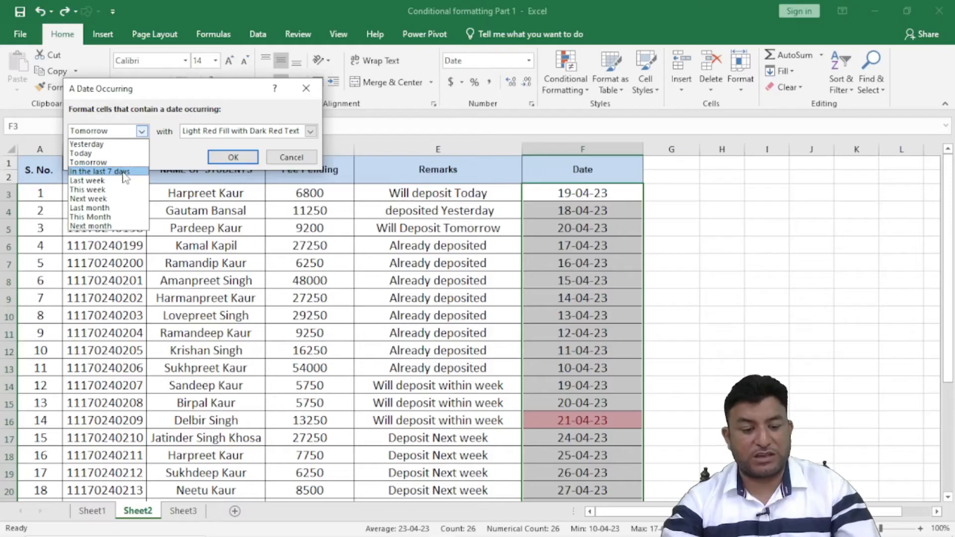
pyautogui.click(123, 172)
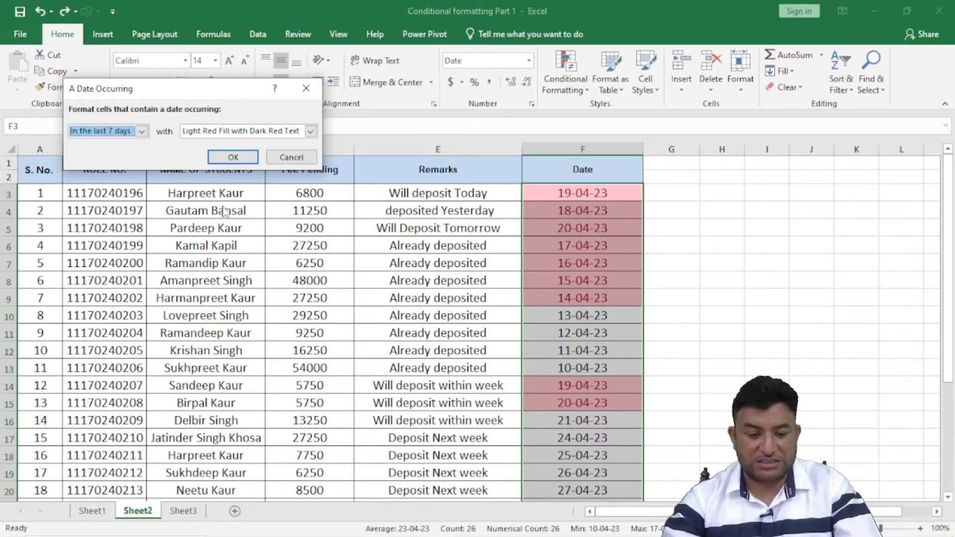
pyautogui.click(141, 132)
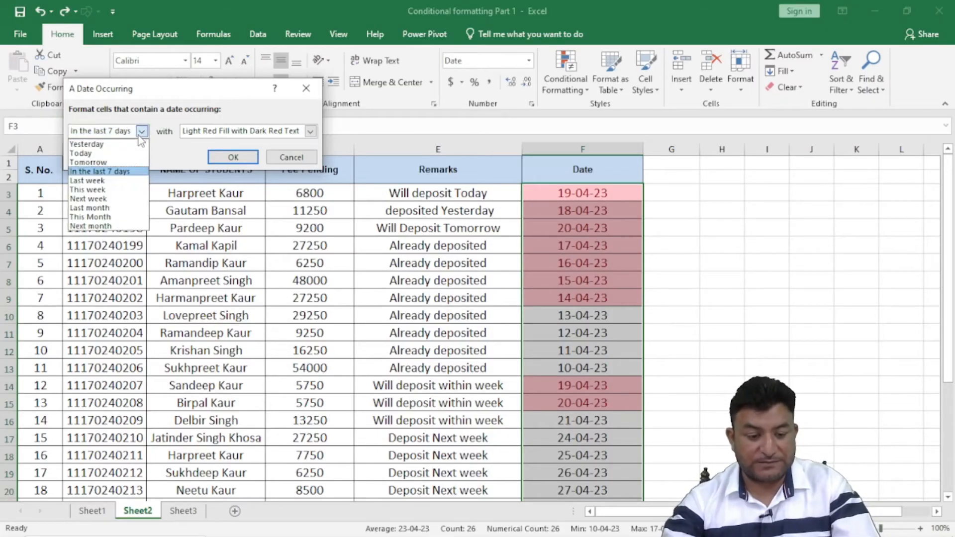
pyautogui.click(122, 181)
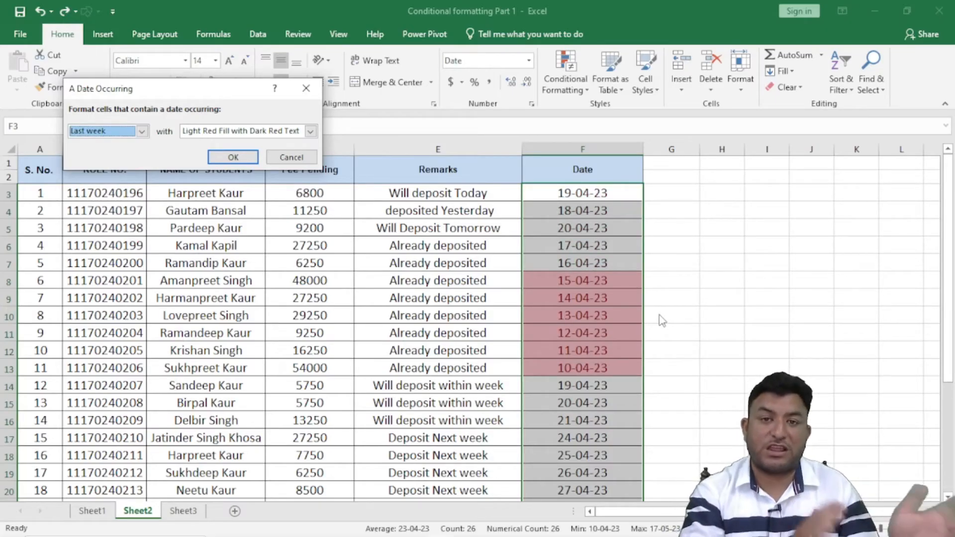
# Preview the date rule with the period This week and consult the system clock
pyautogui.click(142, 131)
pyautogui.click(116, 190)
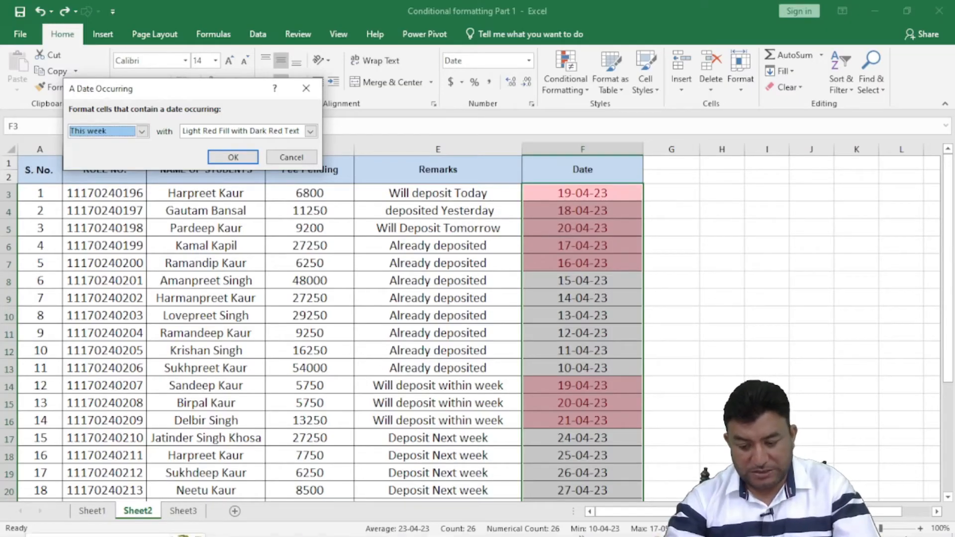
pyautogui.click(891, 532)
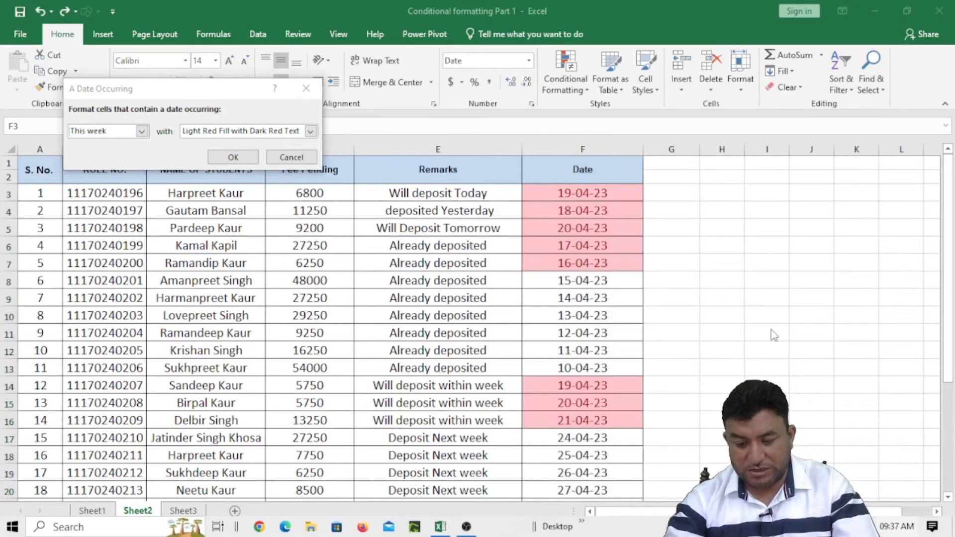
pyautogui.click(681, 233)
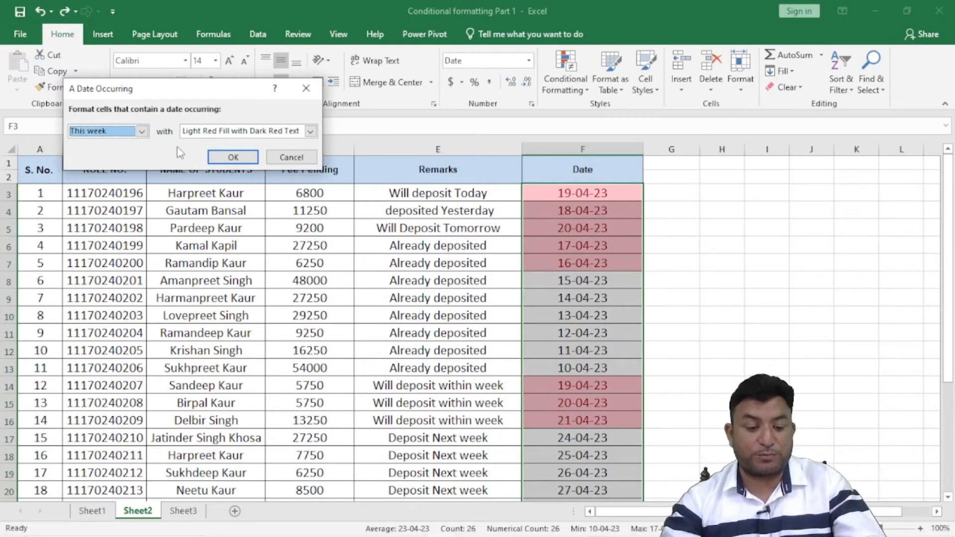
# Compare the date rule's preview for Last week, This week and Next week
pyautogui.click(141, 131)
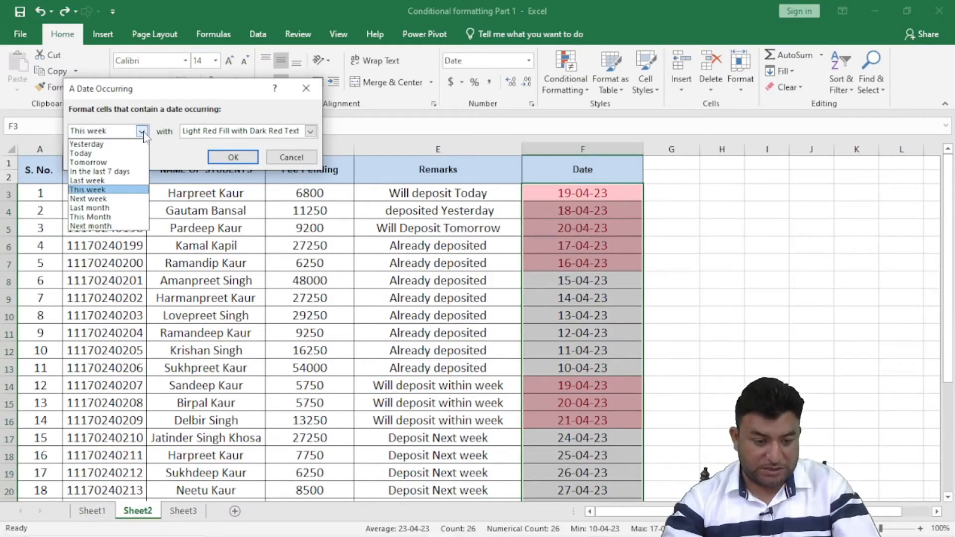
pyautogui.click(118, 181)
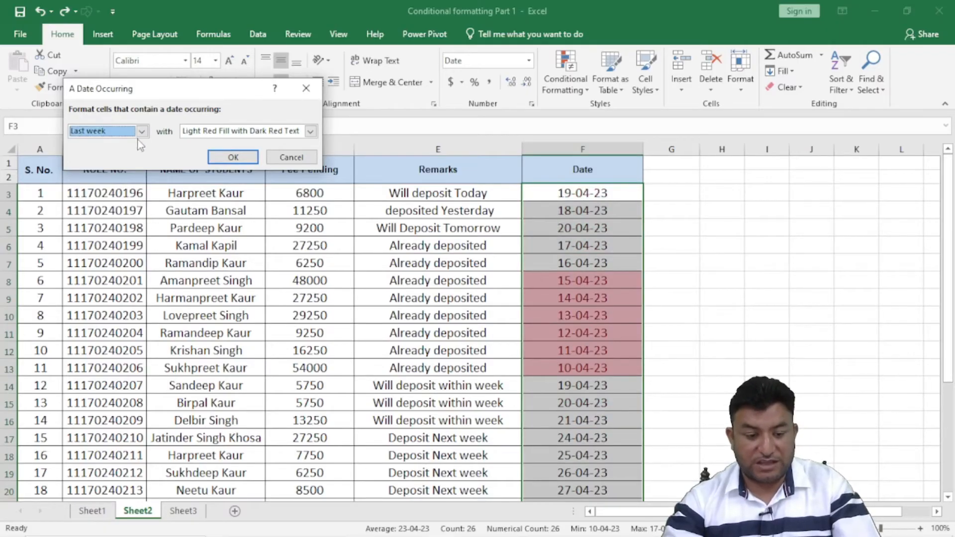
pyautogui.click(142, 131)
pyautogui.click(106, 191)
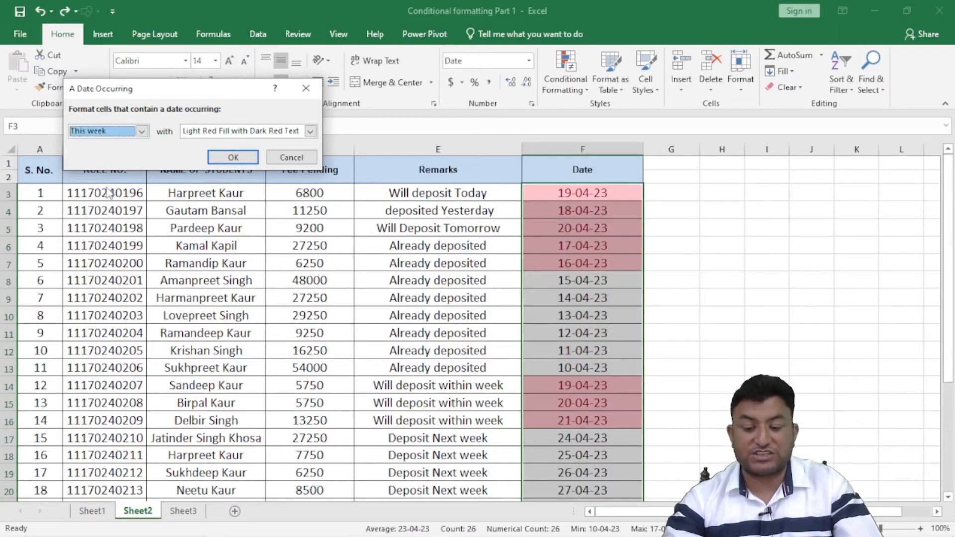
pyautogui.click(142, 132)
pyautogui.click(109, 200)
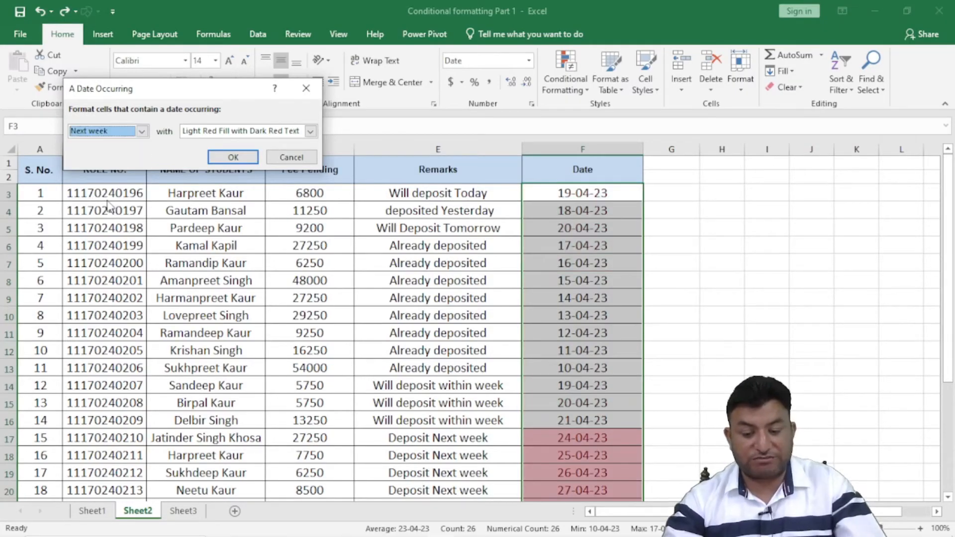
# Set the date rule's period to Last month, apply it with Light Red Fill with Dark Red Text, and check the Date column
pyautogui.click(142, 131)
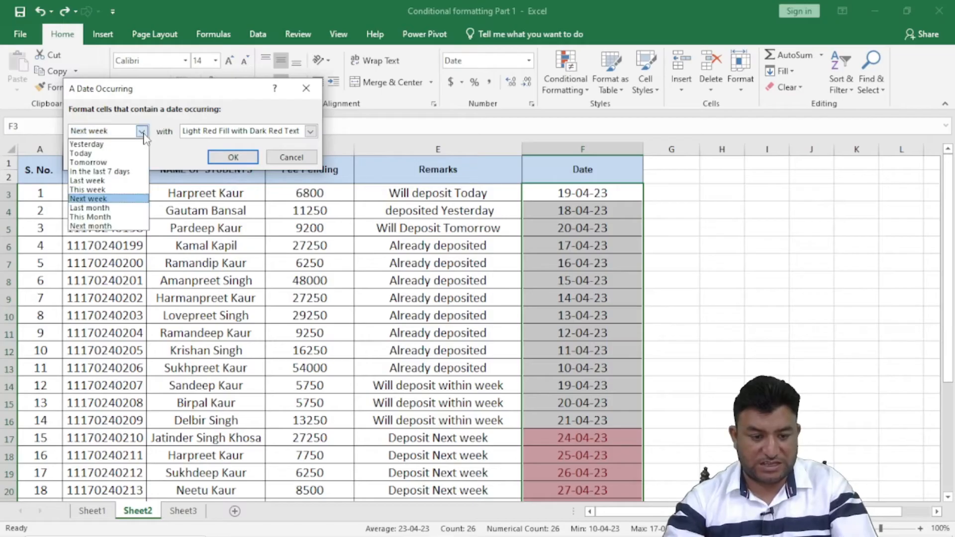
pyautogui.click(122, 210)
pyautogui.click(219, 157)
pyautogui.scroll(-7, 561, 257)
pyautogui.scroll(8, 561, 257)
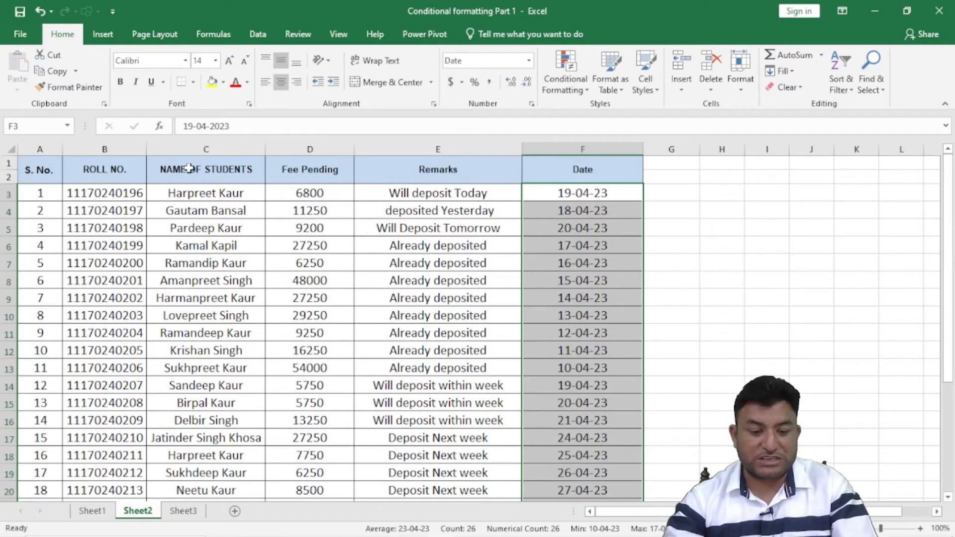
# Examine the entries in the Date column against their remarks, especially the dates in F25, F26 and F28
pyautogui.click(561, 72)
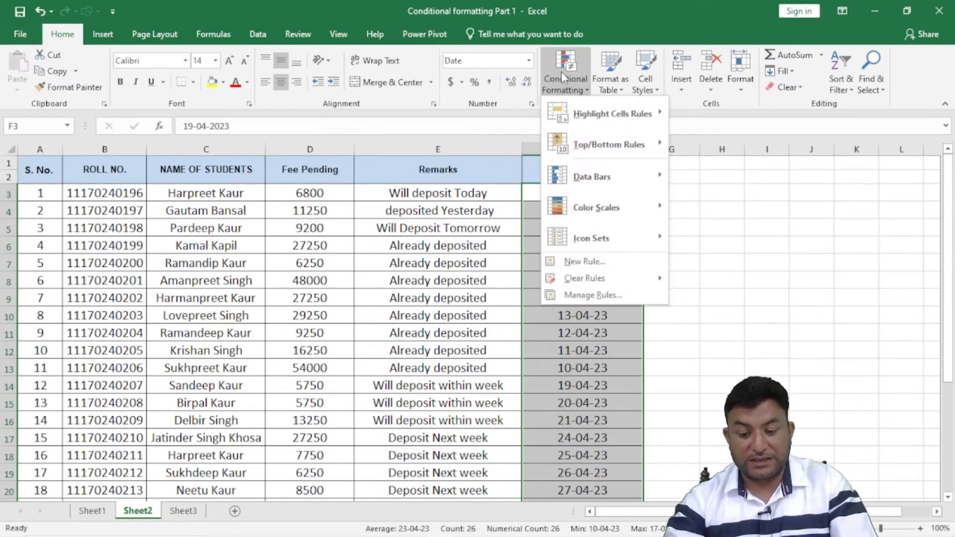
pyautogui.scroll(-5, 597, 392)
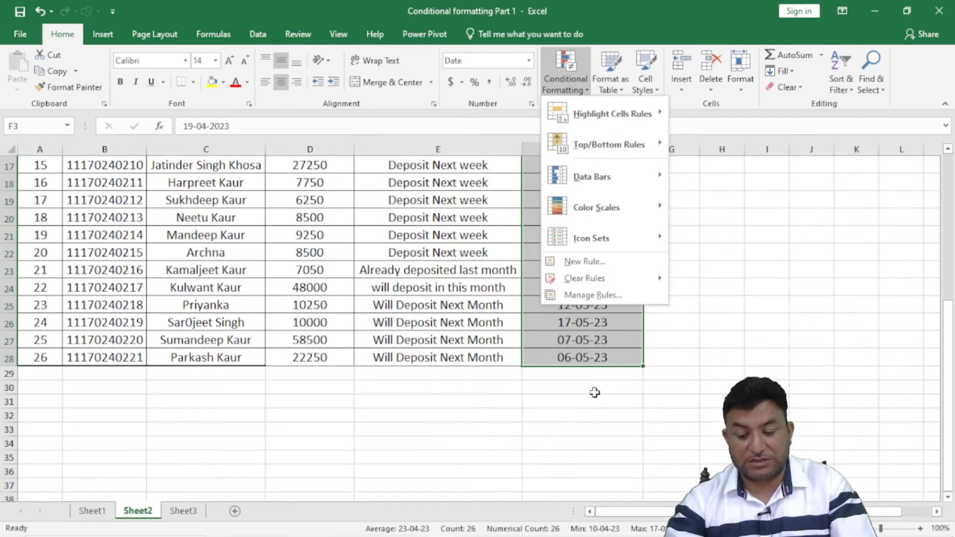
pyautogui.click(580, 354)
pyautogui.click(581, 322)
pyautogui.scroll(5, 582, 341)
pyautogui.scroll(-5, 582, 343)
pyautogui.click(581, 305)
pyautogui.scroll(5, 581, 318)
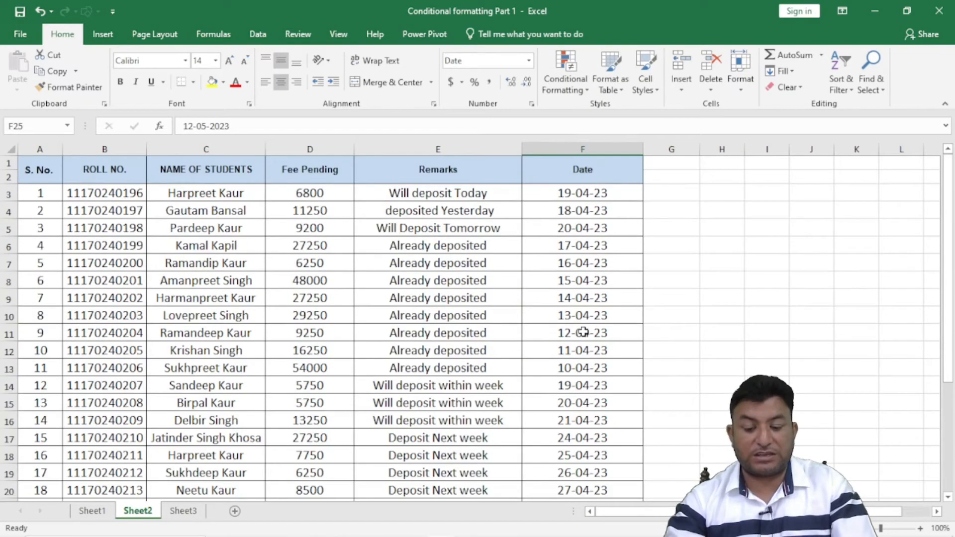
pyautogui.scroll(-2, 582, 330)
pyautogui.scroll(-3, 582, 331)
pyautogui.scroll(5, 581, 329)
# Preview the A Date Occurring rule on F3:F28 for This Month and Next month, and cancel without applying it
pyautogui.moveTo(584, 199); pyautogui.dragTo(589, 462)
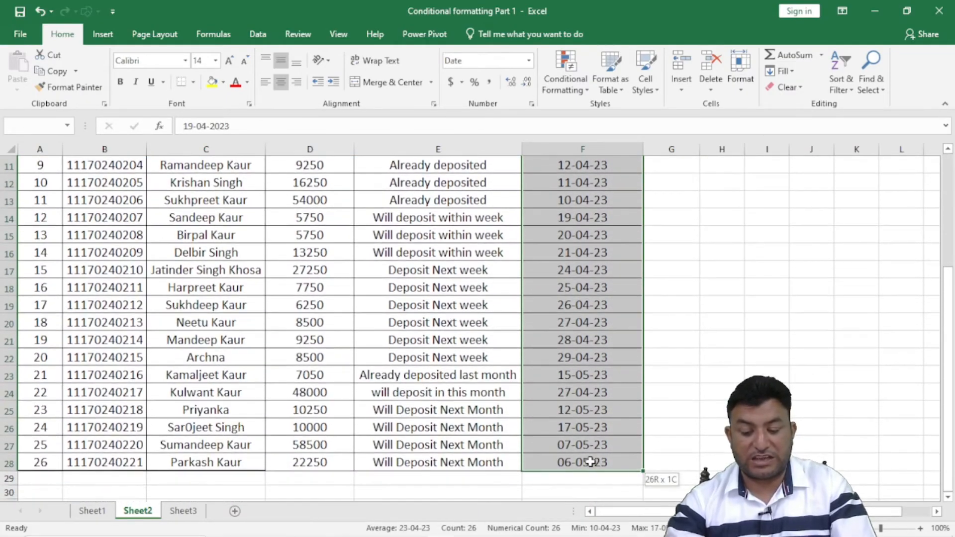
pyautogui.click(562, 67)
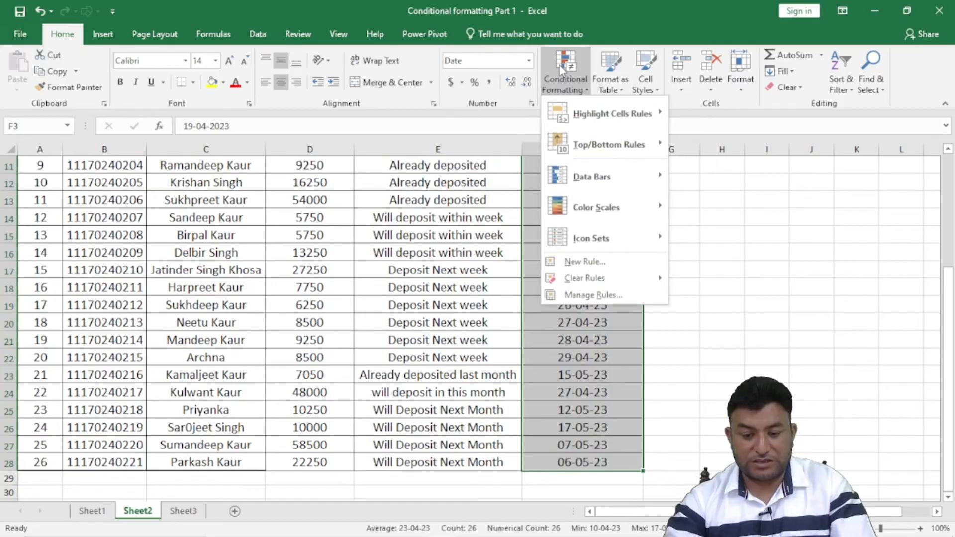
pyautogui.moveTo(619, 108)
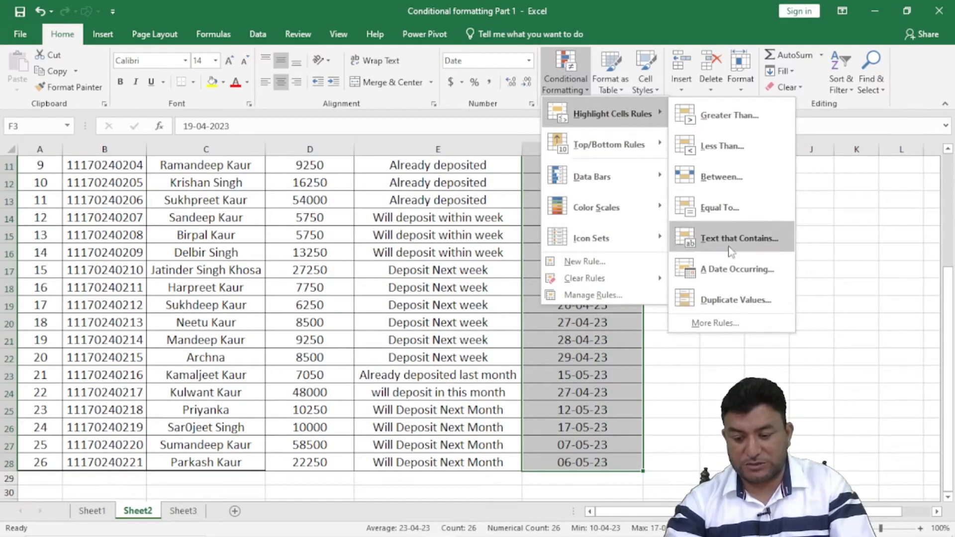
pyautogui.click(727, 271)
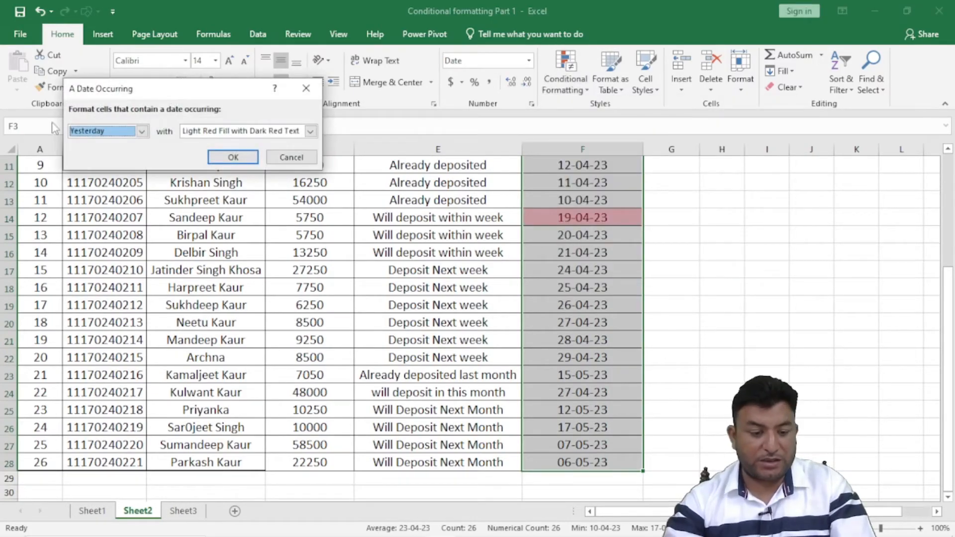
pyautogui.click(142, 132)
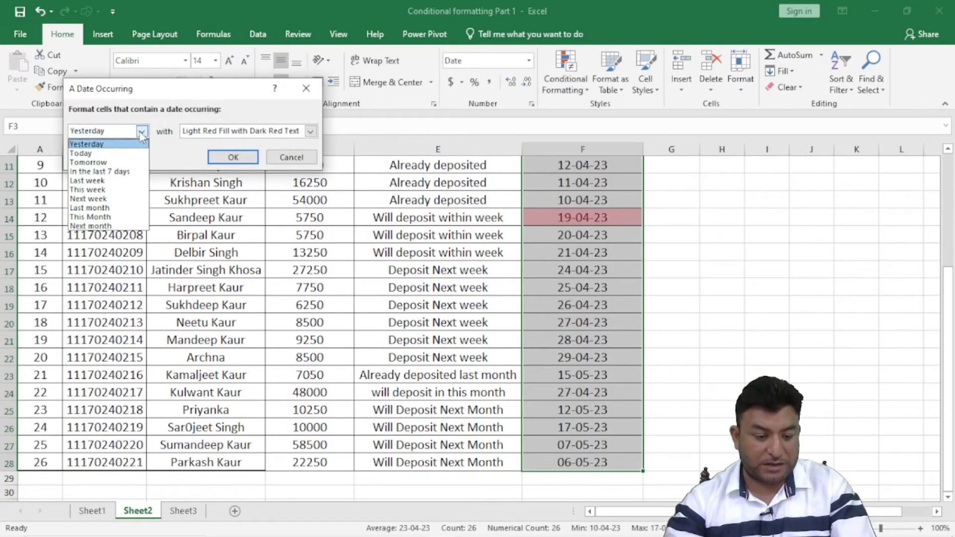
pyautogui.click(109, 217)
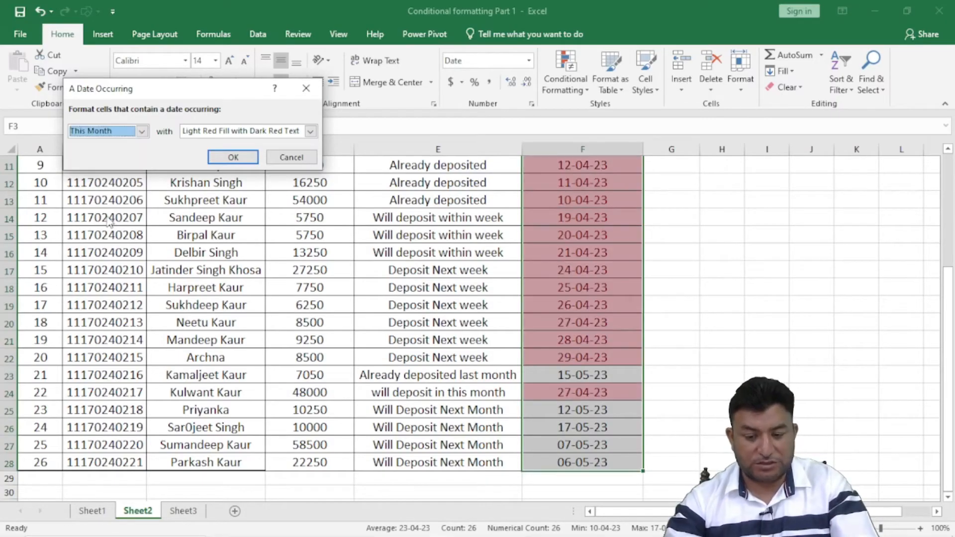
pyautogui.click(141, 131)
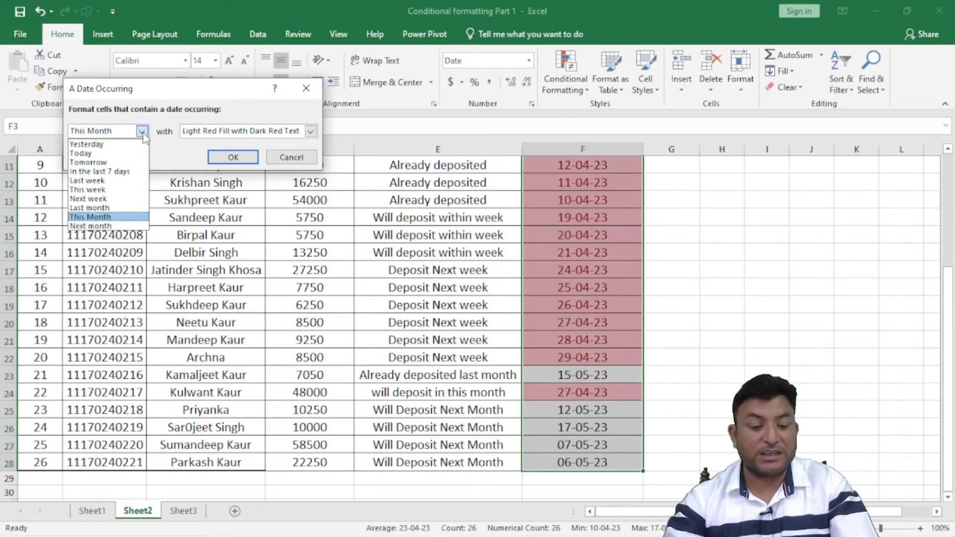
pyautogui.click(121, 227)
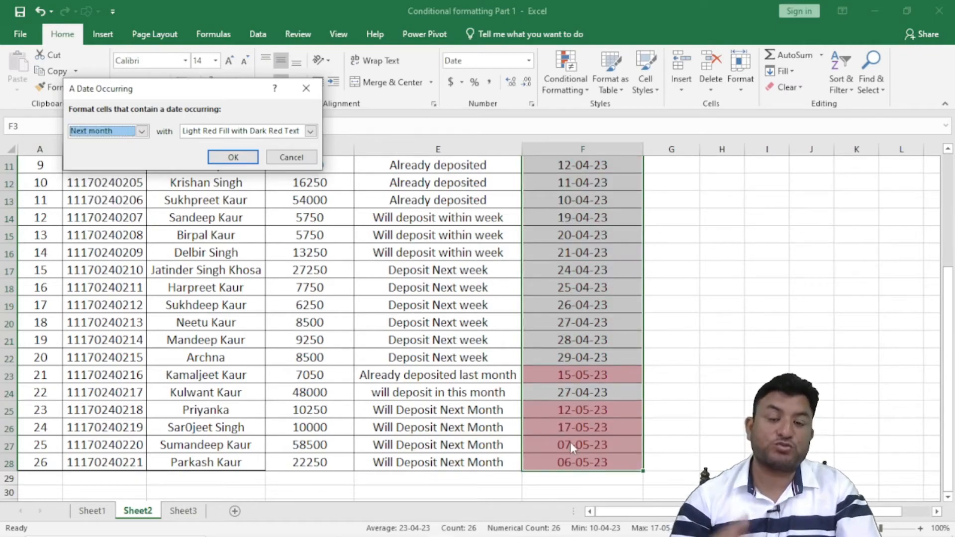
pyautogui.click(290, 157)
# Enter the date 12/03/2023 in cell F5 to test the existing Last month highlight
pyautogui.scroll(4, 632, 286)
pyautogui.click(591, 299)
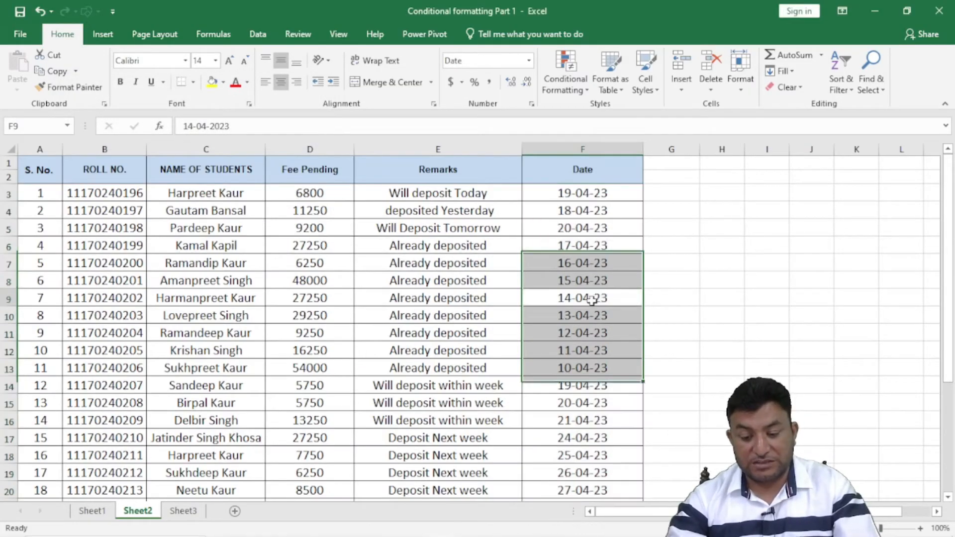
pyautogui.click(610, 230)
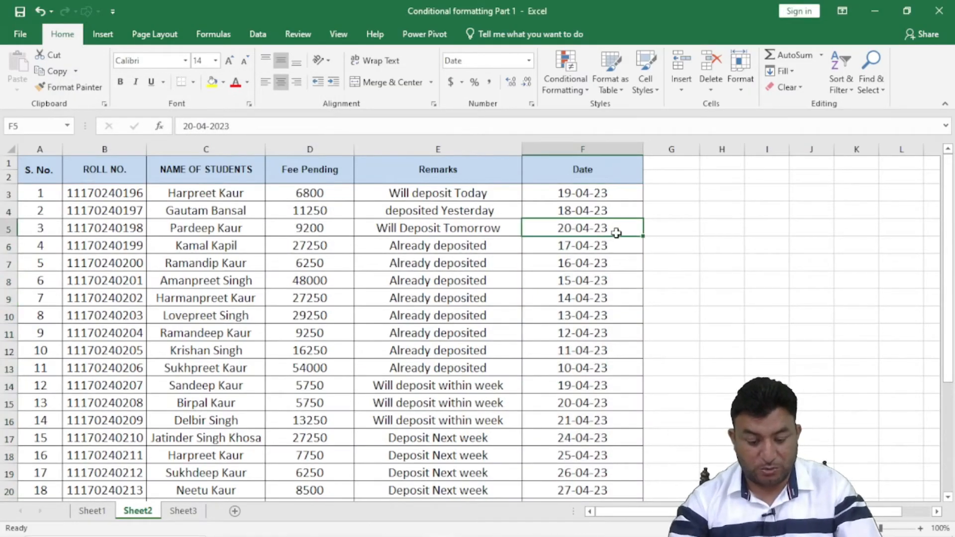
pyautogui.write('12')
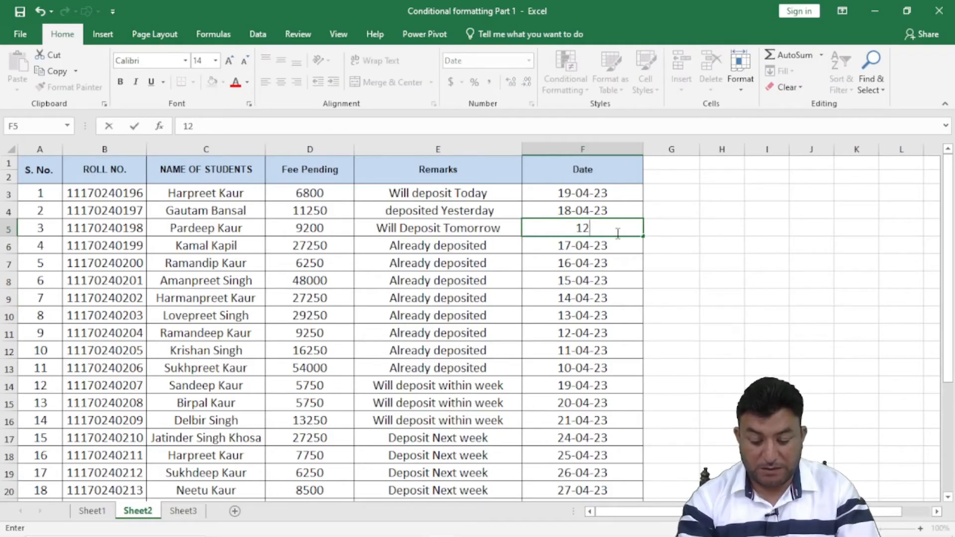
pyautogui.write('/03/2023')
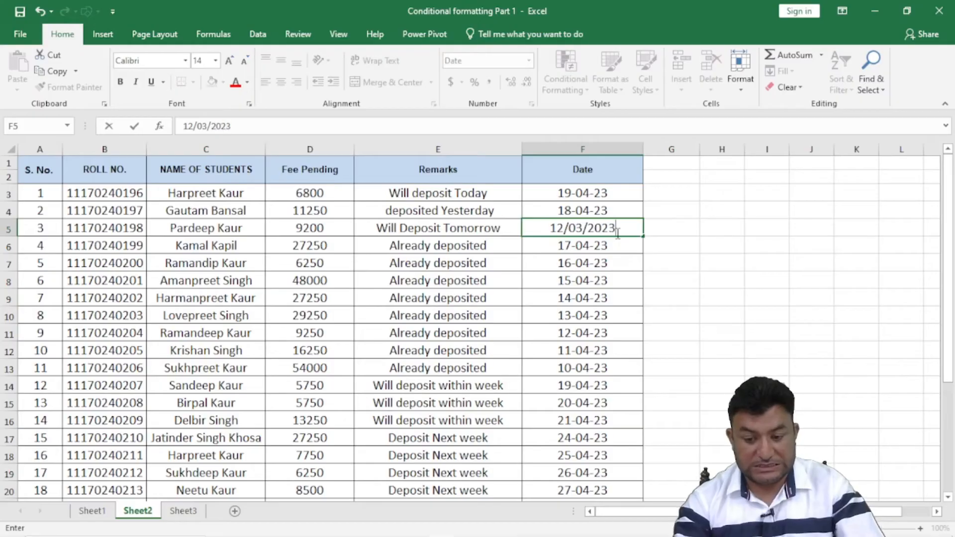
pyautogui.press('Return')
pyautogui.click(612, 230)
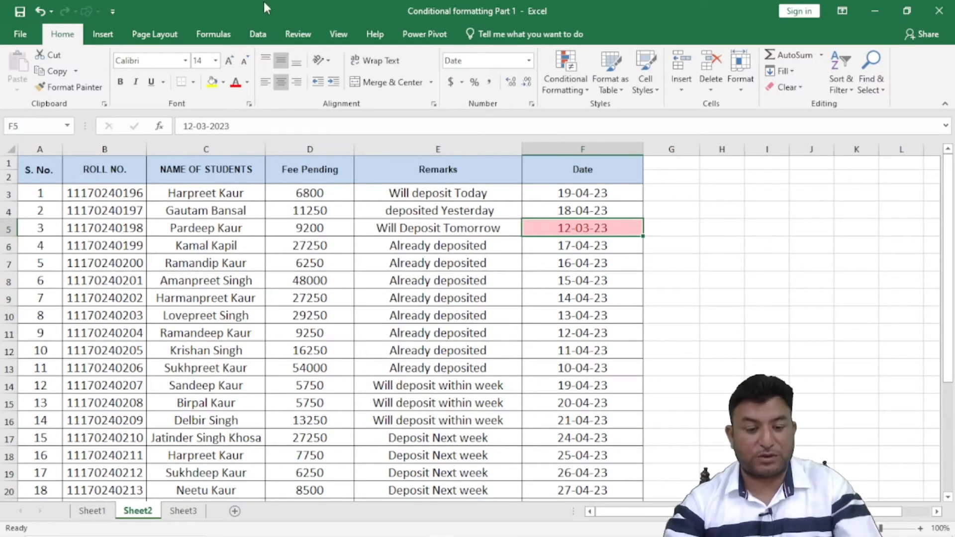
# Apply an A Date Occurring rule for Last month to F3:F28 with Light Red Fill with Dark Red Text
pyautogui.moveTo(572, 176); pyautogui.dragTo(581, 480)
pyautogui.click(573, 426)
pyautogui.scroll(3, 566, 356)
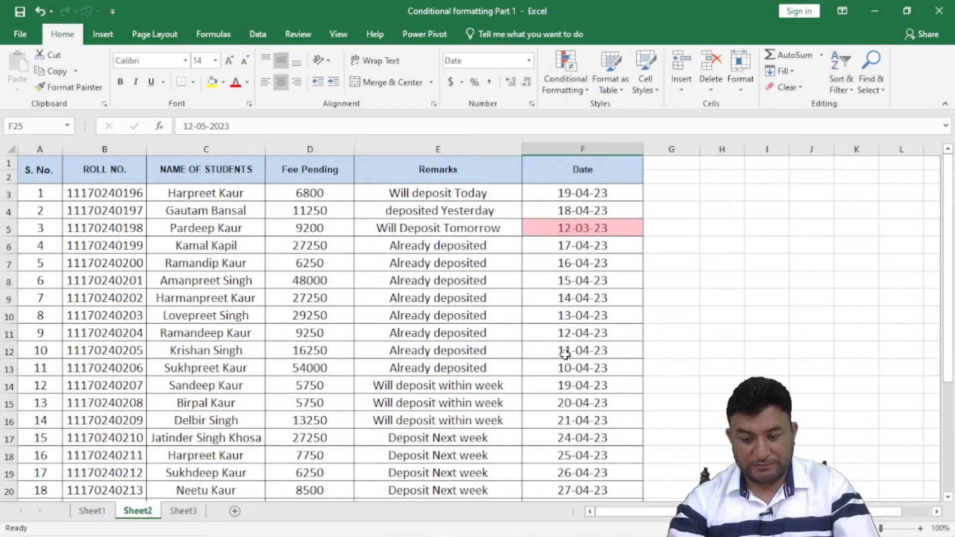
pyautogui.moveTo(600, 196); pyautogui.dragTo(593, 453)
pyautogui.click(566, 75)
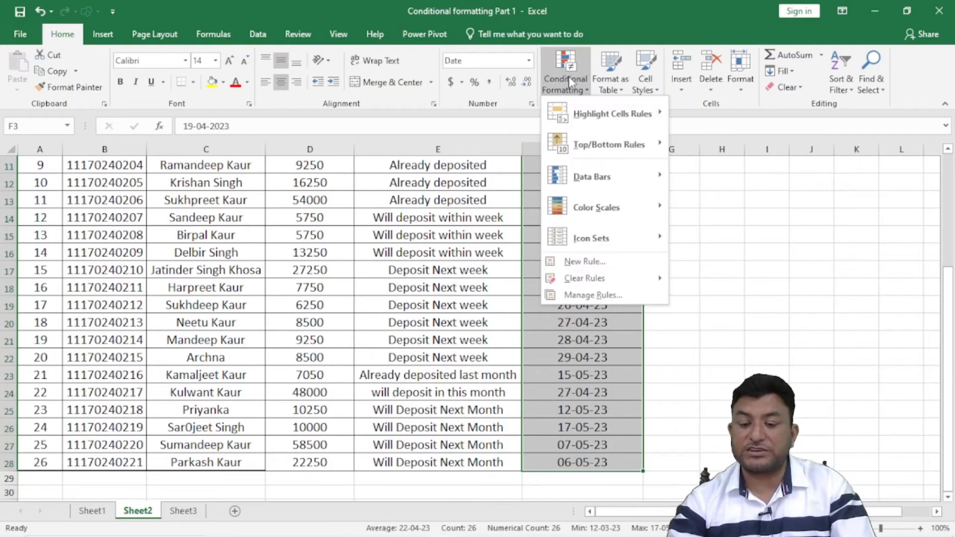
pyautogui.moveTo(587, 113)
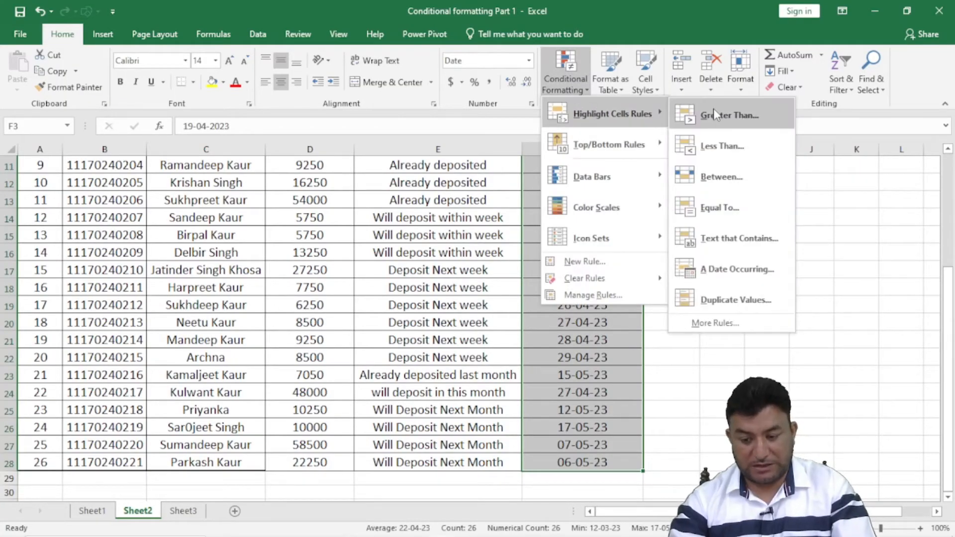
pyautogui.click(731, 269)
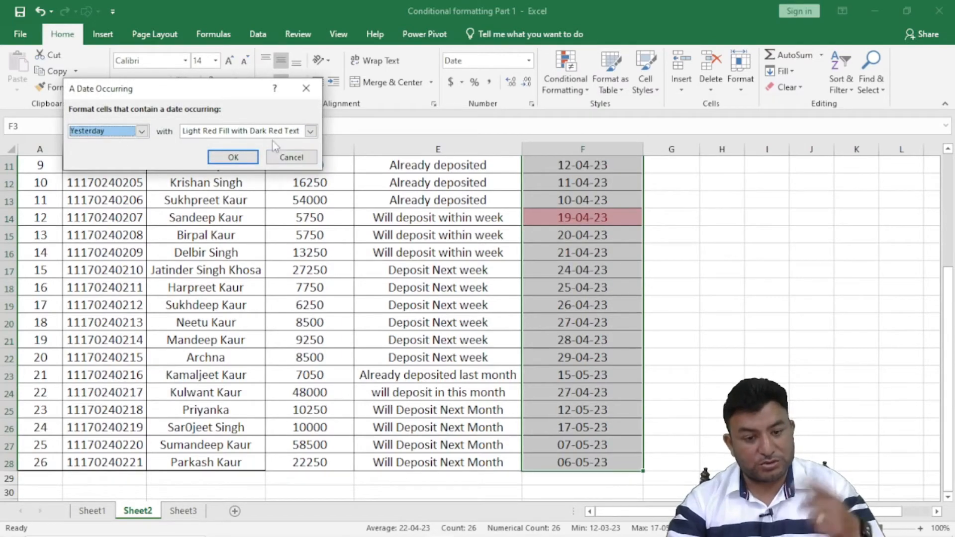
pyautogui.click(142, 132)
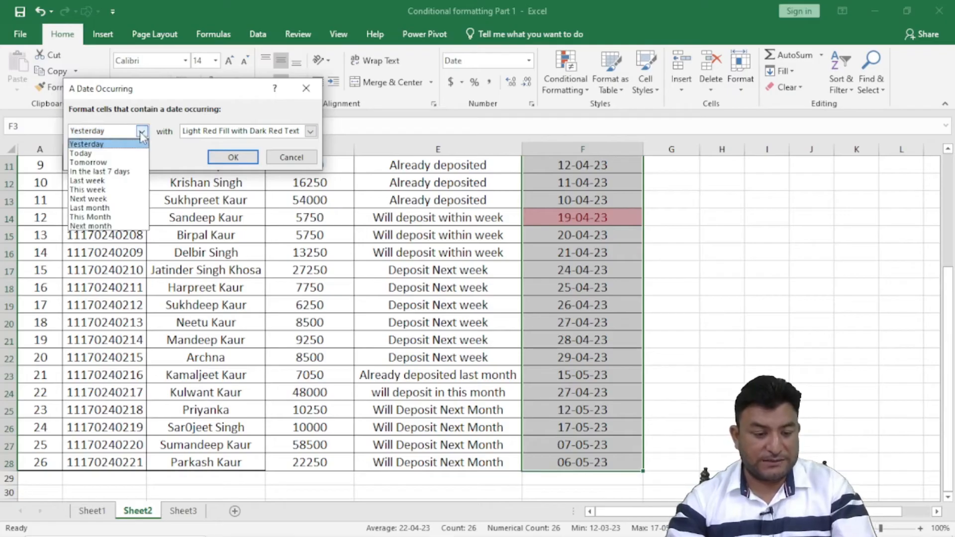
pyautogui.click(107, 208)
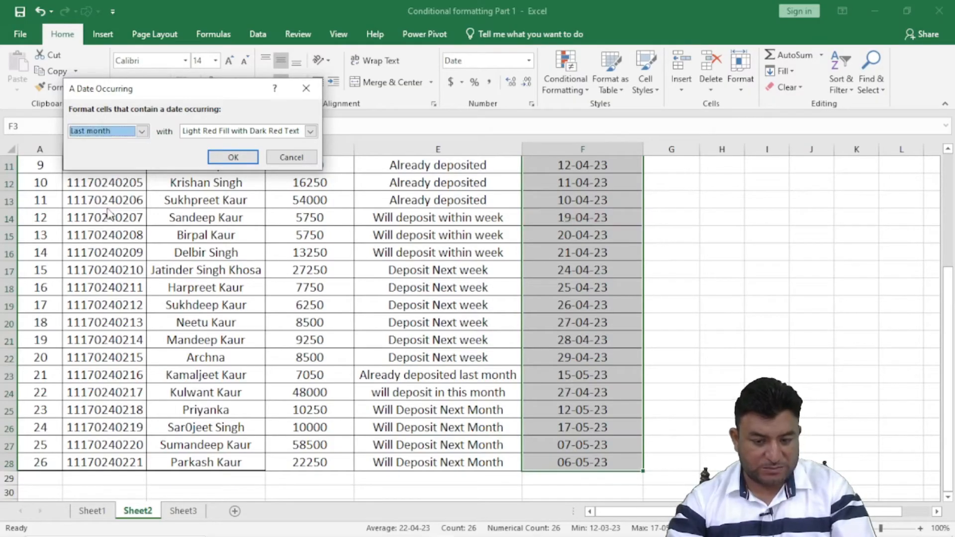
pyautogui.click(233, 157)
# Check the highlighting in the Date column, and undo the last rule application and the date change in F5
pyautogui.click(351, 247)
pyautogui.scroll(4, 476, 279)
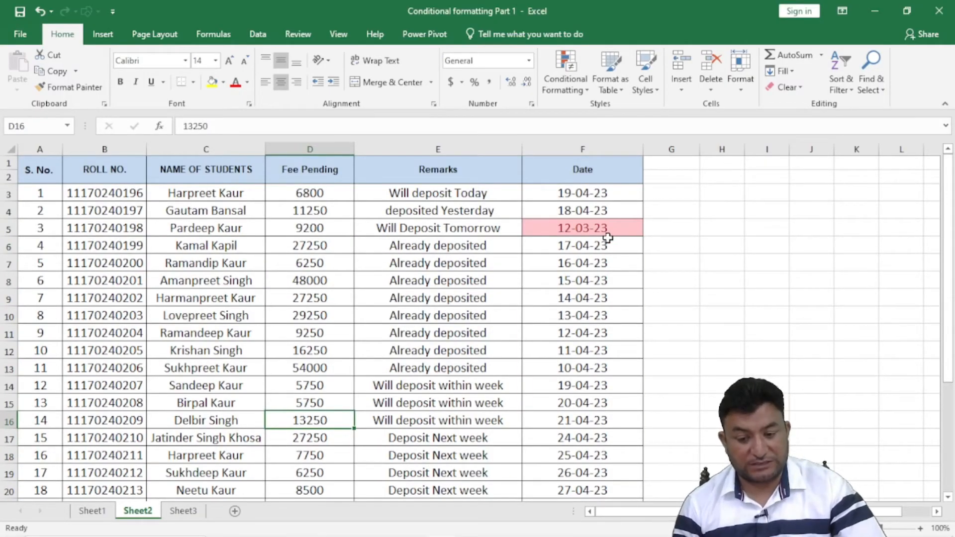
pyautogui.hotkey('ctrl', 'z')
pyautogui.hotkey('ctrl', 'z')
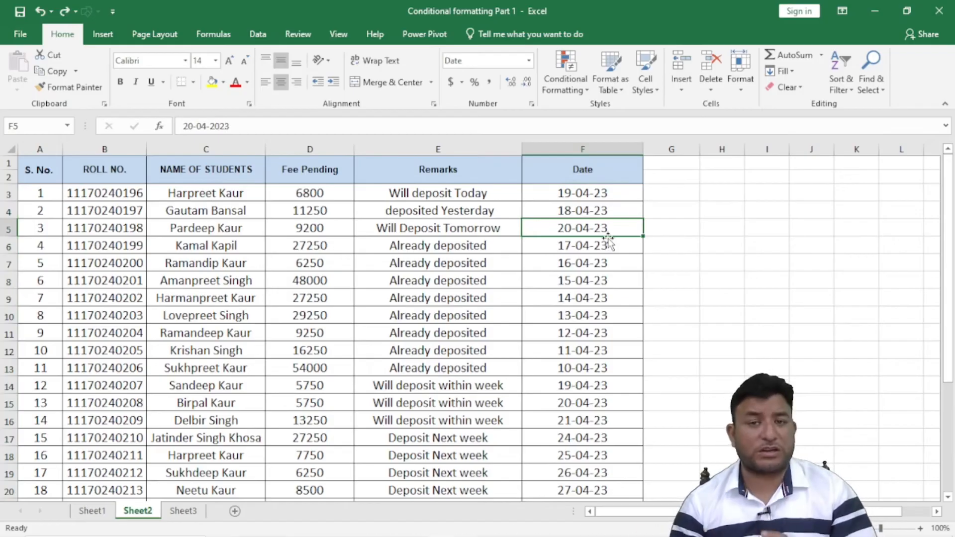
# Examine the rule types and cell value comparison options offered under More Rules for Highlight Cells, and cancel the new rule
pyautogui.click(571, 87)
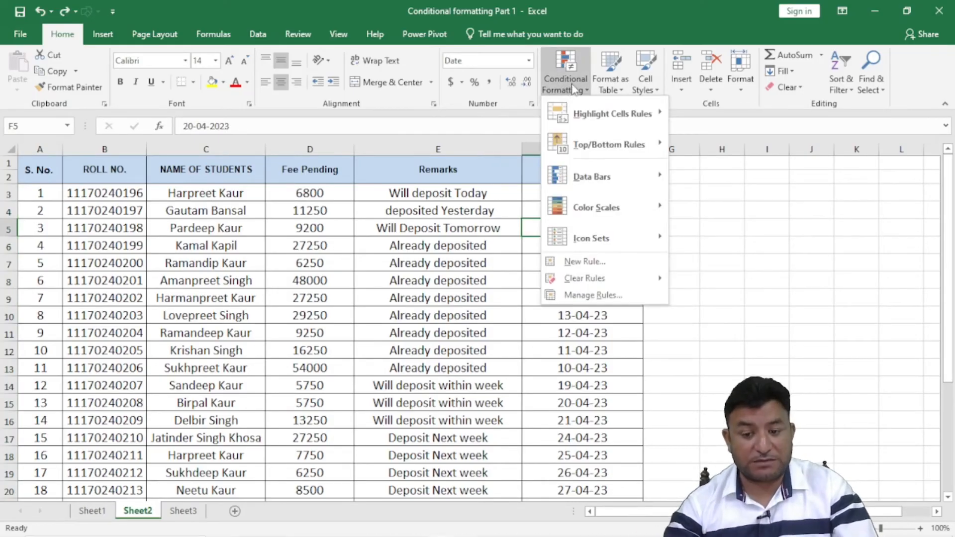
pyautogui.moveTo(592, 115)
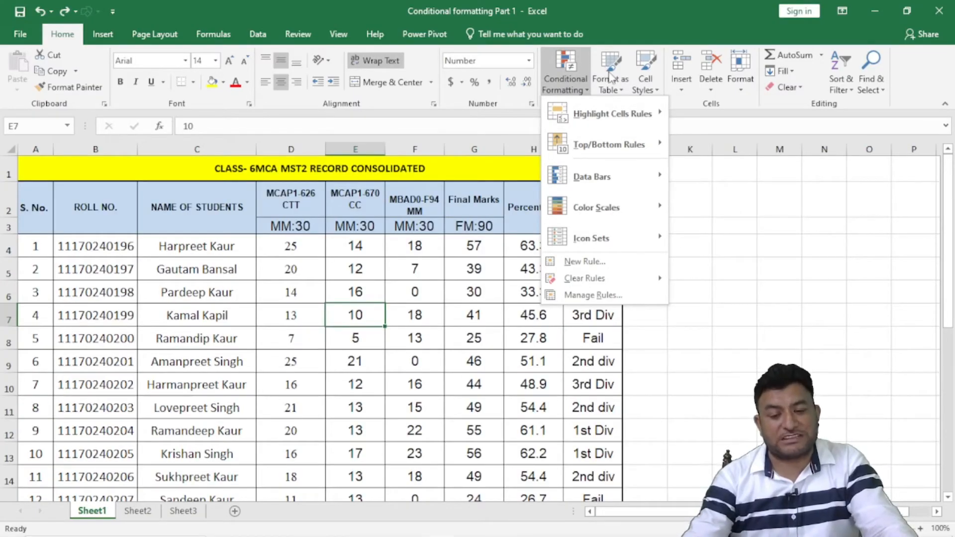
pyautogui.moveTo(576, 116)
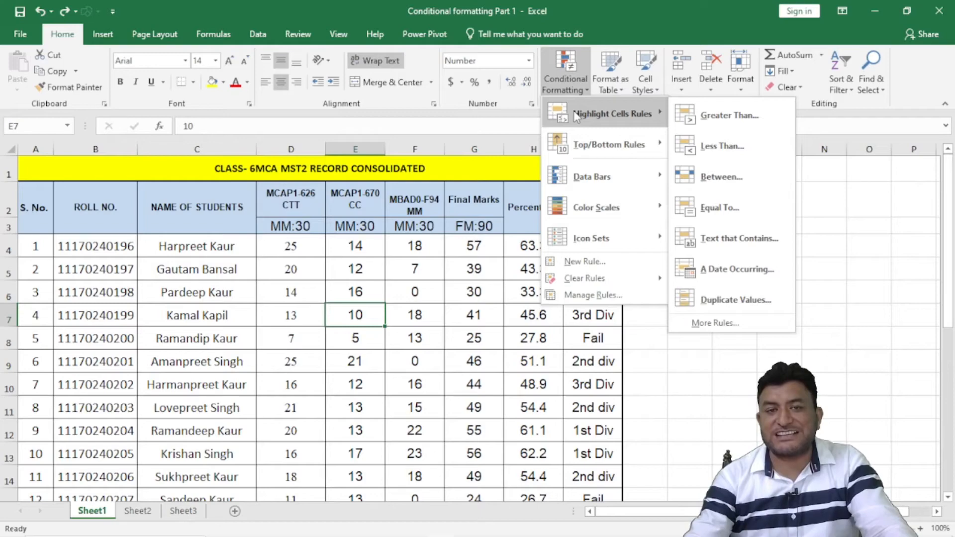
pyautogui.click(730, 325)
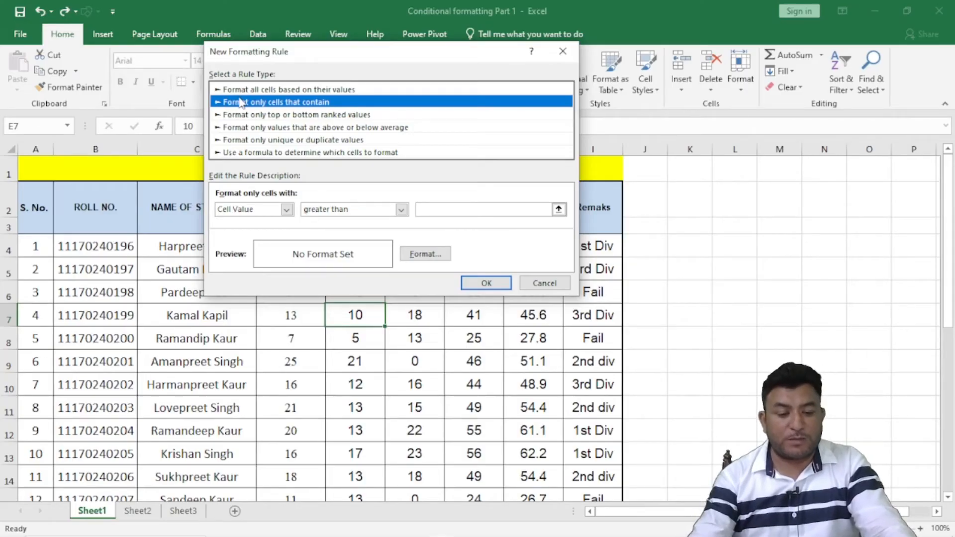
pyautogui.moveTo(297, 54); pyautogui.dragTo(144, 13)
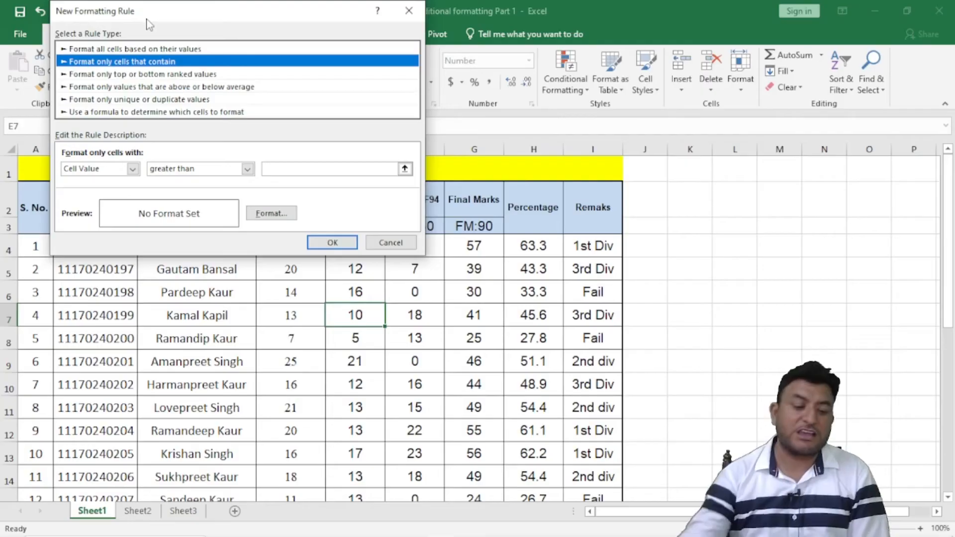
pyautogui.click(247, 170)
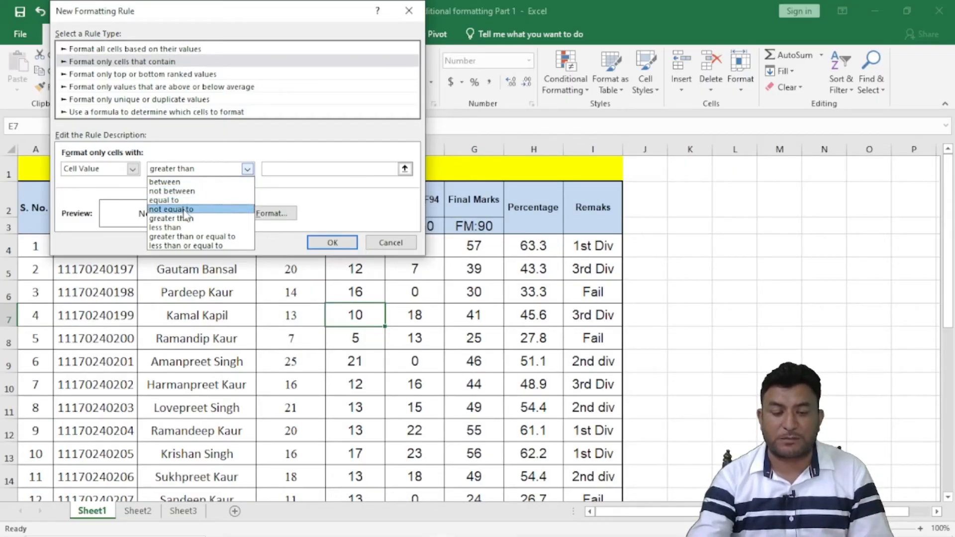
pyautogui.click(403, 246)
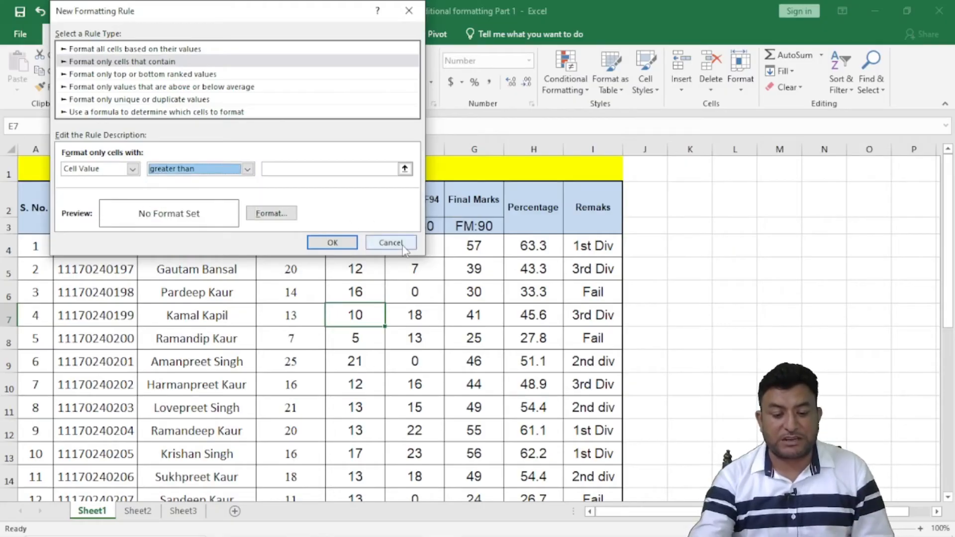
pyautogui.click(394, 241)
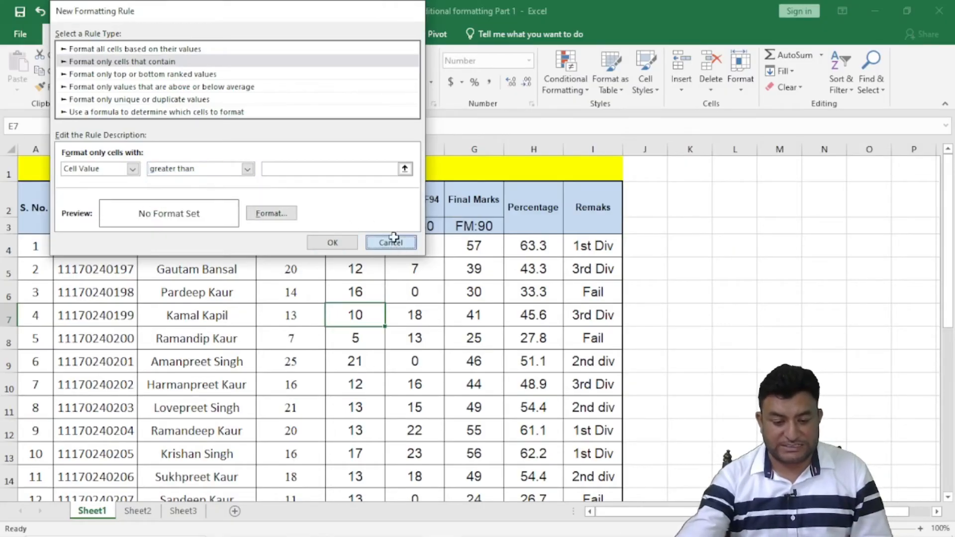
# Set up a More Rules highlight condition on the subject marks D4:F29 for cell values not between 5 and 10
pyautogui.moveTo(291, 245); pyautogui.dragTo(414, 467)
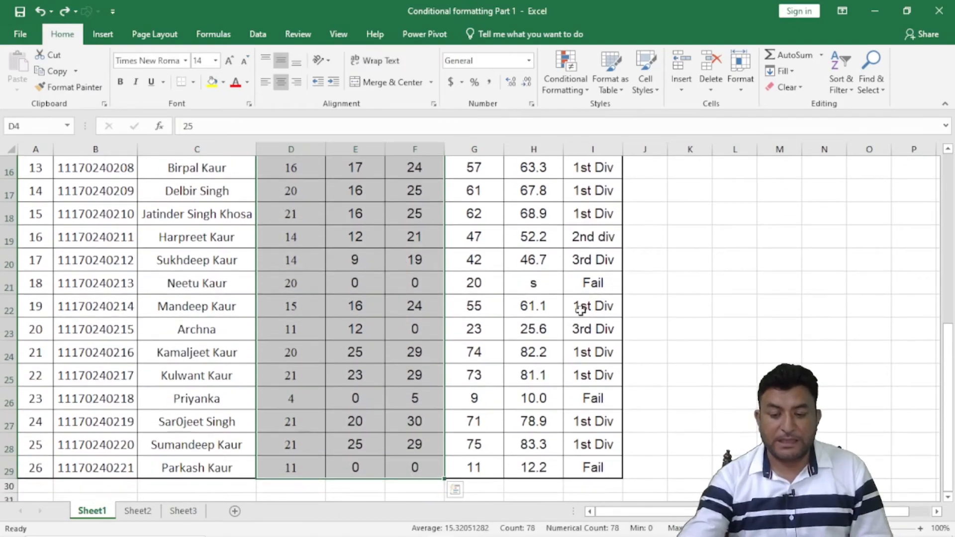
pyautogui.click(574, 81)
pyautogui.moveTo(594, 121)
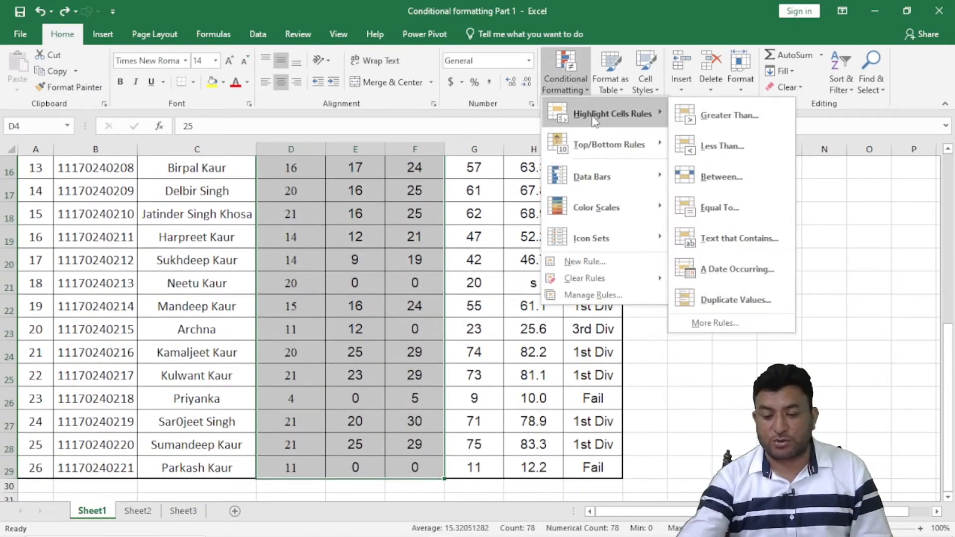
pyautogui.click(739, 324)
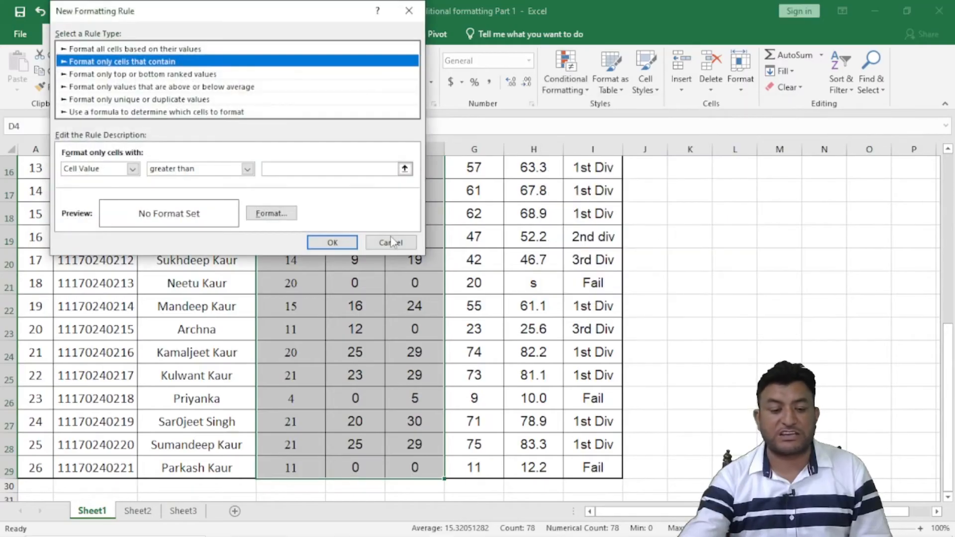
pyautogui.click(301, 169)
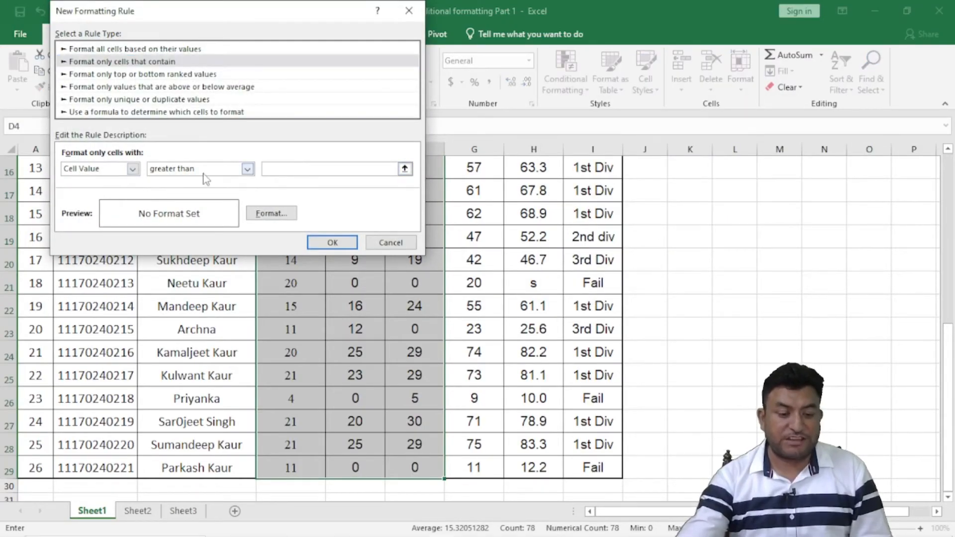
pyautogui.click(247, 169)
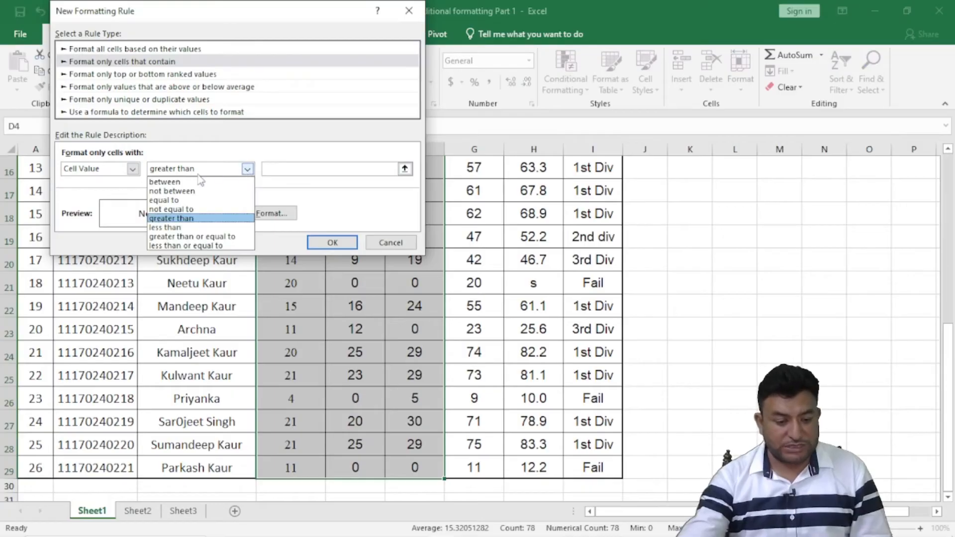
pyautogui.click(181, 193)
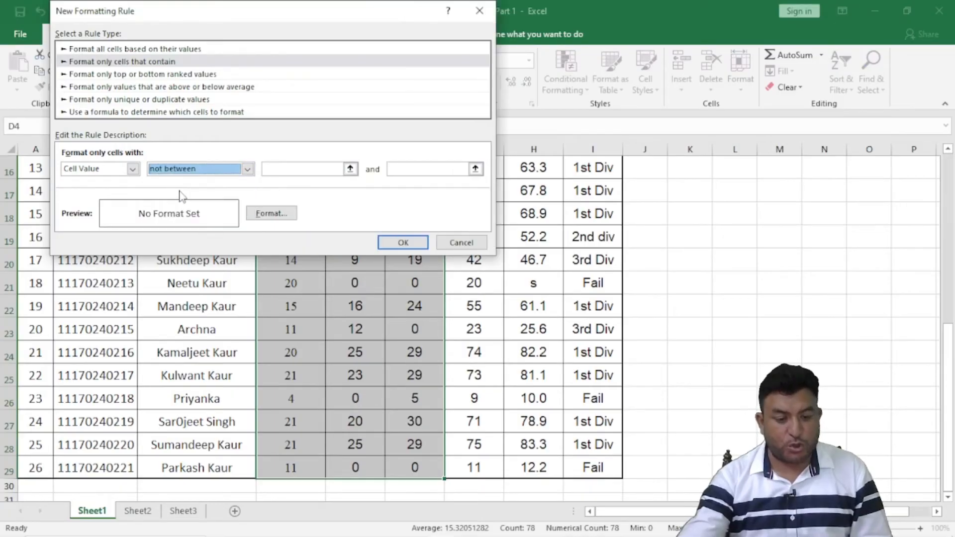
pyautogui.click(297, 169)
pyautogui.write('5')
pyautogui.click(425, 169)
pyautogui.write('10')
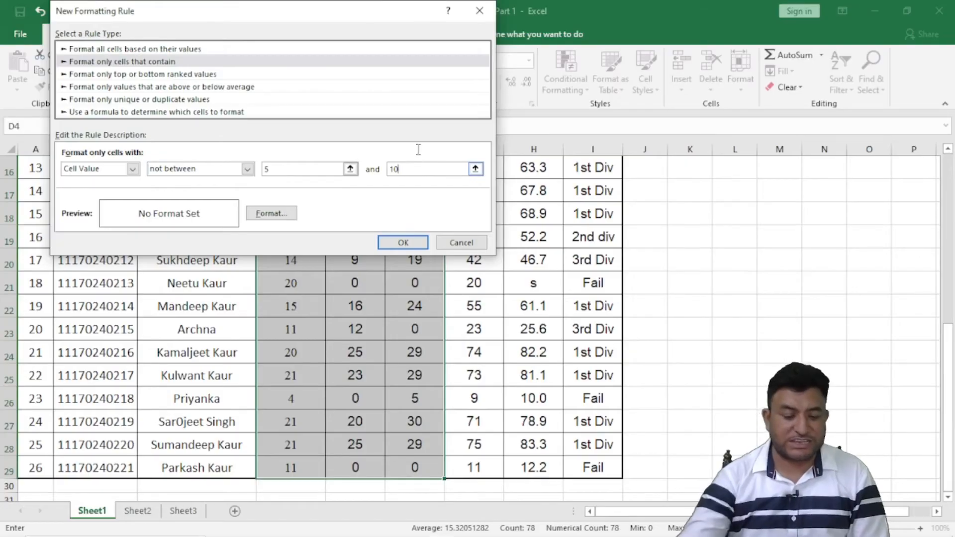
# Give the not between rule a yellow fill and apply it to the subject marks
pyautogui.click(271, 213)
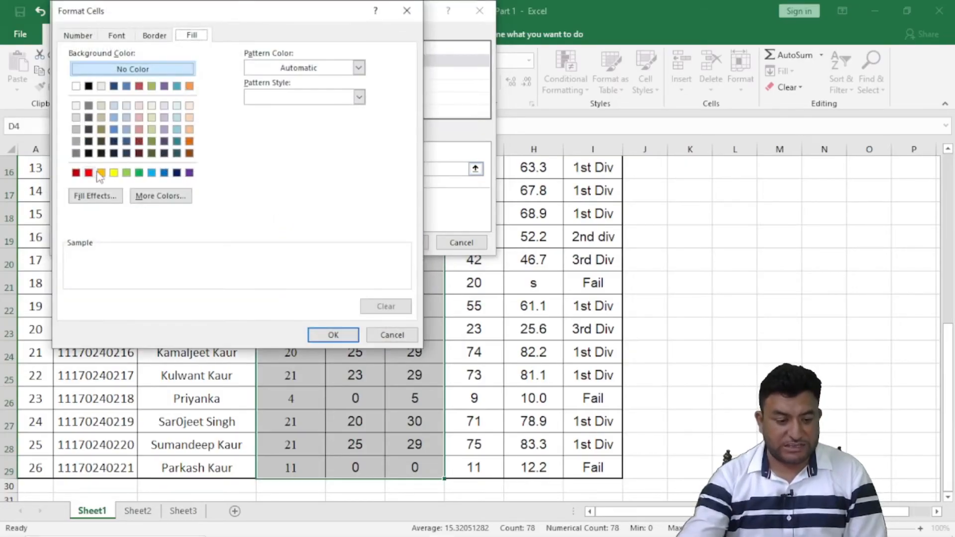
pyautogui.click(114, 172)
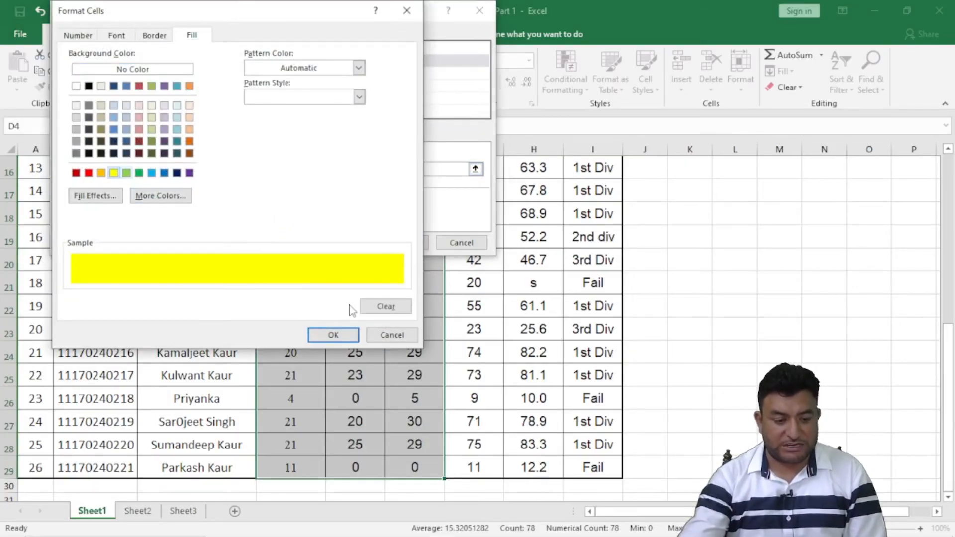
pyautogui.click(333, 335)
pyautogui.click(392, 243)
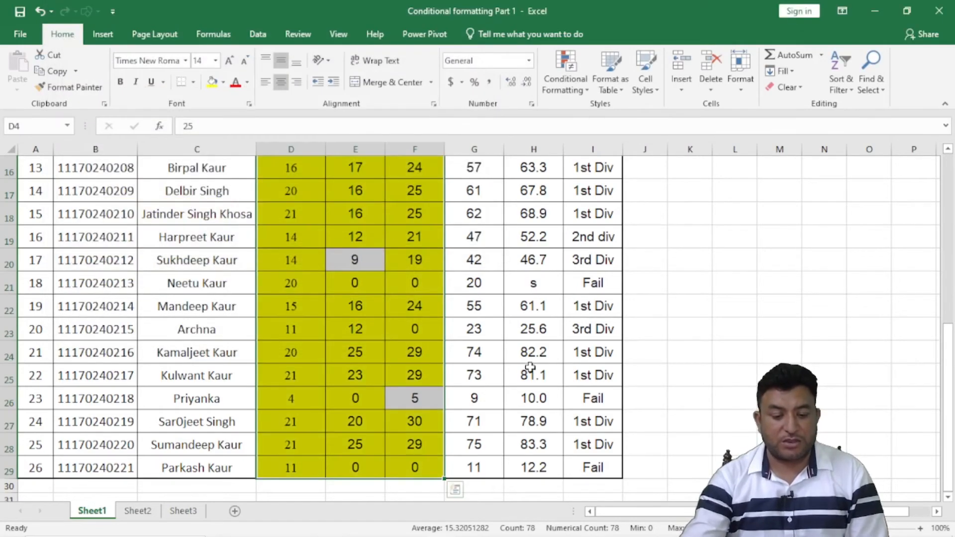
# Check which marks in columns D to F are left unhighlighted by the not between rule
pyautogui.click(390, 321)
pyautogui.scroll(5, 390, 321)
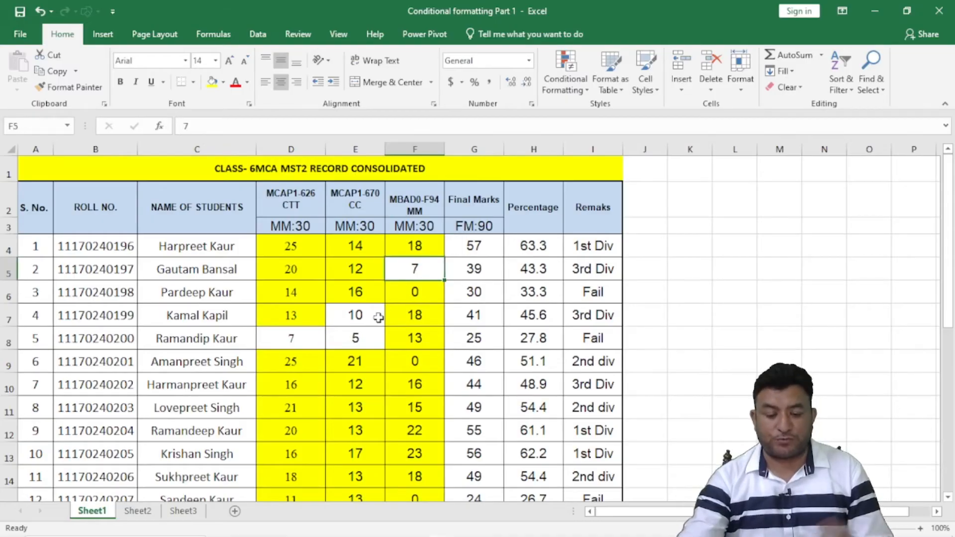
pyautogui.click(361, 321)
pyautogui.click(356, 336)
pyautogui.press('Left')
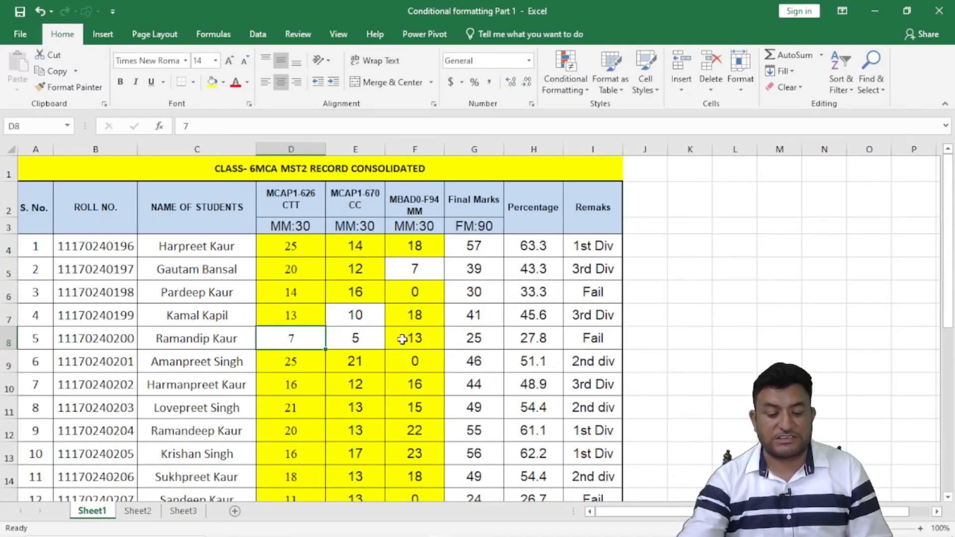
pyautogui.scroll(-3, 466, 338)
pyautogui.scroll(-3, 465, 338)
pyautogui.click(356, 235)
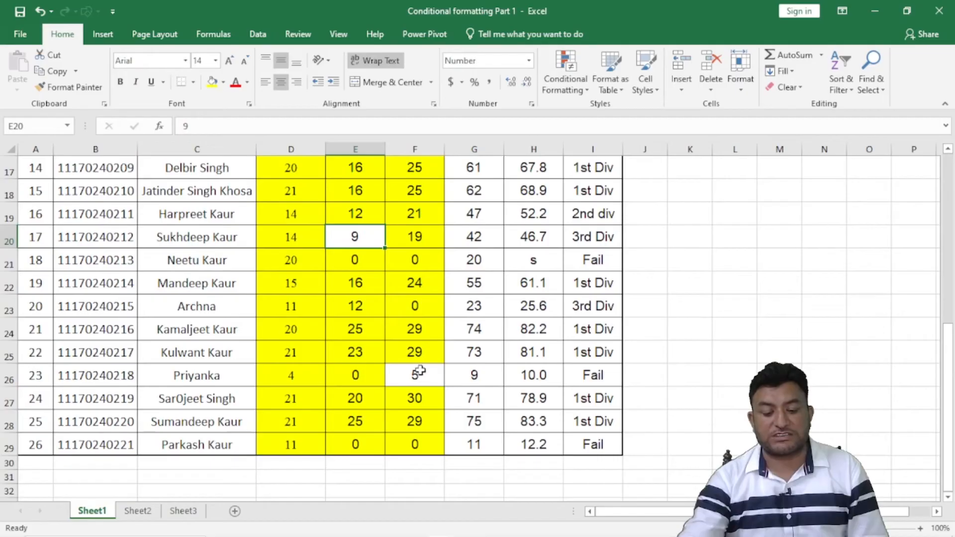
pyautogui.click(420, 379)
pyautogui.scroll(5, 290, 309)
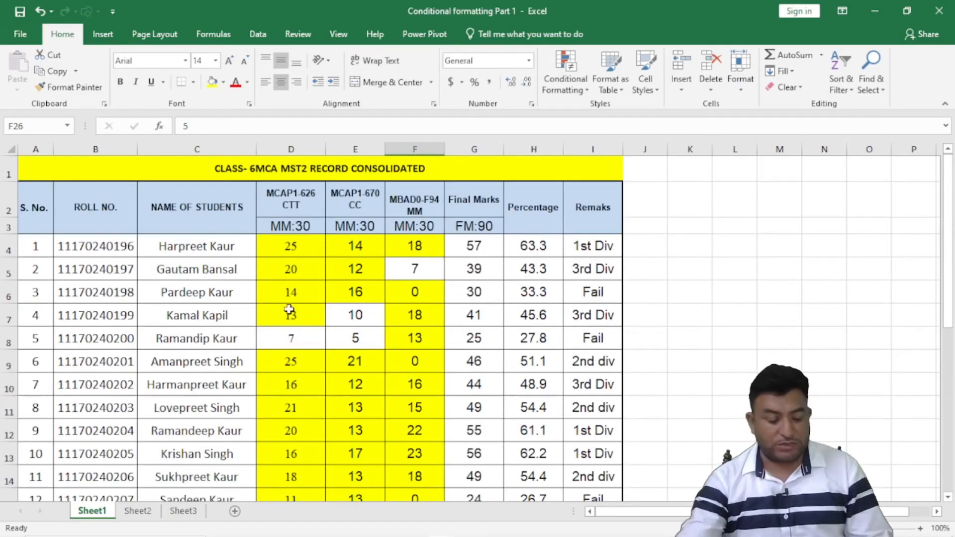
pyautogui.moveTo(266, 251); pyautogui.dragTo(428, 446)
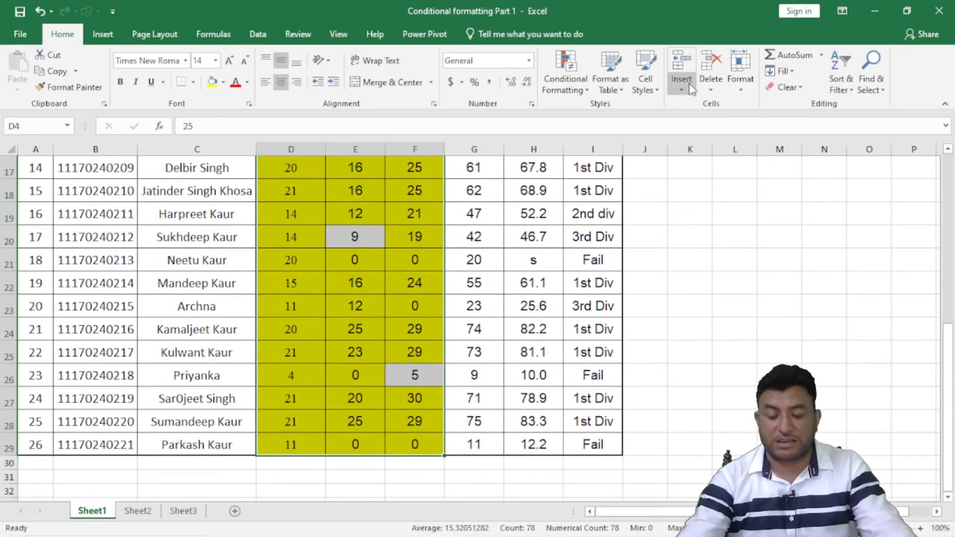
pyautogui.click(565, 82)
pyautogui.moveTo(611, 113)
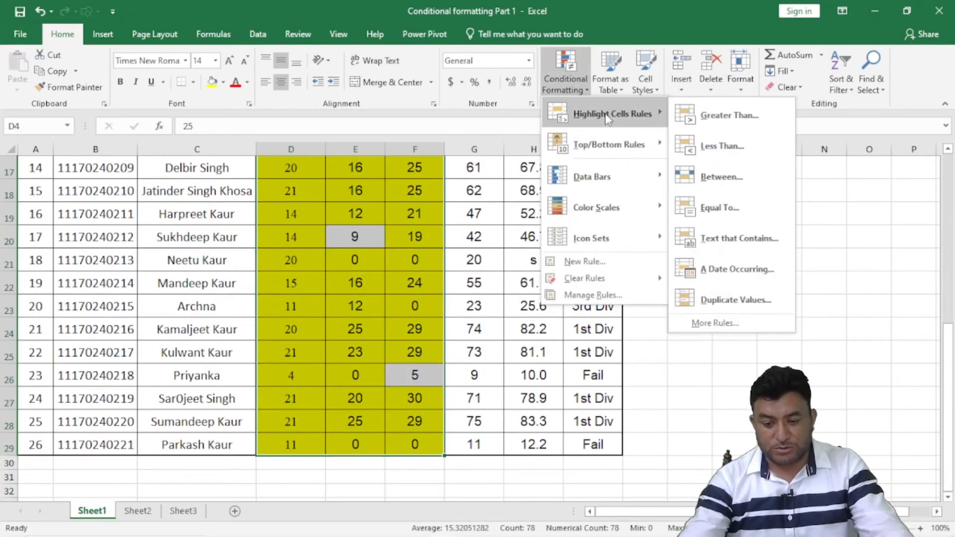
pyautogui.click(732, 323)
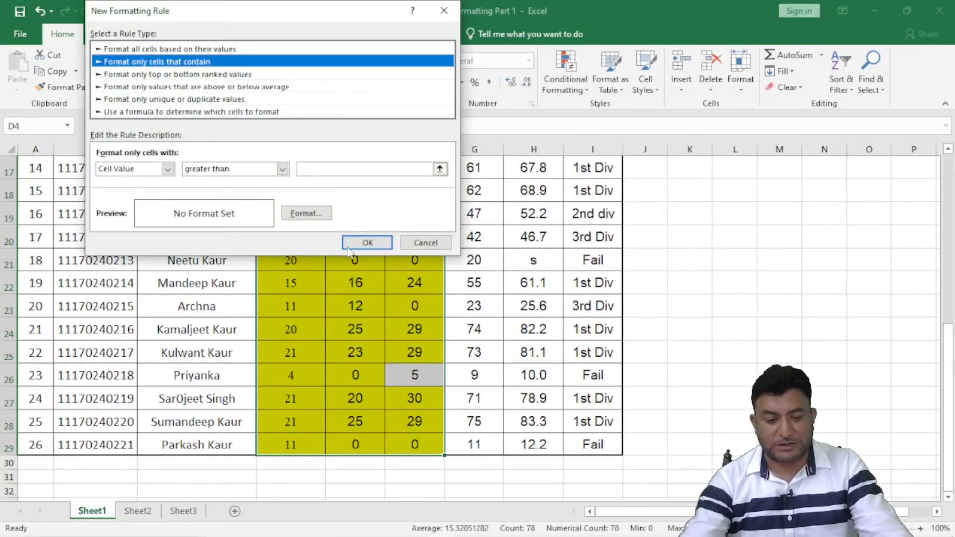
pyautogui.click(282, 169)
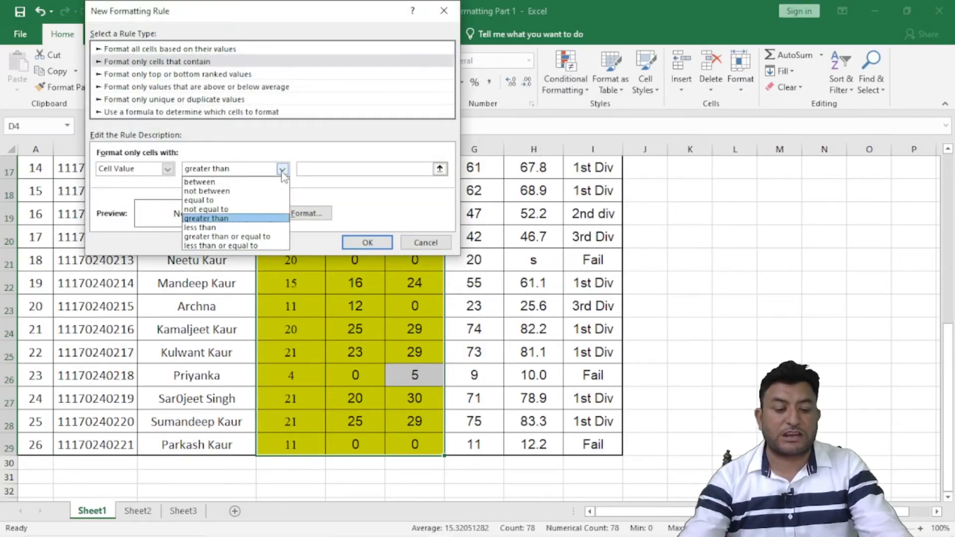
pyautogui.click(282, 169)
pyautogui.click(426, 242)
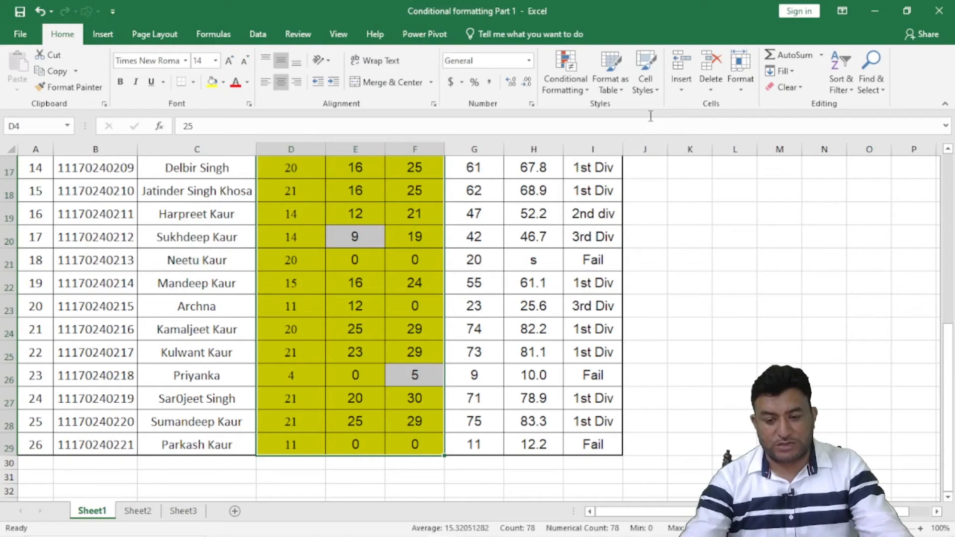
# Clear the conditional formatting rules from the entire sheet
pyautogui.click(579, 94)
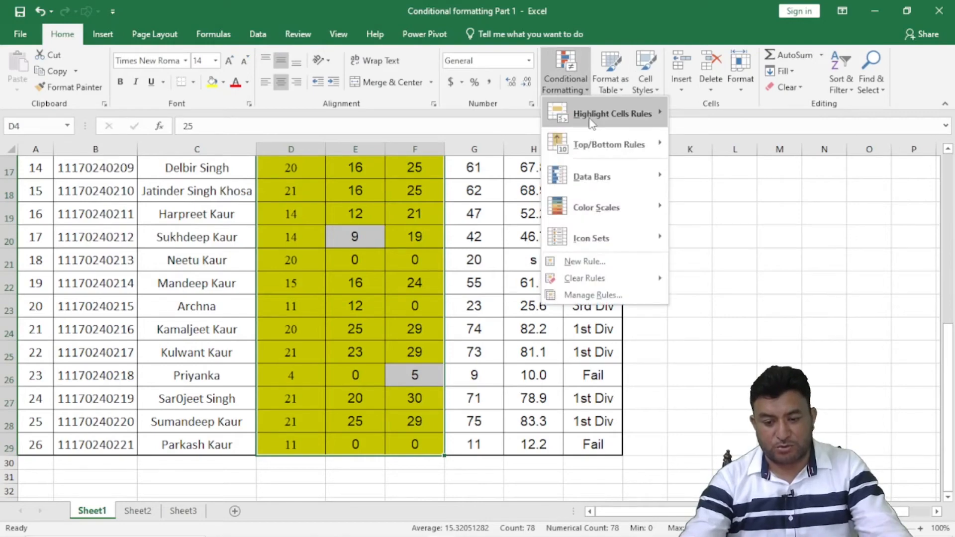
pyautogui.moveTo(590, 124)
pyautogui.moveTo(599, 286)
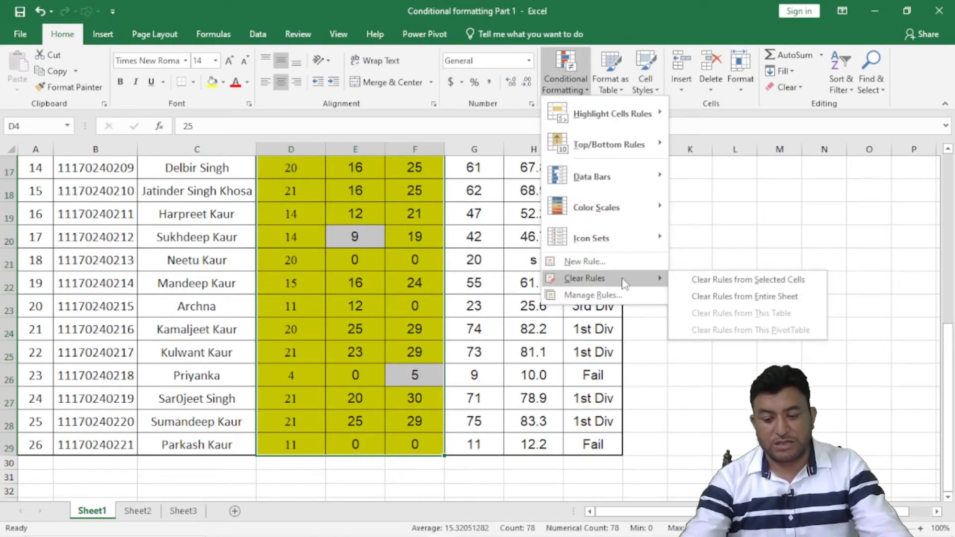
pyautogui.click(757, 297)
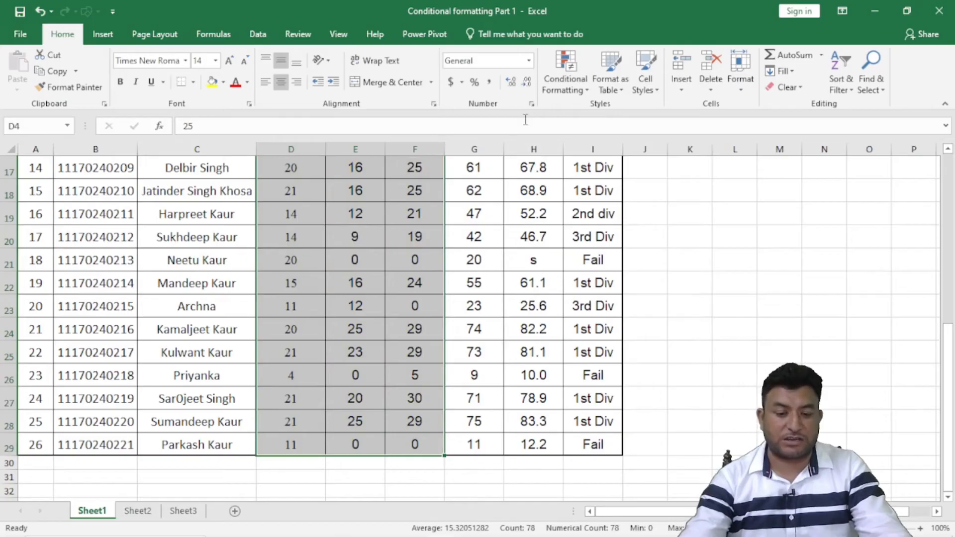
# Examine the comparison options and condition types for Format only cells that contain under More Rules, and cancel the new rule
pyautogui.click(571, 92)
pyautogui.moveTo(612, 114)
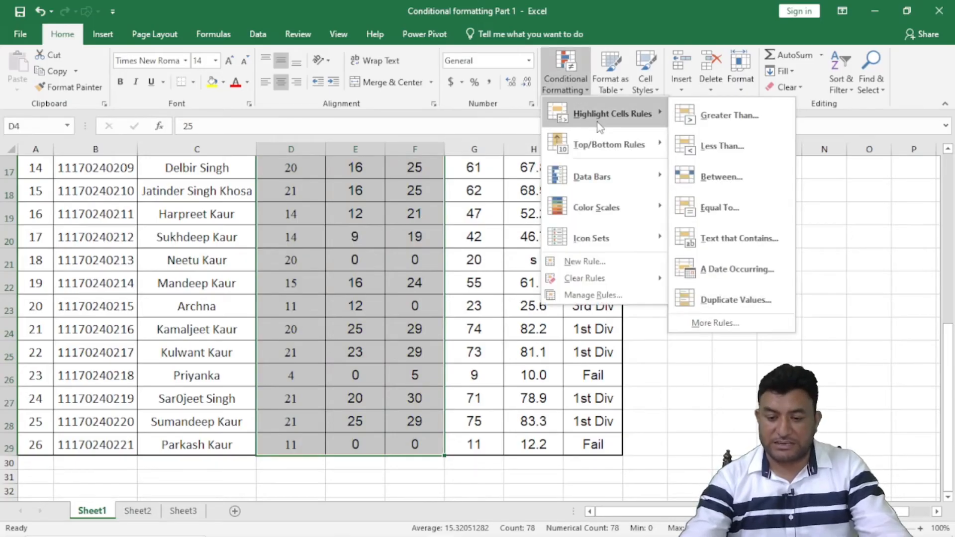
pyautogui.click(732, 326)
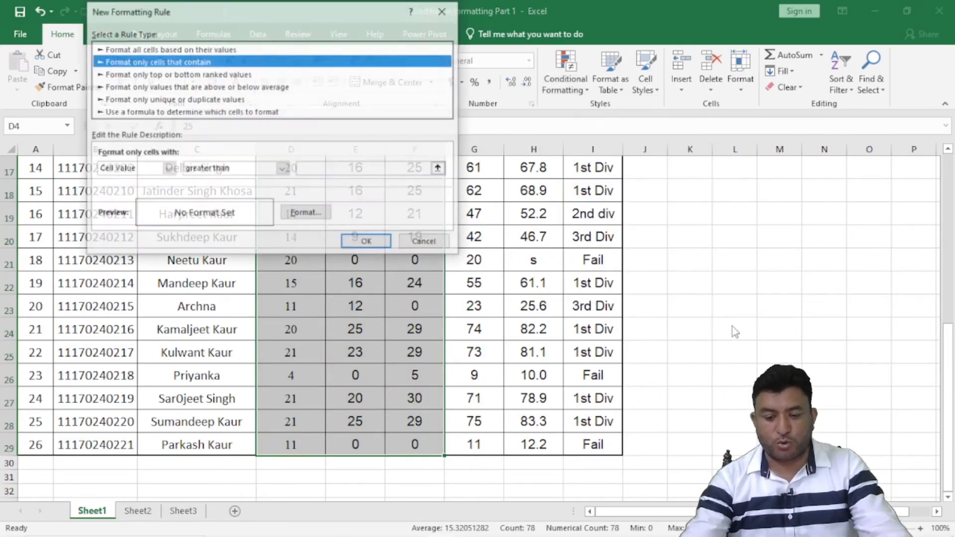
pyautogui.click(282, 169)
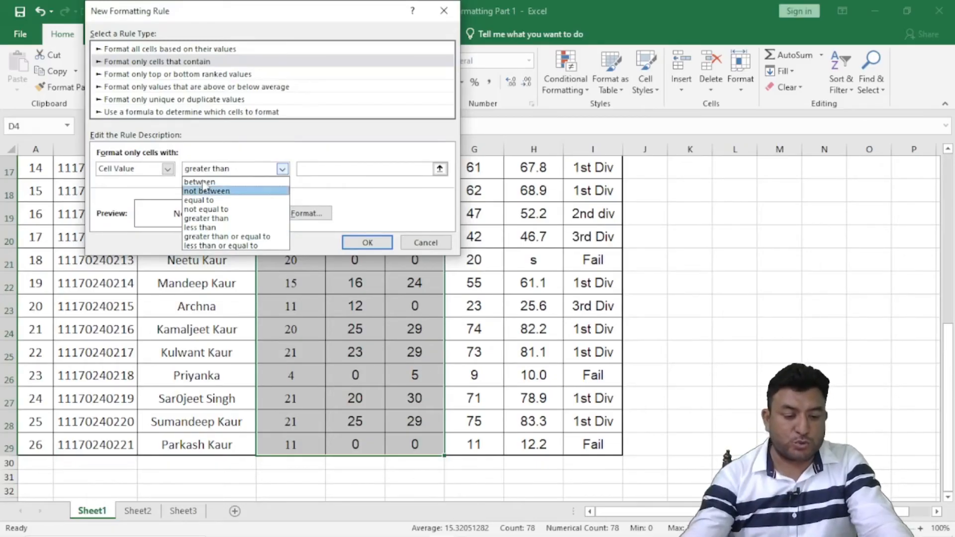
pyautogui.click(273, 150)
pyautogui.click(168, 171)
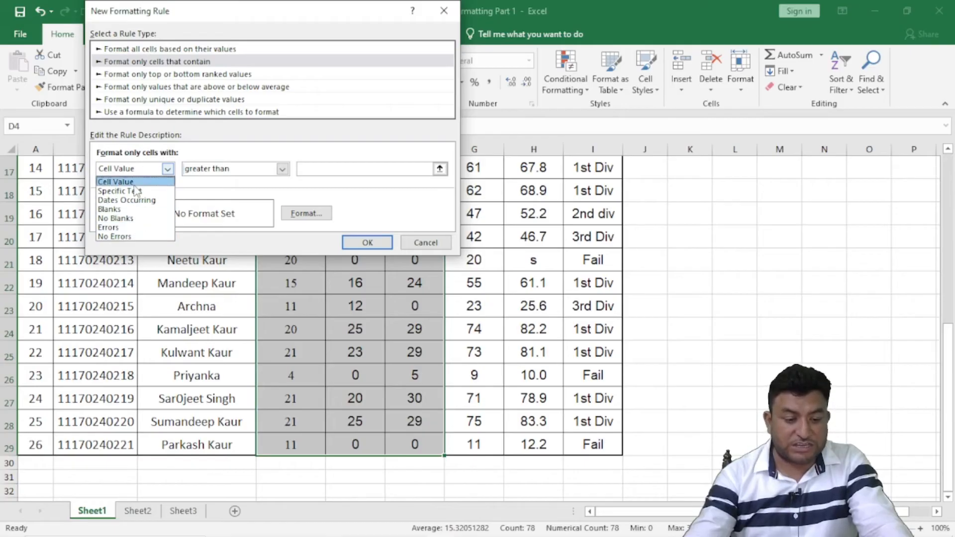
pyautogui.click(418, 246)
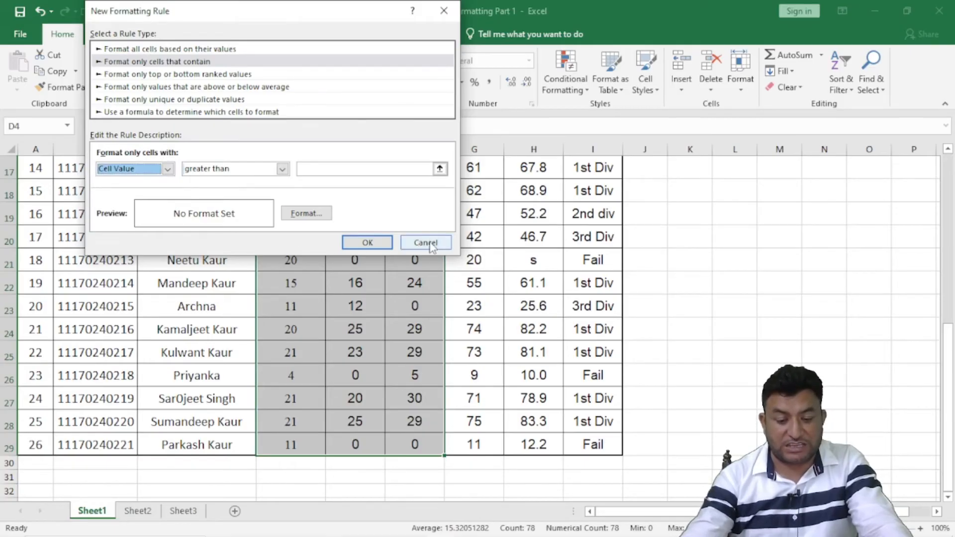
pyautogui.click(425, 242)
# Set up a custom Highlight Cells rule on the remarks in I4:I29 for Specific Text containing 1st Div
pyautogui.scroll(5, 568, 270)
pyautogui.moveTo(580, 244); pyautogui.dragTo(603, 468)
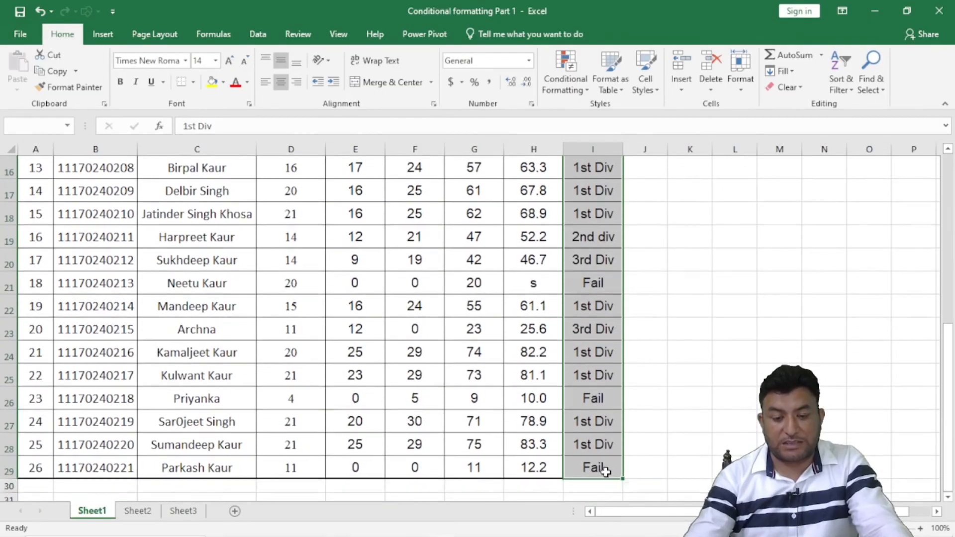
pyautogui.click(560, 66)
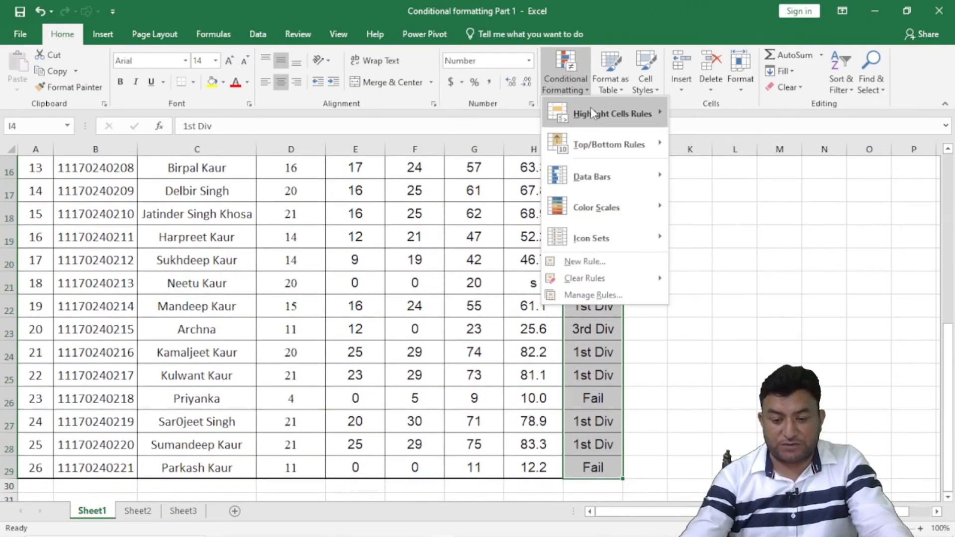
pyautogui.moveTo(592, 110)
pyautogui.click(715, 323)
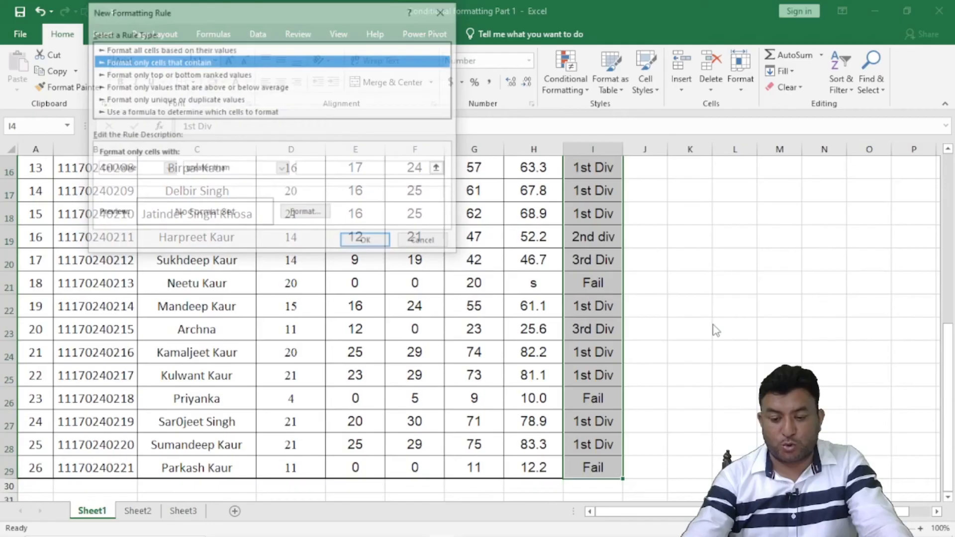
pyautogui.click(164, 170)
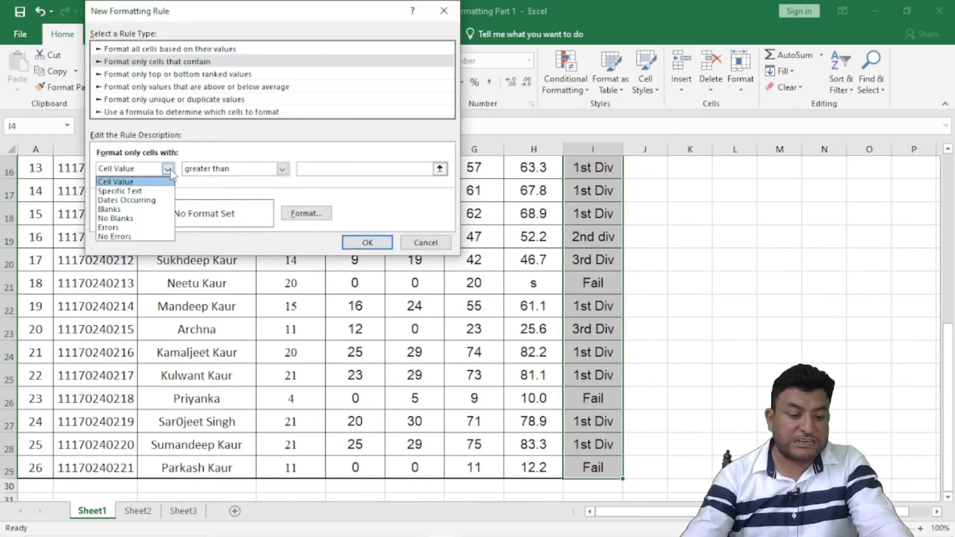
pyautogui.click(143, 189)
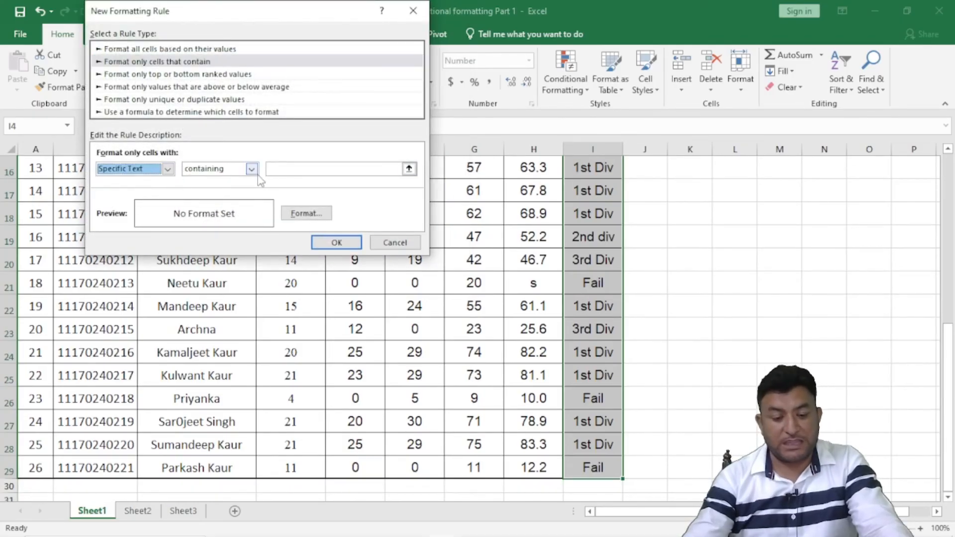
pyautogui.click(286, 171)
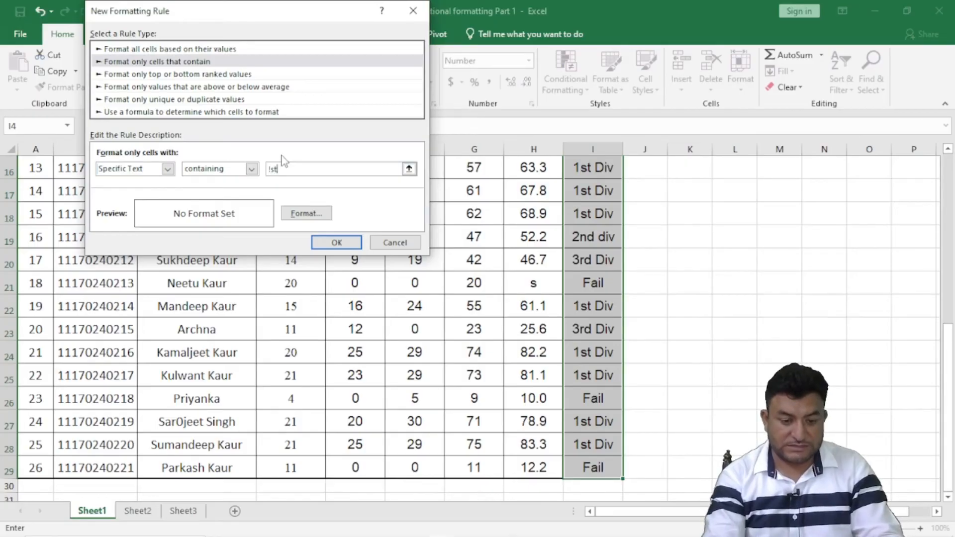
pyautogui.write('1st Div')
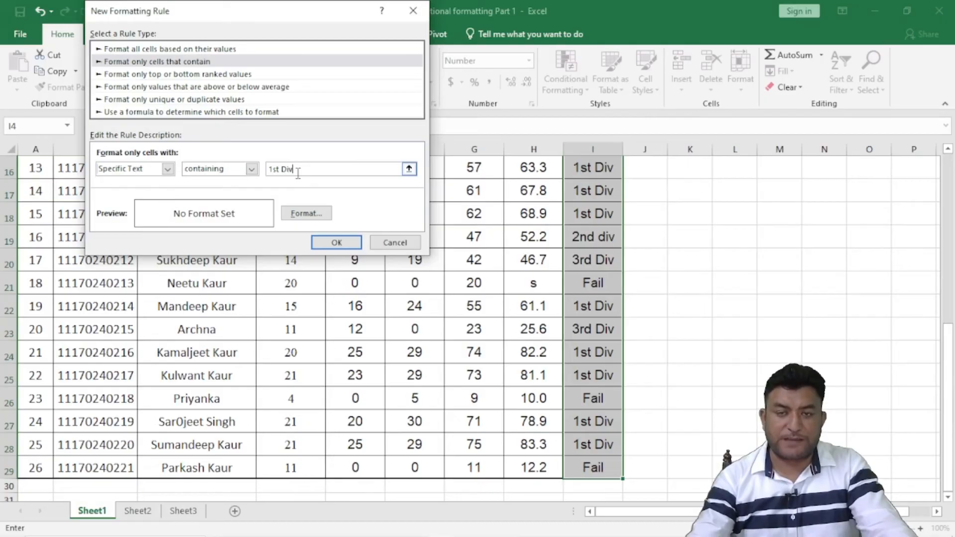
# Give the 1st Div text rule a green fill, apply it to the remarks, and undo the rule
pyautogui.click(298, 216)
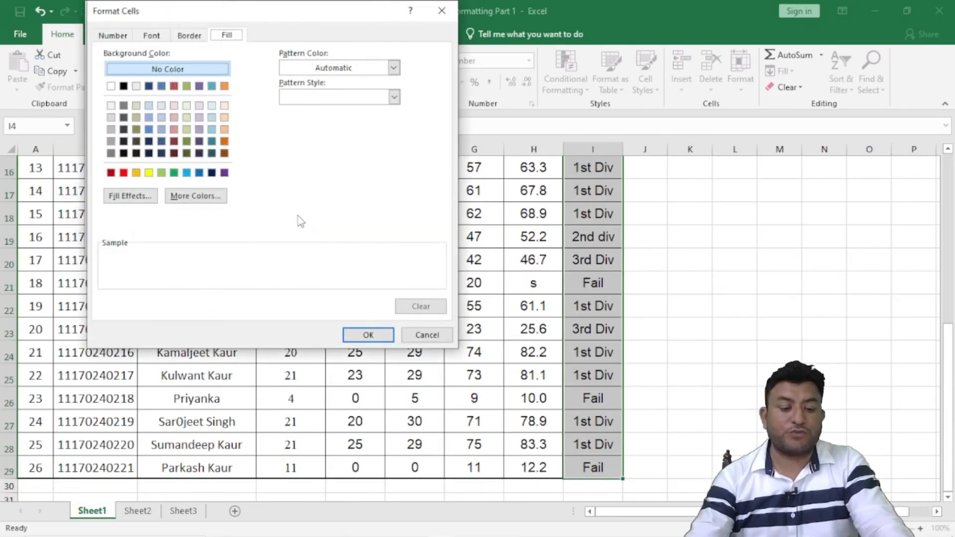
pyautogui.click(136, 172)
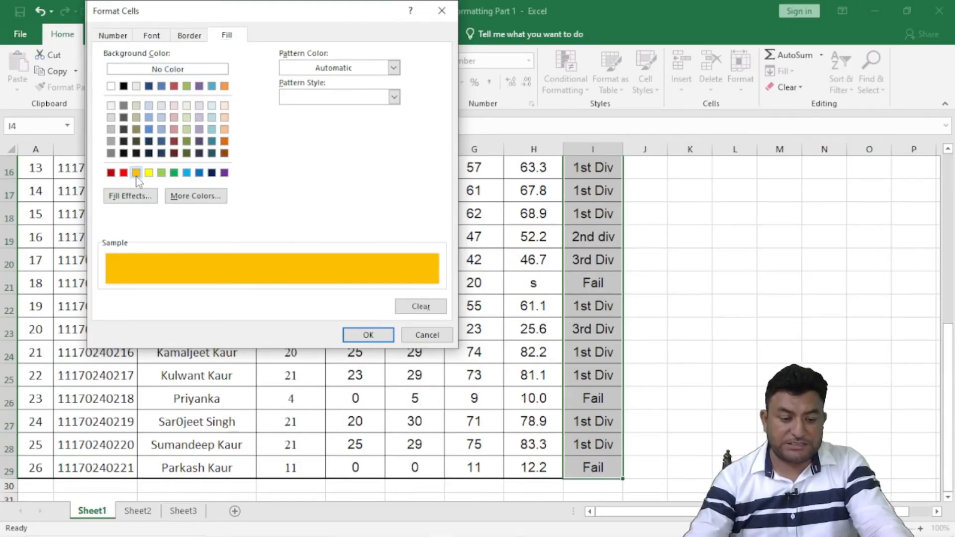
pyautogui.click(174, 175)
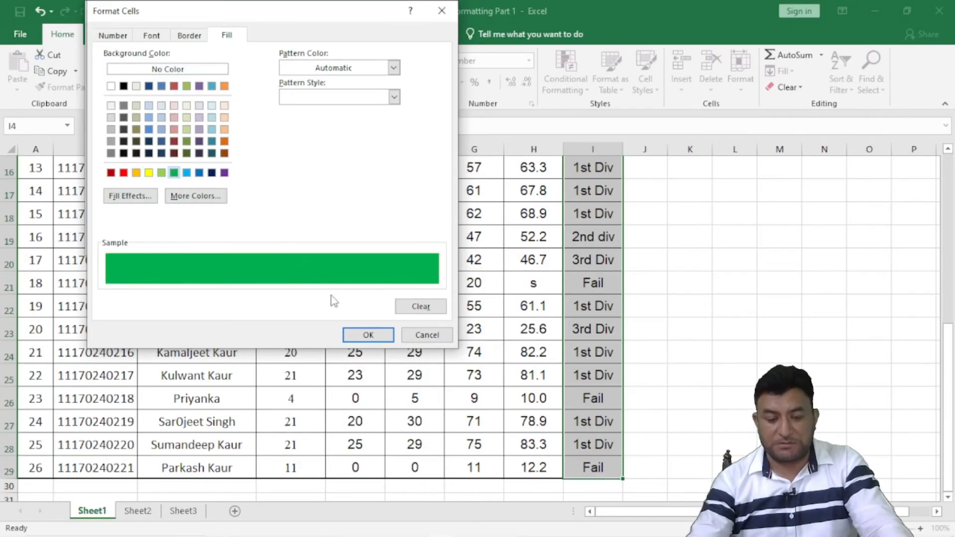
pyautogui.click(360, 339)
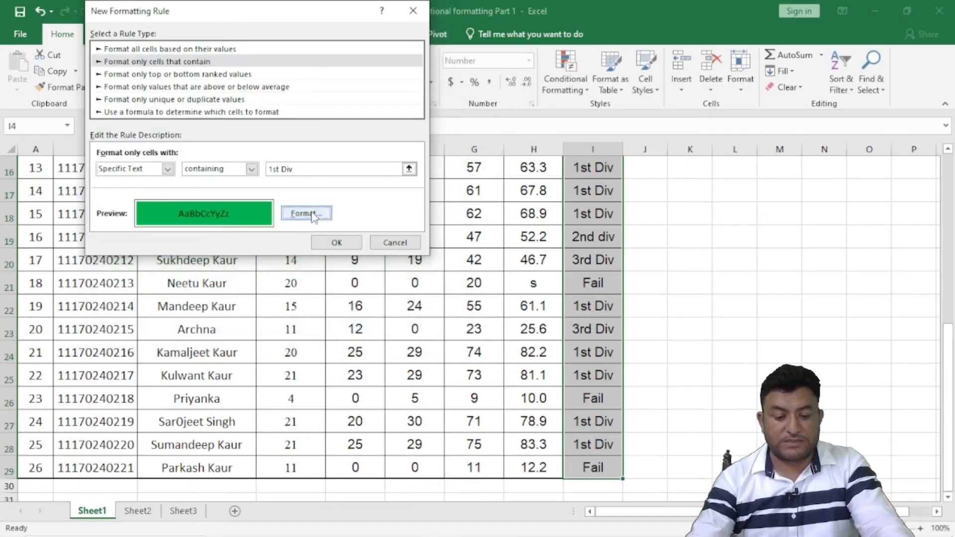
pyautogui.click(336, 242)
pyautogui.scroll(5, 519, 298)
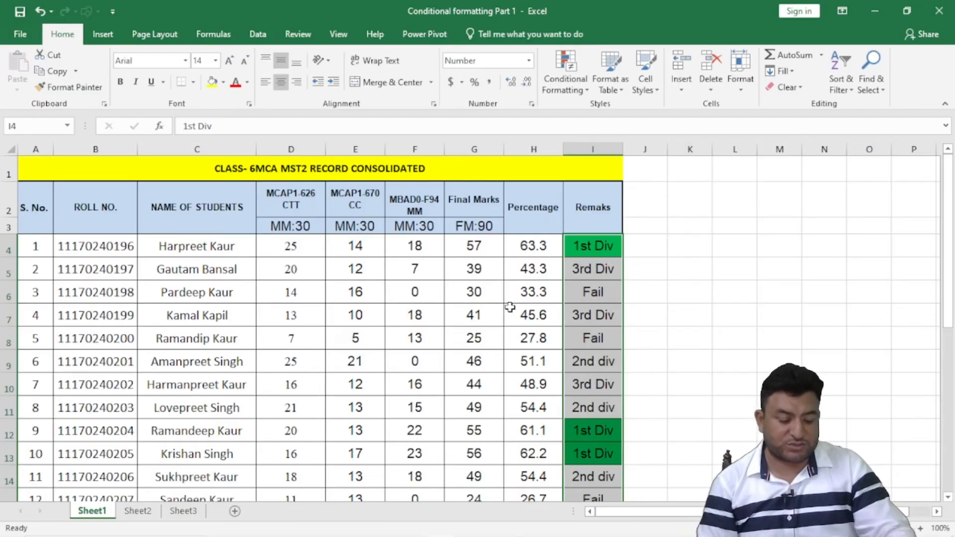
pyautogui.hotkey('ctrl', 'z')
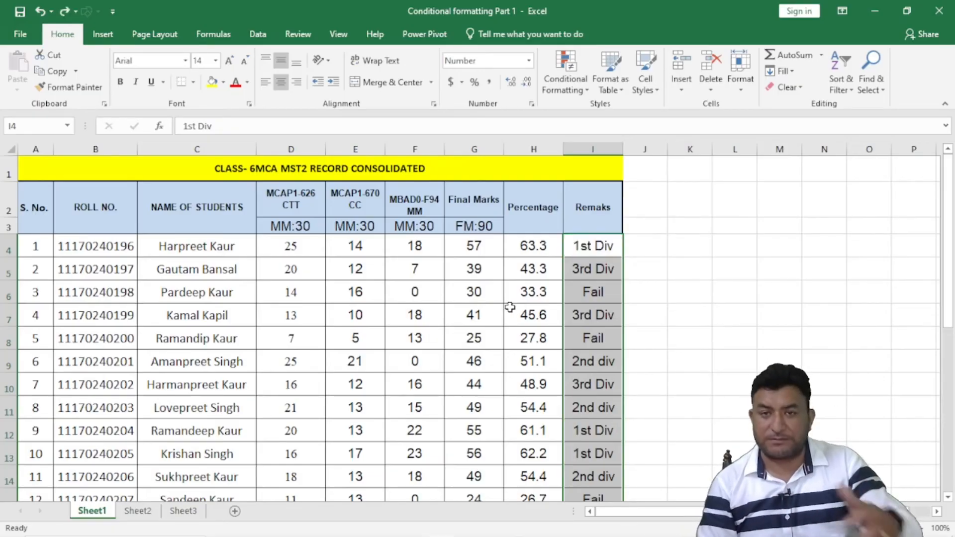
pyautogui.click(549, 64)
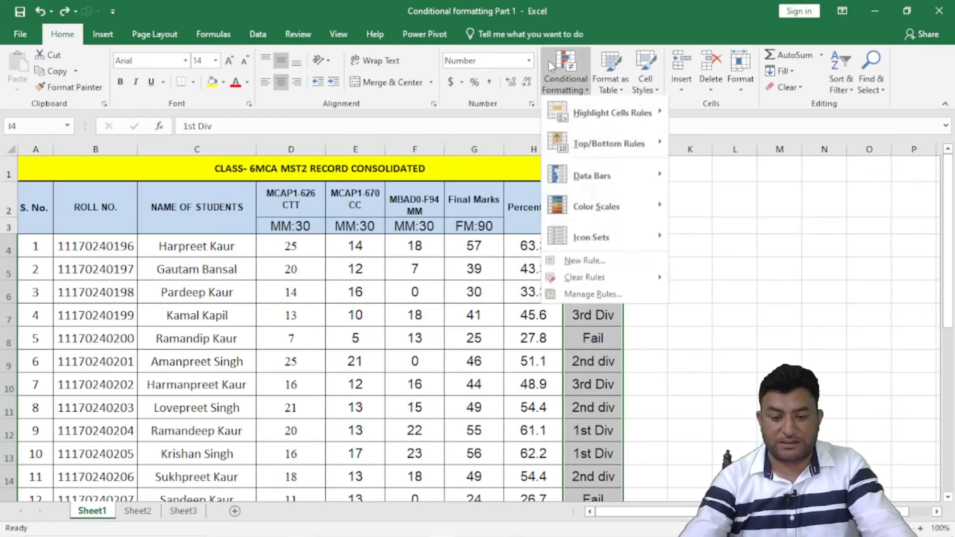
pyautogui.moveTo(589, 112)
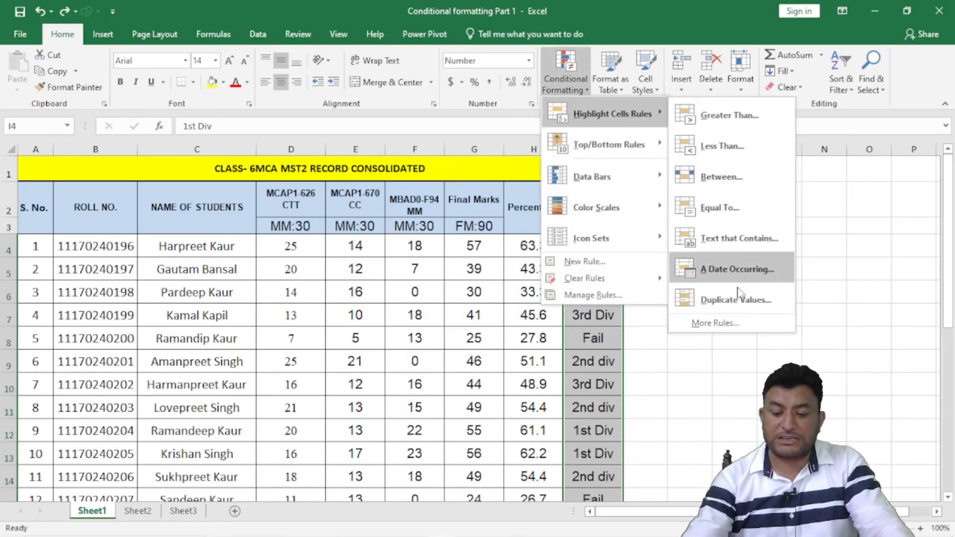
pyautogui.click(725, 323)
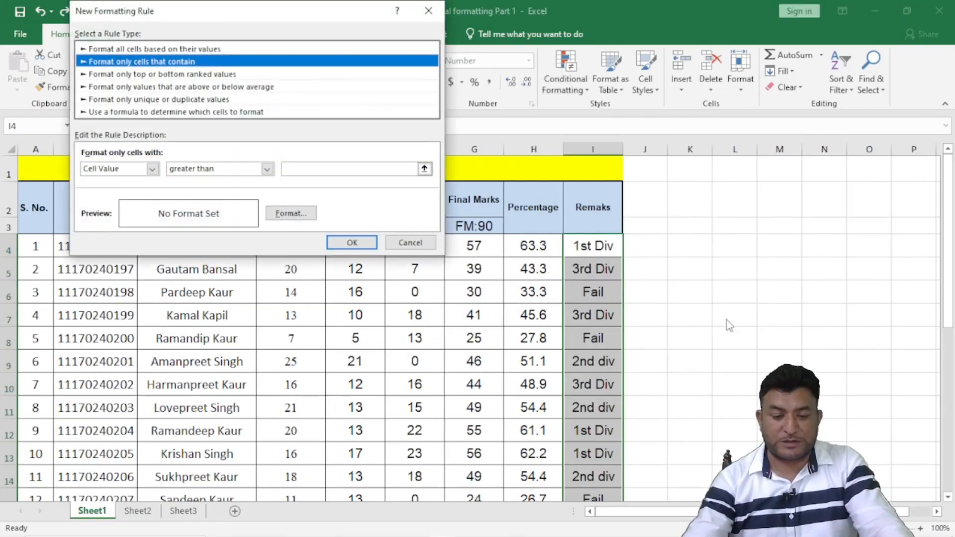
pyautogui.click(151, 170)
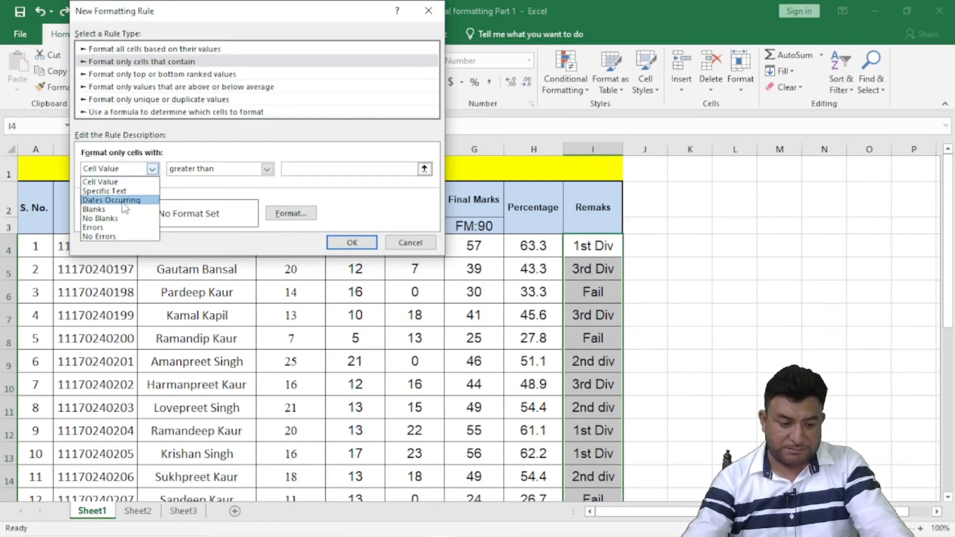
pyautogui.click(392, 248)
pyautogui.click(412, 248)
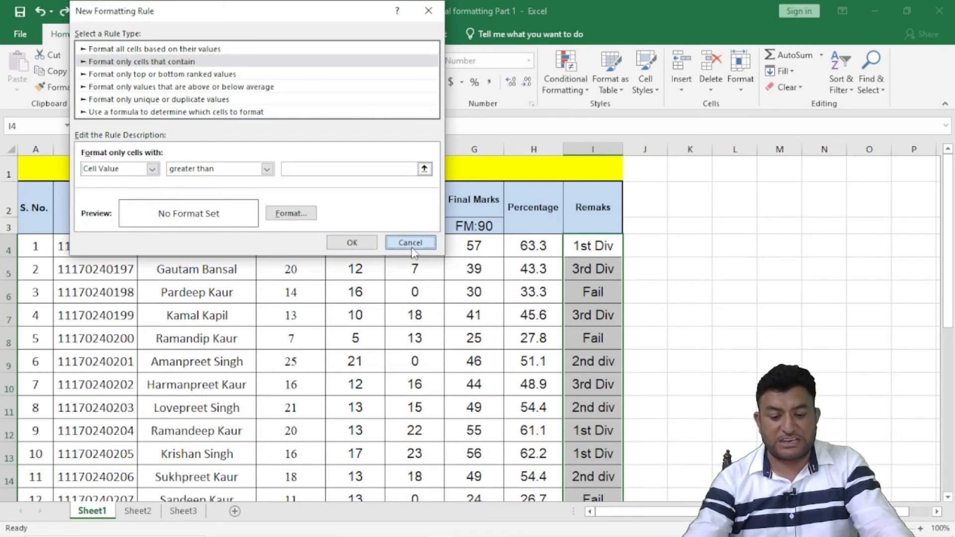
# Clear the marks in cells D13, F15, D18 and F20
pyautogui.scroll(-3, 320, 320)
pyautogui.click(284, 255)
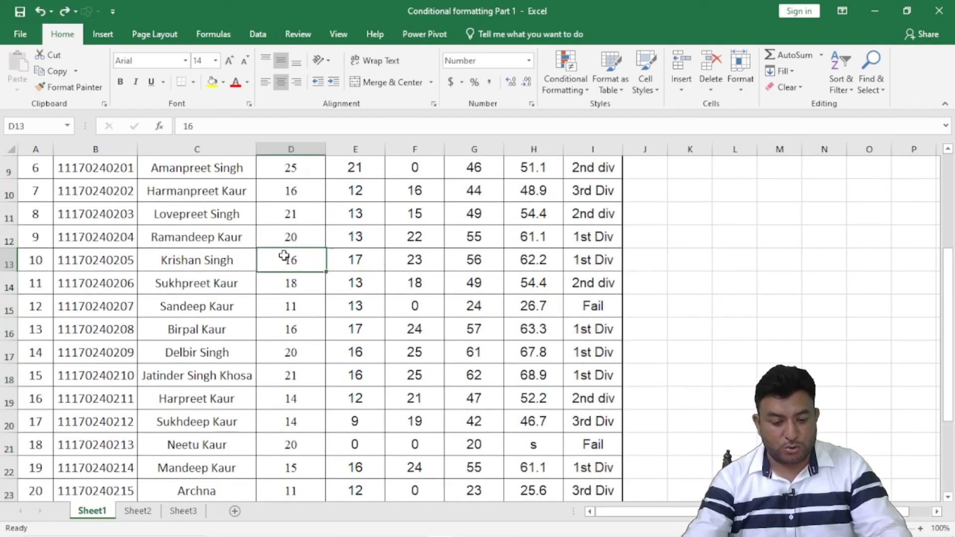
pyautogui.press('BackSpace')
pyautogui.click(412, 306)
pyautogui.press('BackSpace')
pyautogui.click(298, 382)
pyautogui.press('BackSpace')
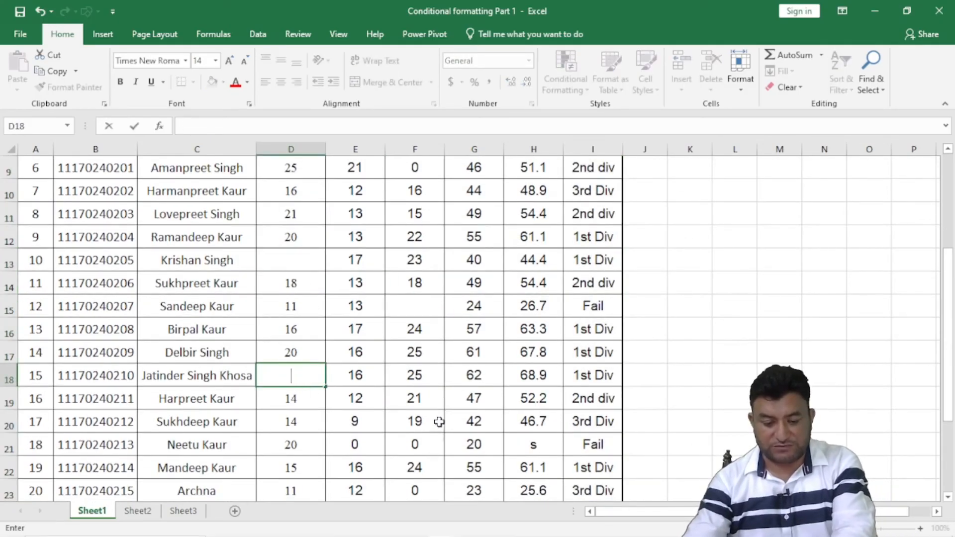
pyautogui.click(440, 421)
pyautogui.press('BackSpace')
pyautogui.click(815, 377)
# Set up a custom Highlight Cells rule on D4:G29 that formats only cells with Blanks
pyautogui.scroll(3, 334, 297)
pyautogui.moveTo(285, 247); pyautogui.dragTo(451, 469)
pyautogui.click(565, 80)
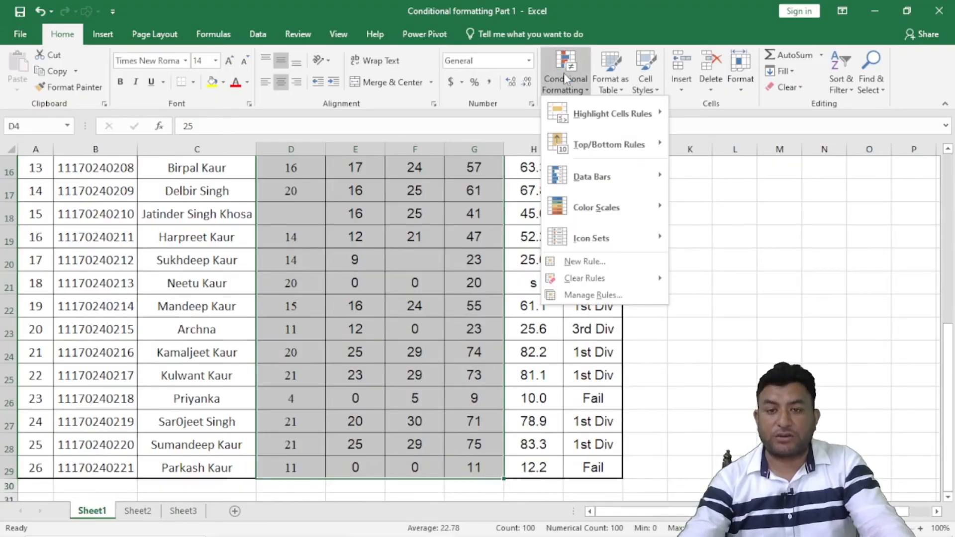
pyautogui.moveTo(641, 113)
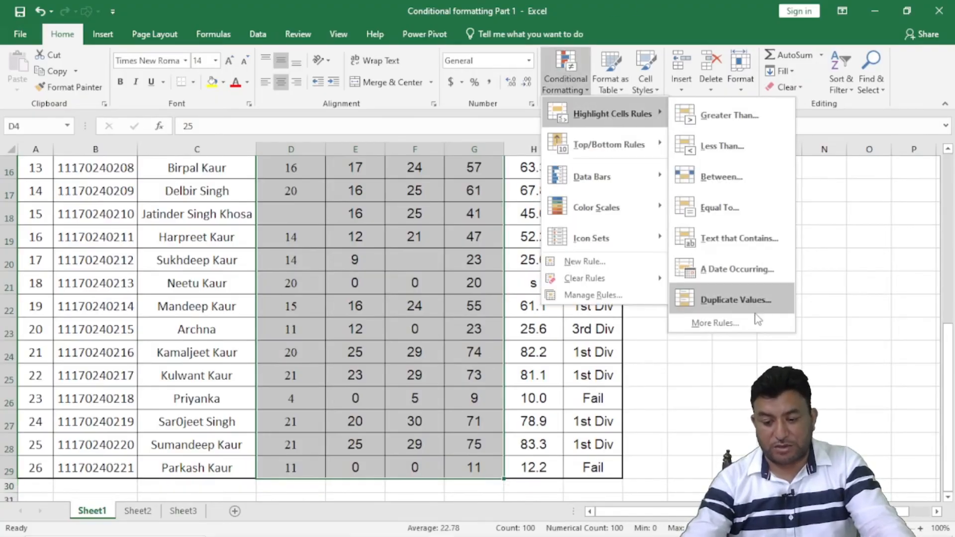
pyautogui.click(730, 323)
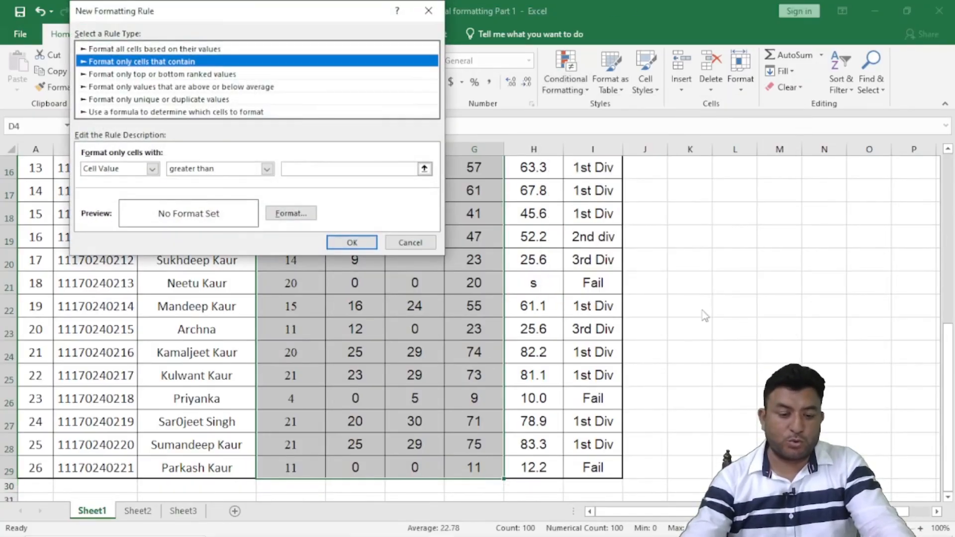
pyautogui.click(152, 169)
pyautogui.click(109, 213)
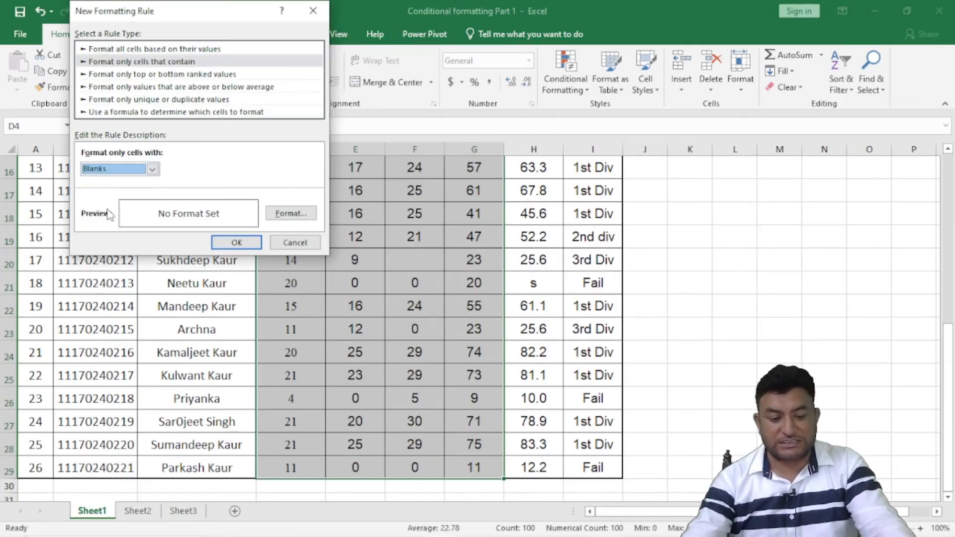
# Give the Blanks rule a yellow fill and apply it to the selected marks
pyautogui.click(289, 214)
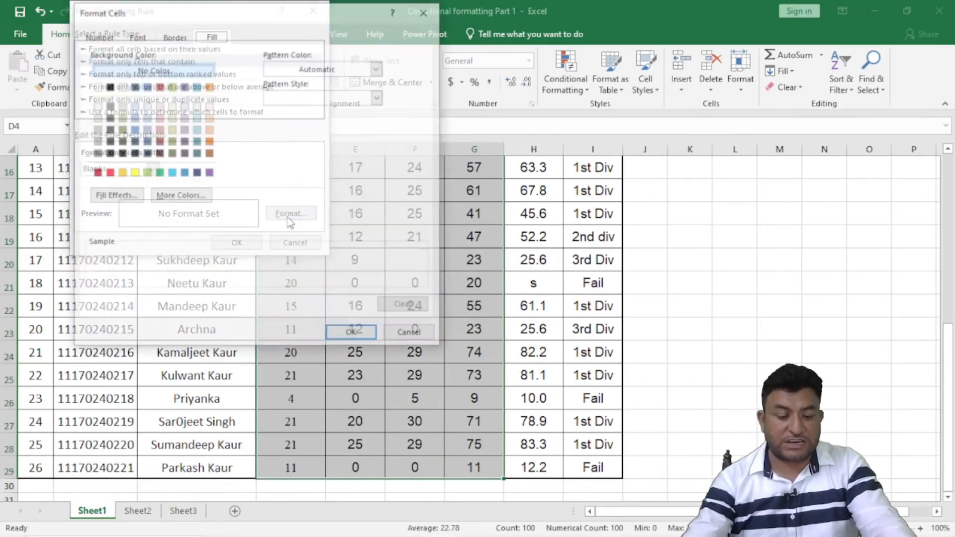
pyautogui.click(133, 172)
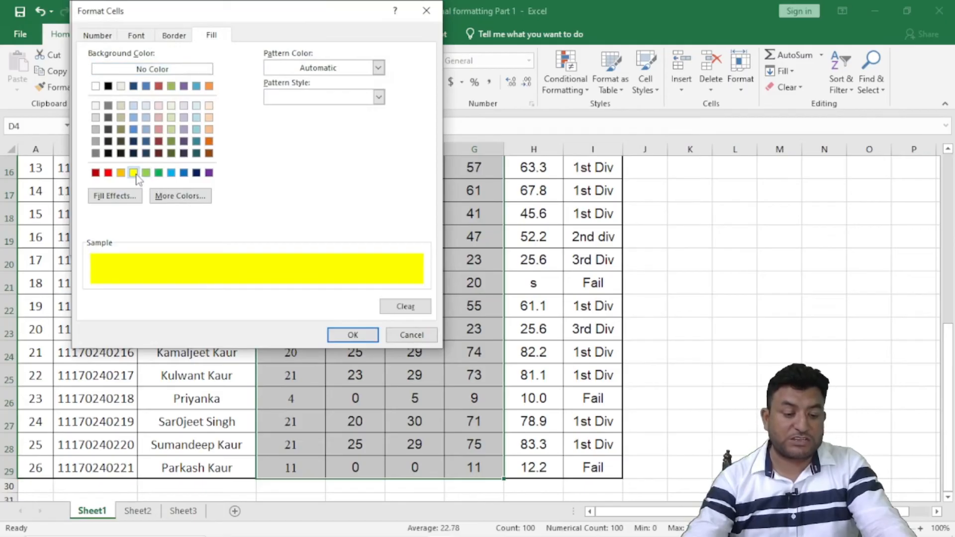
pyautogui.click(358, 335)
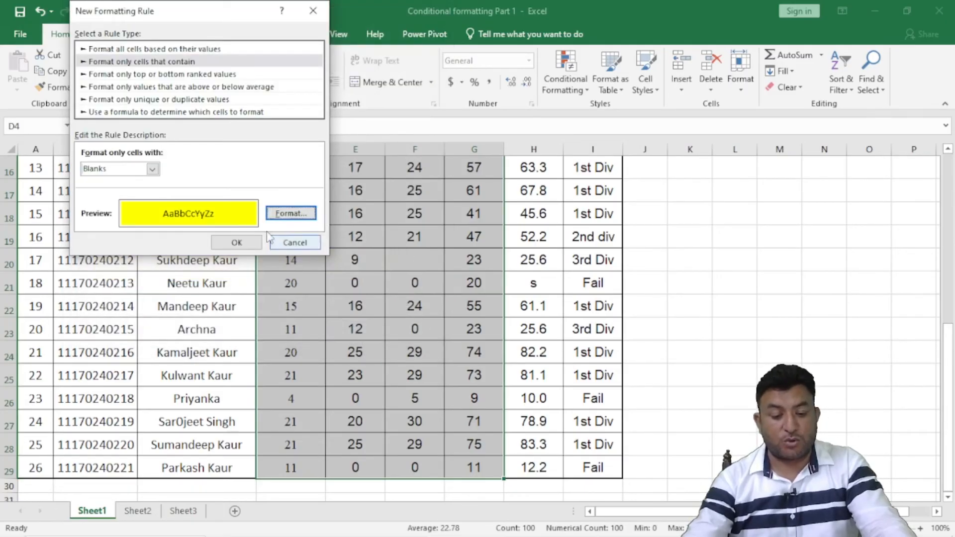
pyautogui.click(237, 243)
pyautogui.click(393, 306)
# Check which empty mark cells the Blanks rule highlights, and undo the rule
pyautogui.scroll(1, 372, 338)
pyautogui.scroll(5, 372, 338)
pyautogui.scroll(-3, 366, 341)
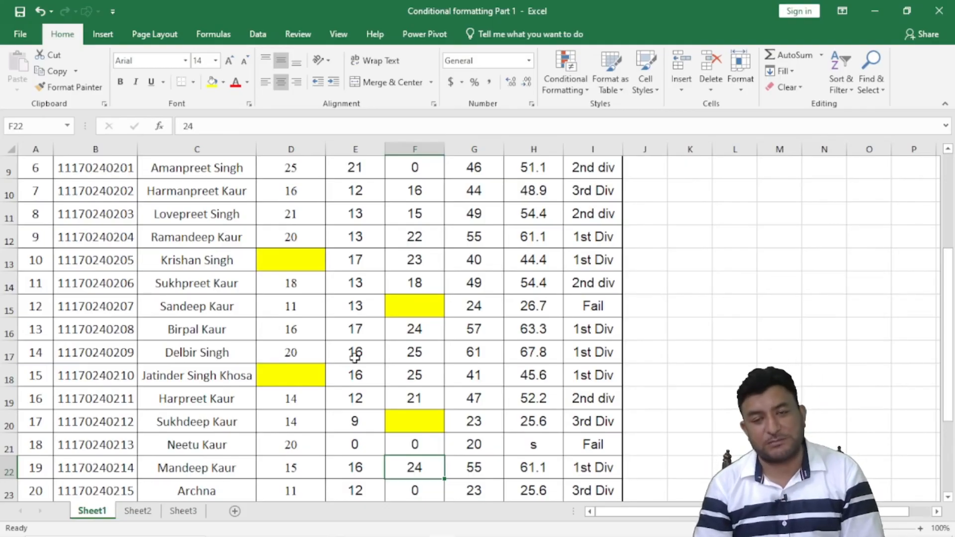
pyautogui.scroll(3, 348, 322)
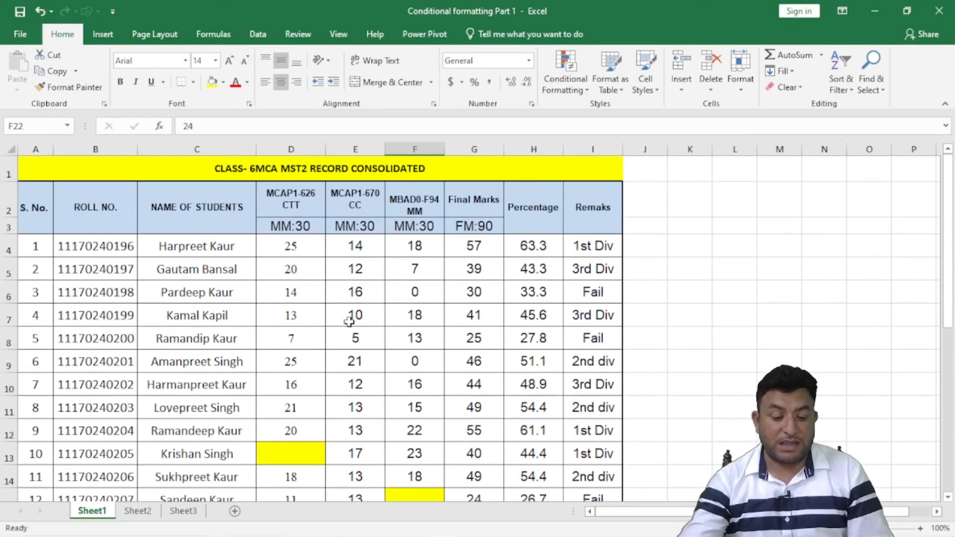
pyautogui.hotkey('ctrl', 'z')
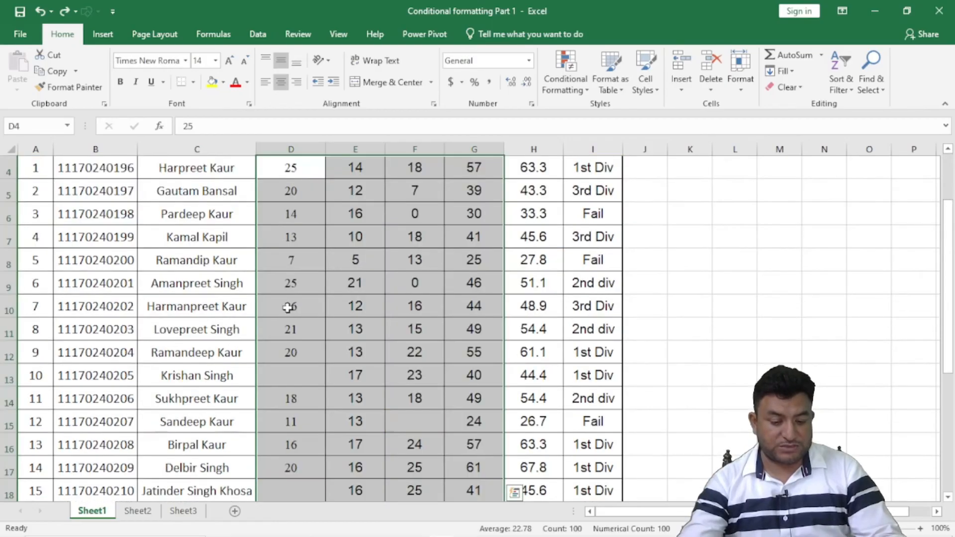
pyautogui.scroll(1, 318, 304)
# Undo the clearing of the marks in cells F20 and D18
pyautogui.hotkey('ctrl', 'z')
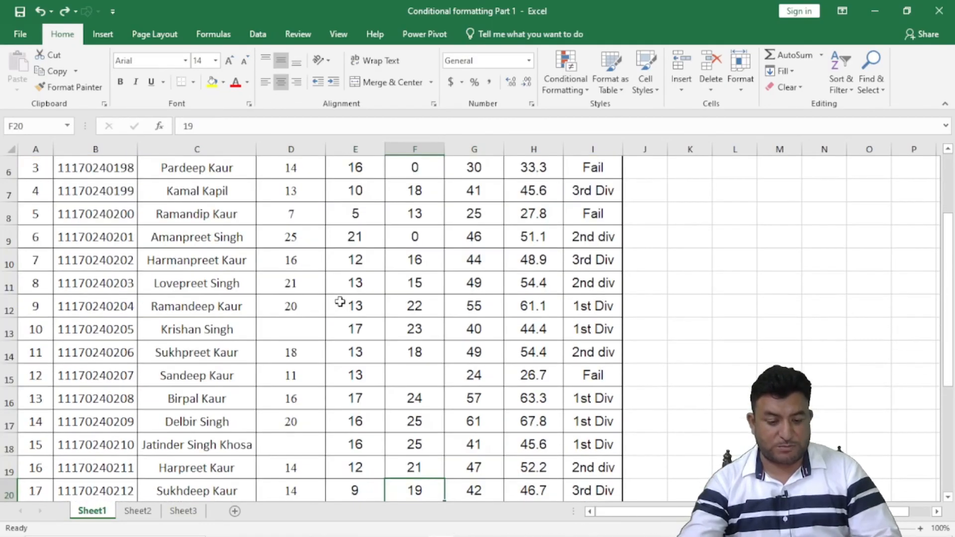
pyautogui.scroll(2, 339, 301)
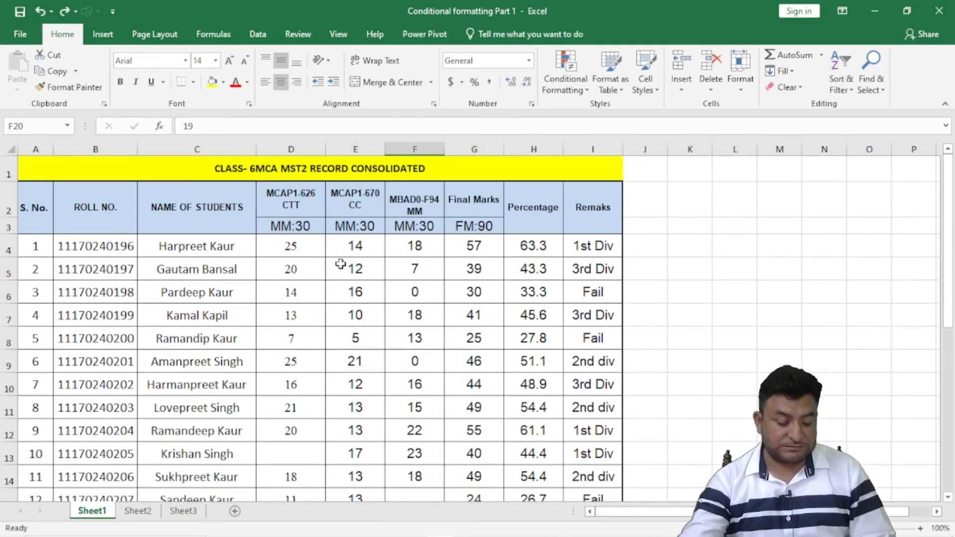
pyautogui.hotkey('ctrl', 'z')
pyautogui.scroll(4, 341, 265)
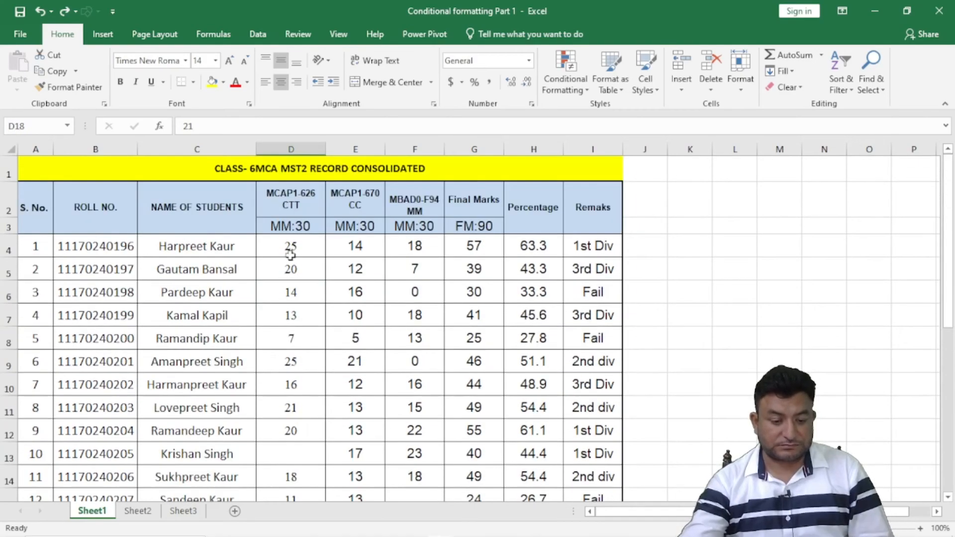
pyautogui.click(580, 72)
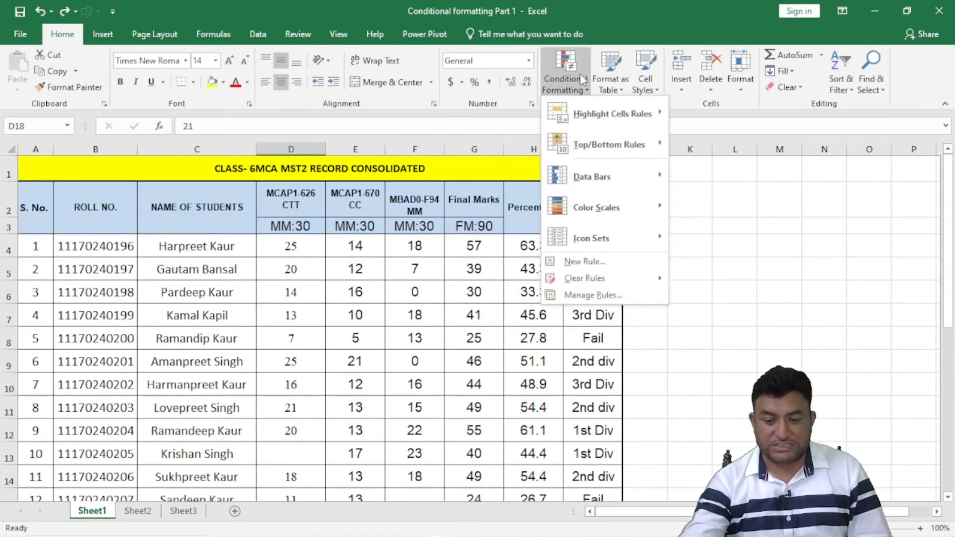
pyautogui.moveTo(611, 113)
pyautogui.click(722, 325)
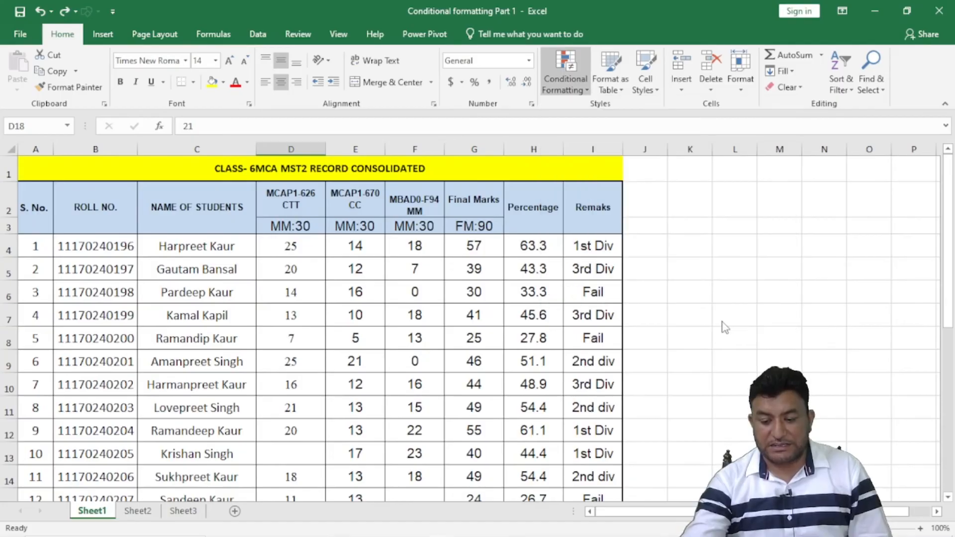
pyautogui.click(94, 170)
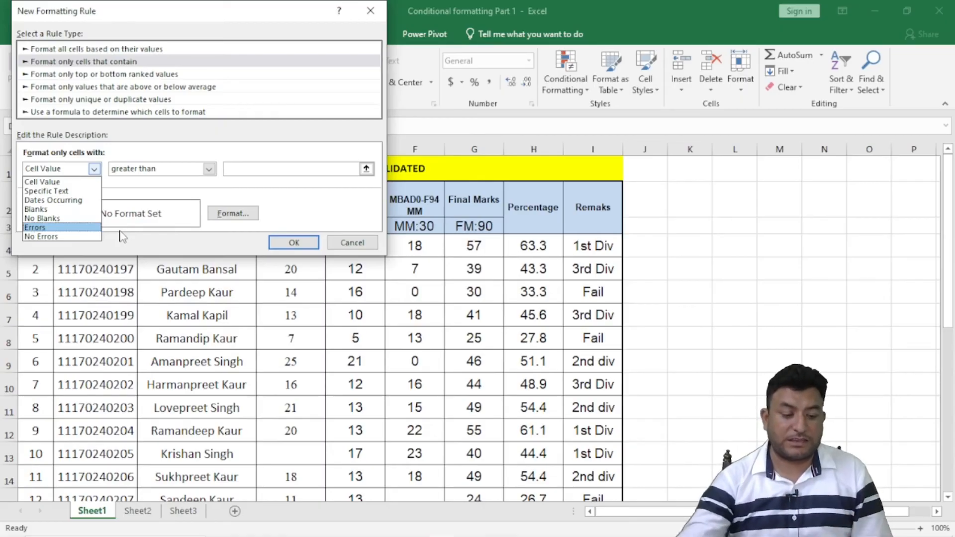
pyautogui.click(367, 245)
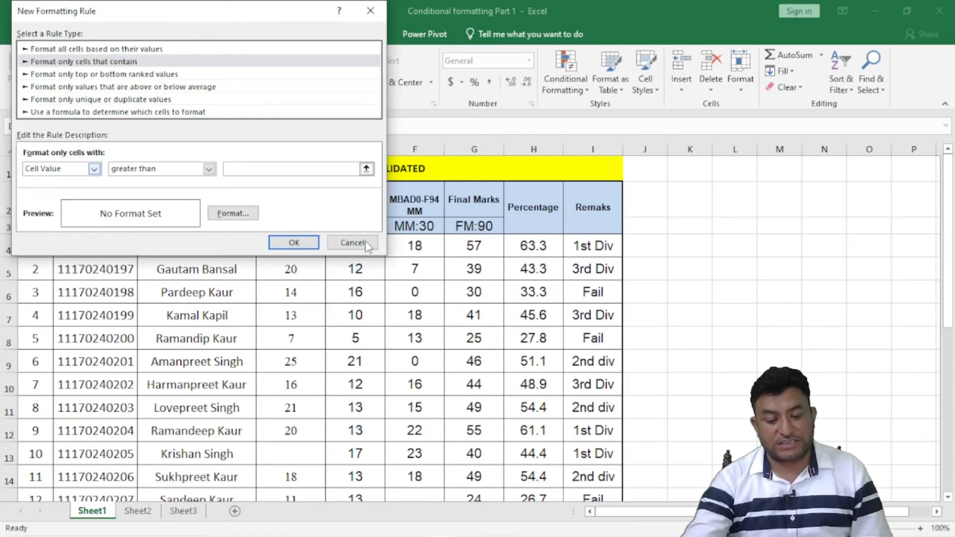
pyautogui.click(353, 243)
# Enter 20 as the missing MCAP1-626 CTT mark in cell D13
pyautogui.click(289, 456)
pyautogui.write('2')
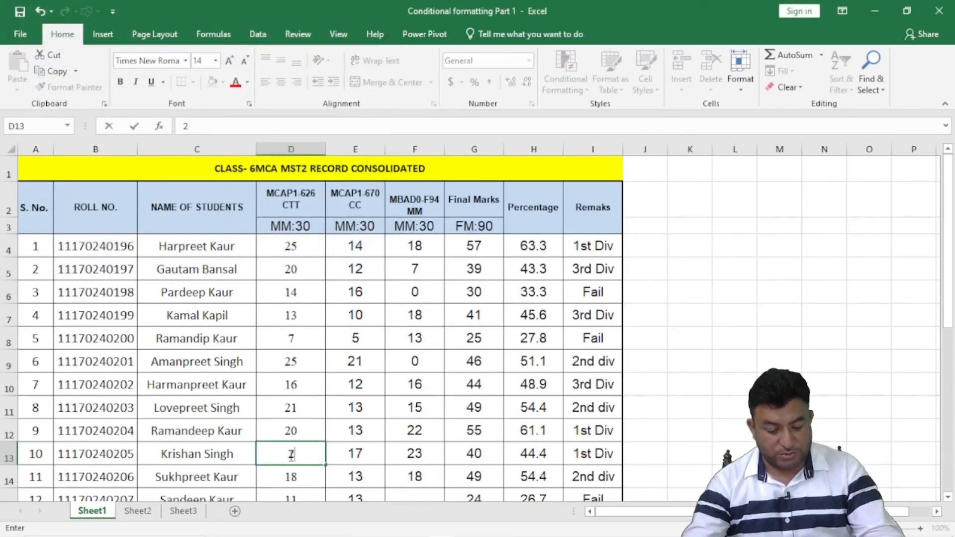
pyautogui.write('0')
pyautogui.click(320, 450)
pyautogui.scroll(-4, 320, 450)
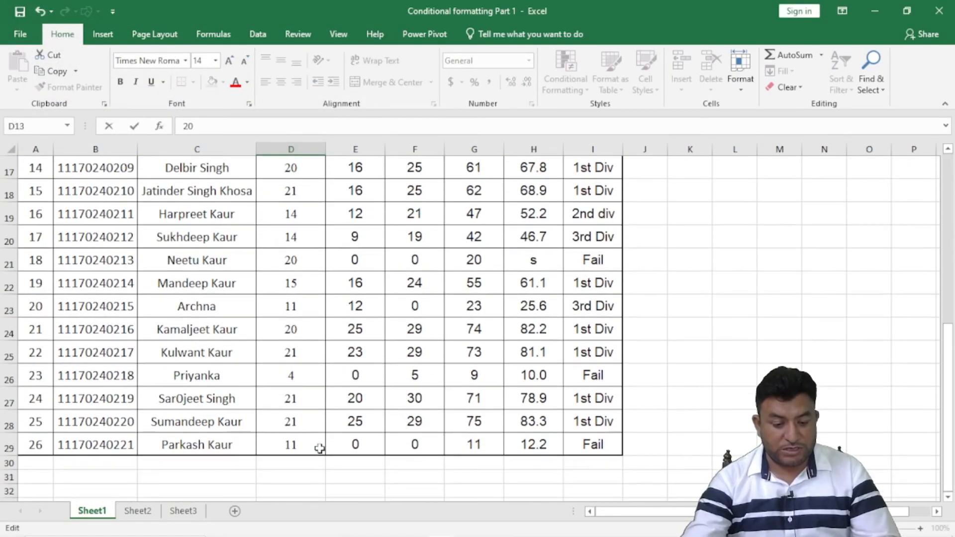
pyautogui.scroll(5, 320, 448)
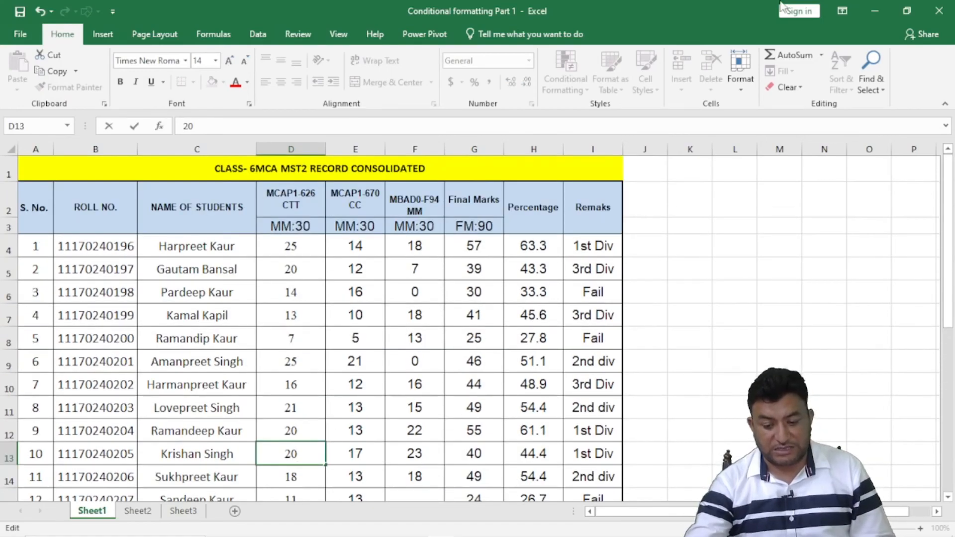
# Clear the stray text in H21 and fill the percentage formula down from H20 into it
pyautogui.scroll(-3, 710, 292)
pyautogui.click(539, 443)
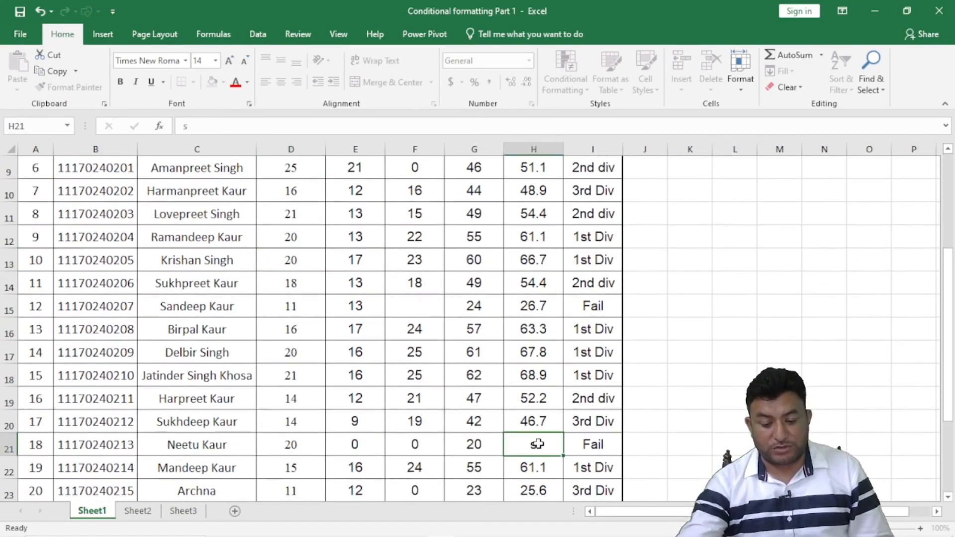
pyautogui.press('BackSpace')
pyautogui.click(481, 423)
pyautogui.click(547, 420)
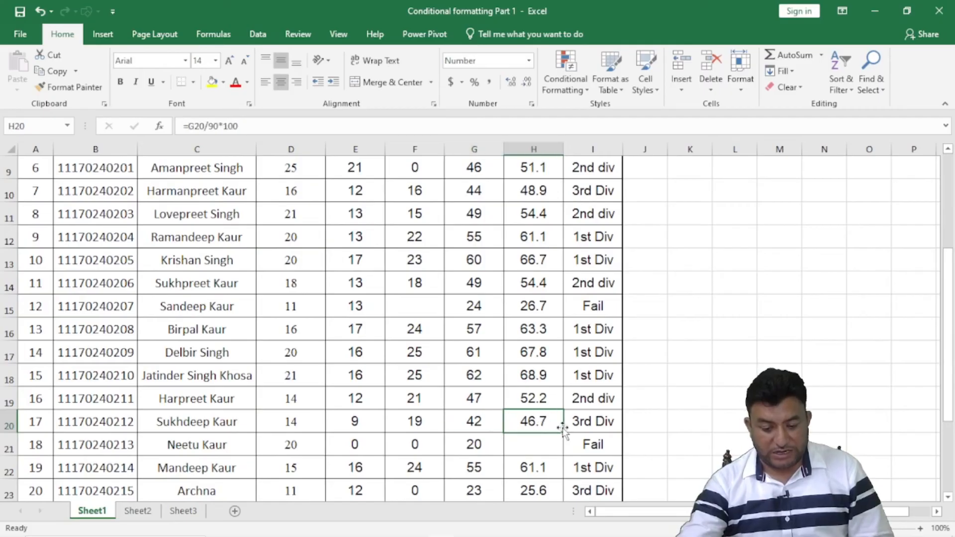
pyautogui.moveTo(564, 433); pyautogui.dragTo(567, 450)
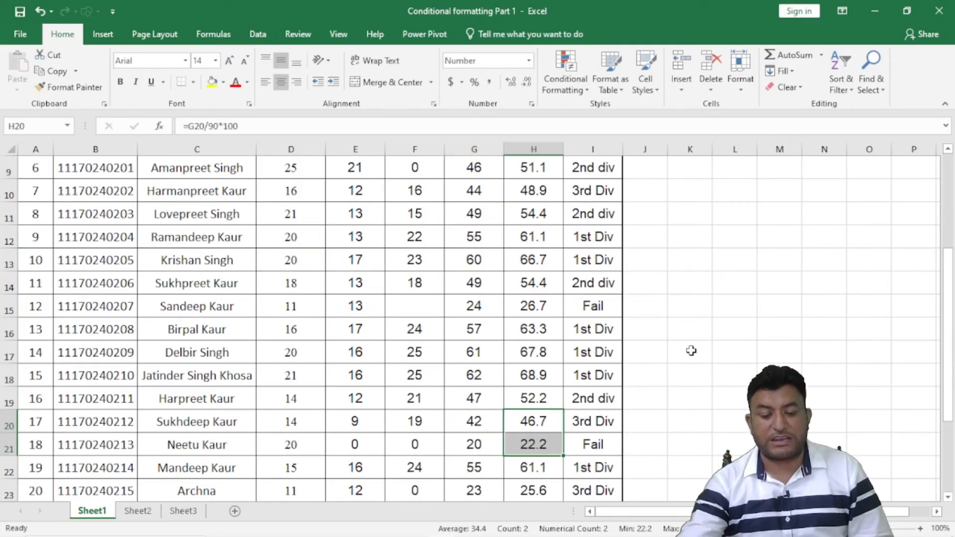
# Change the percentage formula in H5 to =G5/0 to produce a division error
pyautogui.scroll(3, 691, 350)
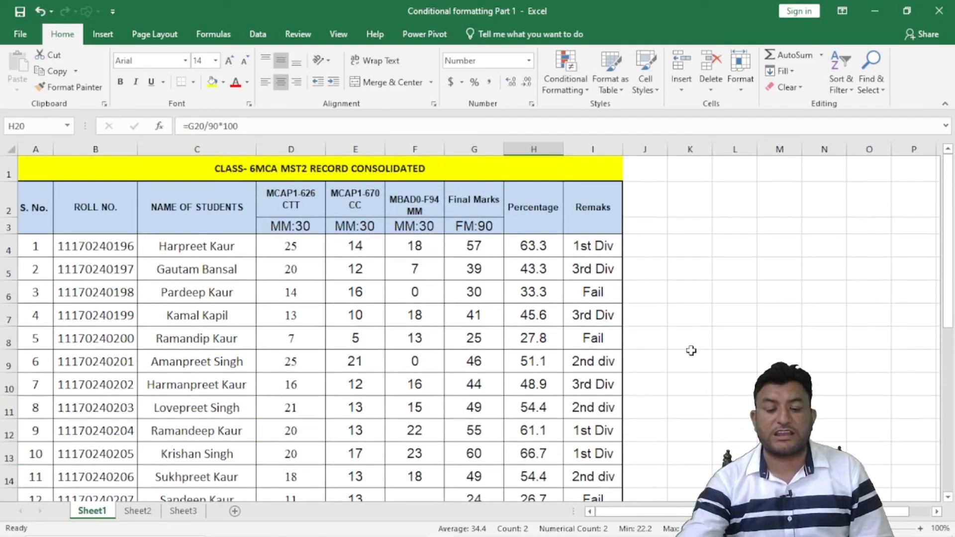
pyautogui.doubleClick(535, 271)
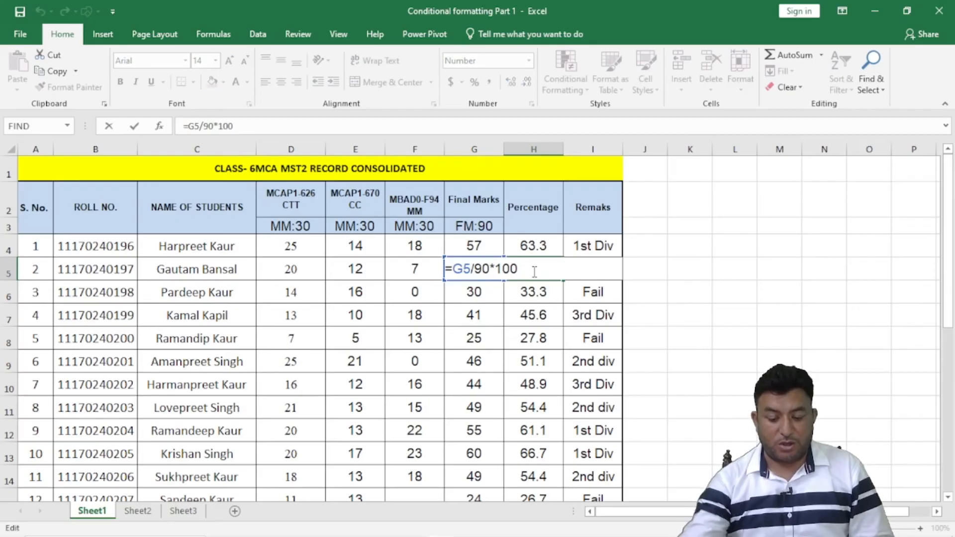
pyautogui.press('BackSpace')
pyautogui.press('BackSpace')
pyautogui.press('BackSpace')
pyautogui.press('BackSpace')
pyautogui.press('BackSpace')
pyautogui.press('BackSpace')
pyautogui.write('0')
pyautogui.press('Return')
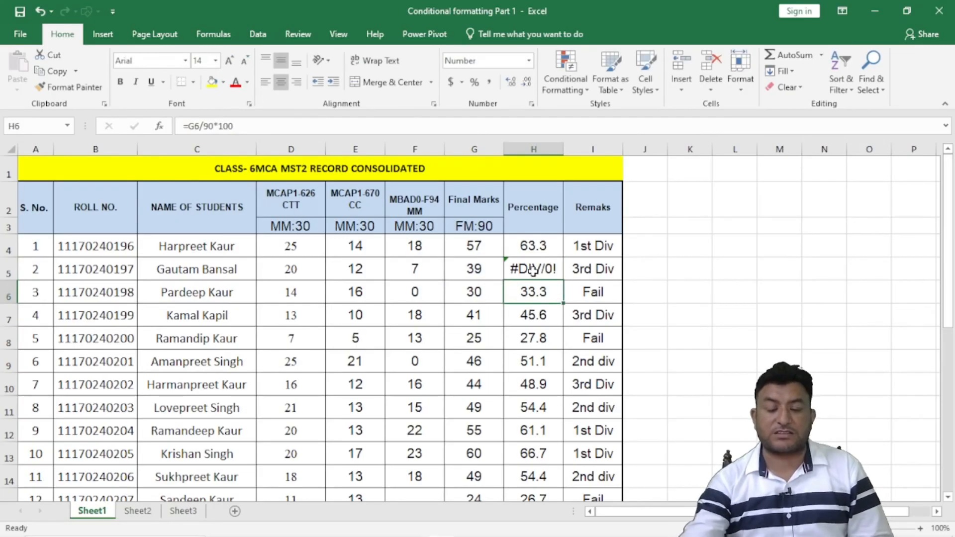
# Examine the formula behind the error in percentage cell H5, leaving it as it is
pyautogui.click(533, 270)
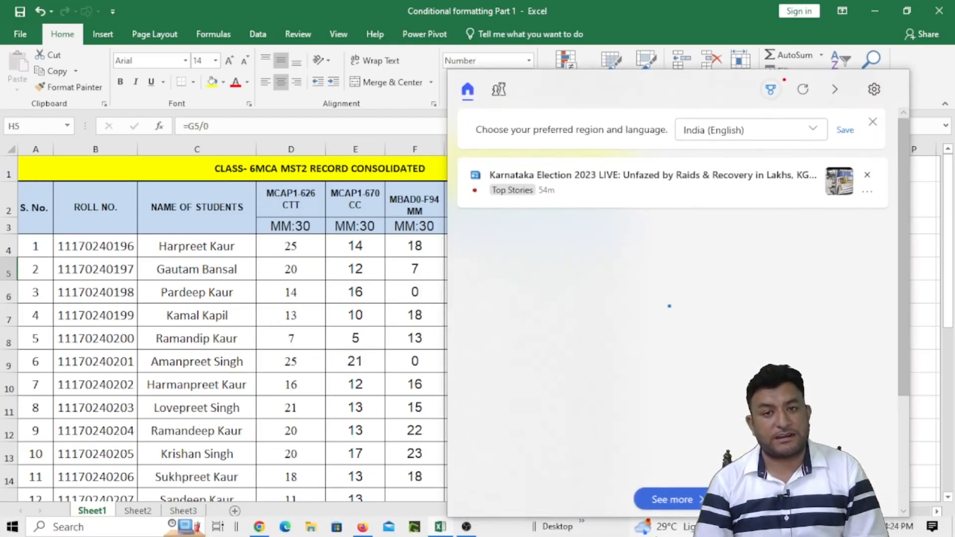
pyautogui.click(153, 329)
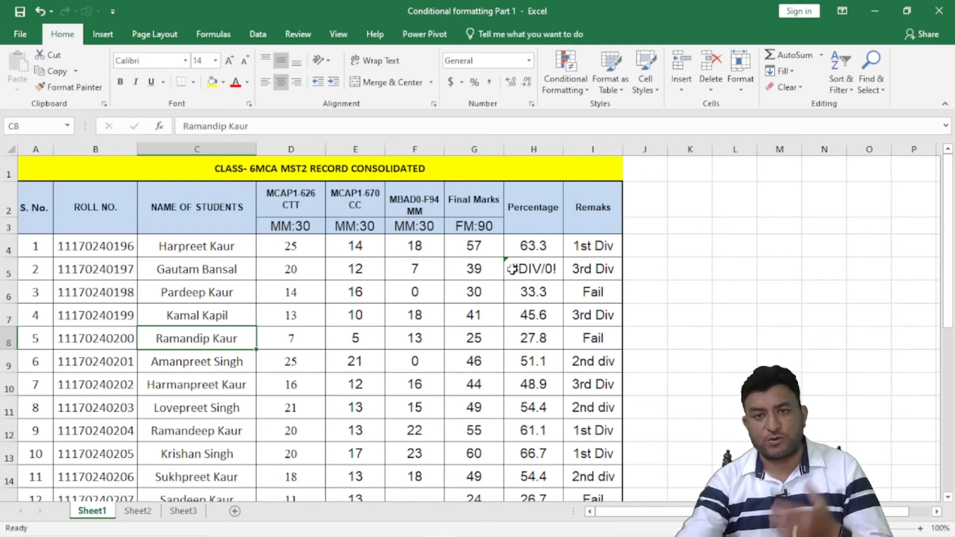
pyautogui.click(537, 269)
pyautogui.press('F2')
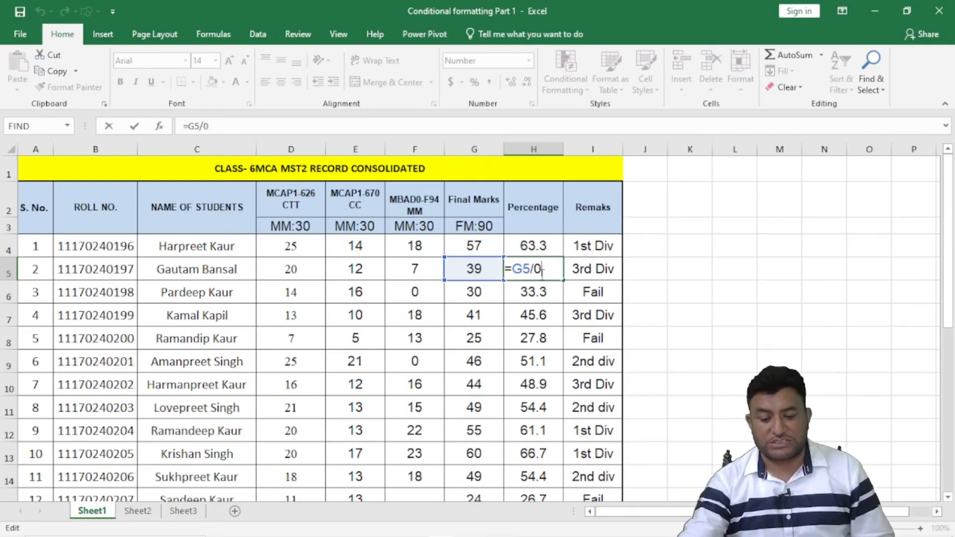
pyautogui.press('Return')
# Select the whole class record and set up a custom Highlight Cells rule that formats only cells with Errors
pyautogui.click(302, 335)
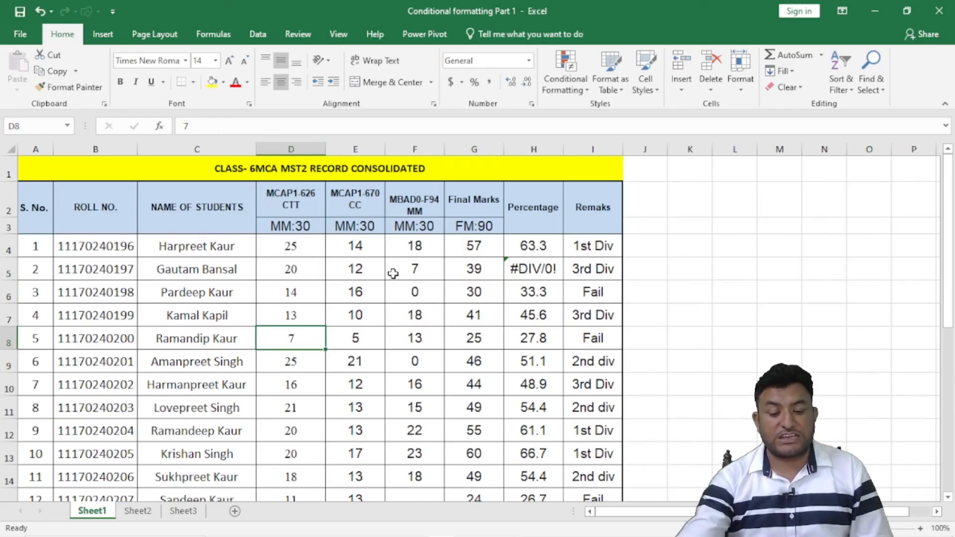
pyautogui.hotkey('ctrl', 'a')
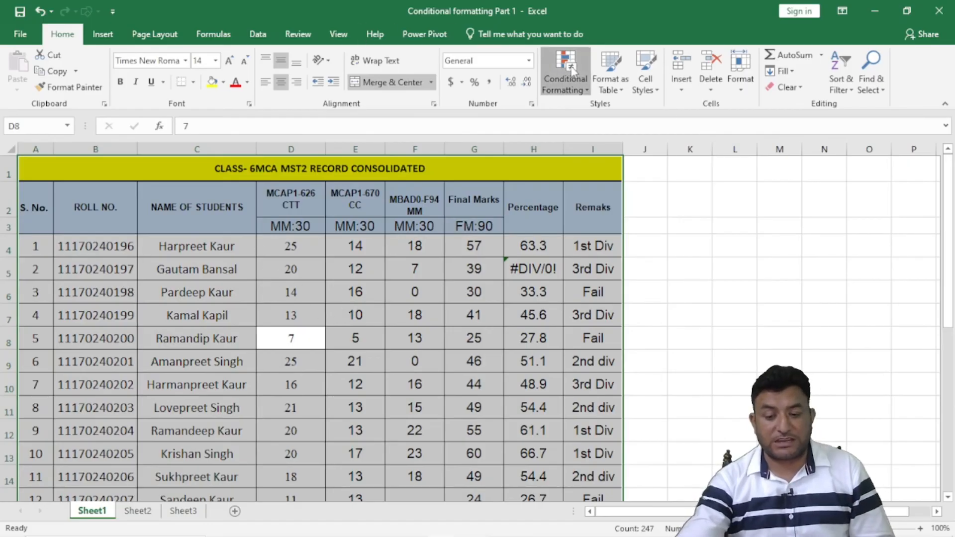
pyautogui.click(575, 84)
pyautogui.moveTo(587, 114)
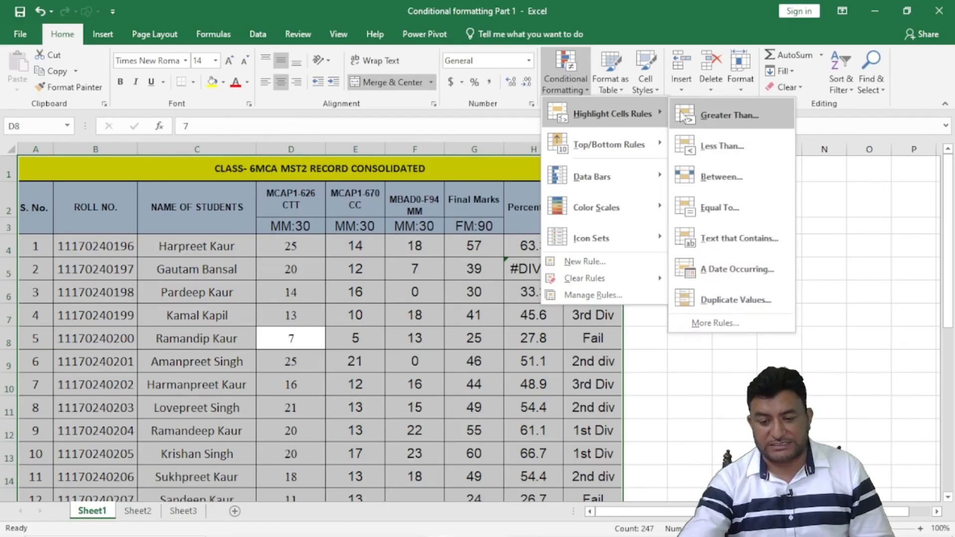
pyautogui.click(722, 322)
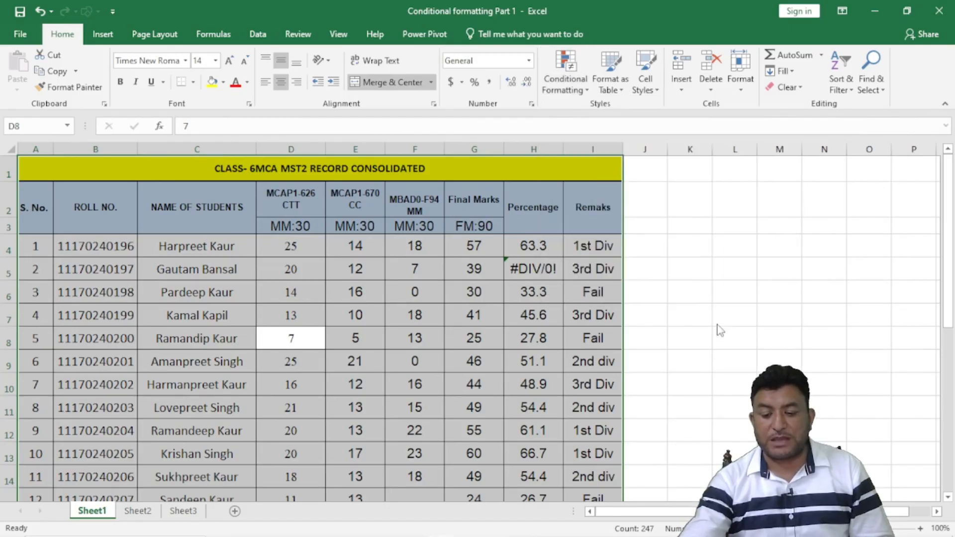
pyautogui.click(94, 171)
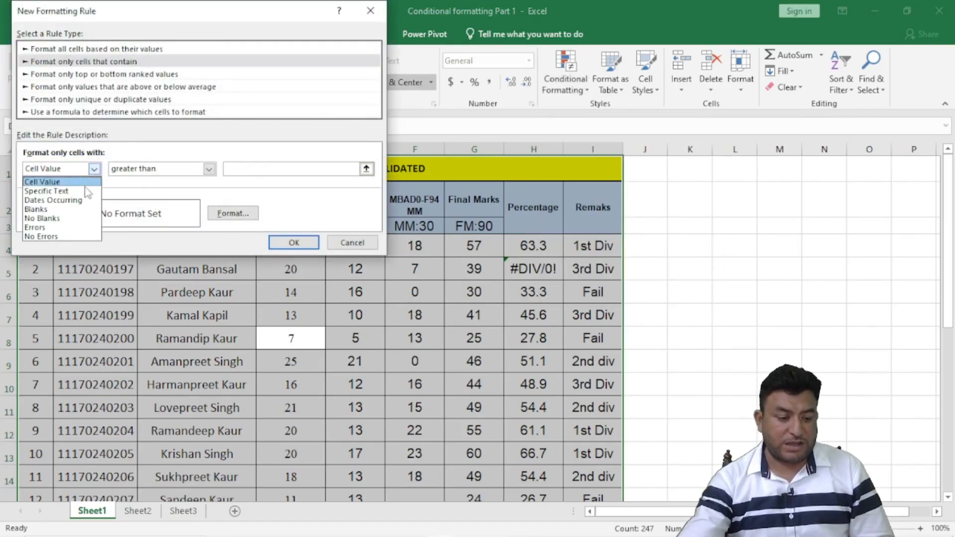
pyautogui.click(58, 228)
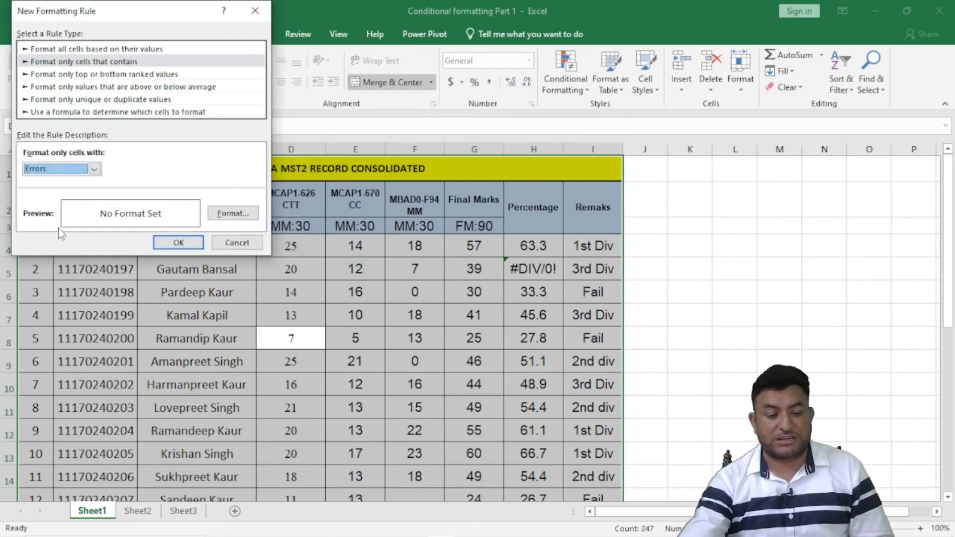
# Give the Errors rule a red fill and apply it to the class record
pyautogui.click(228, 216)
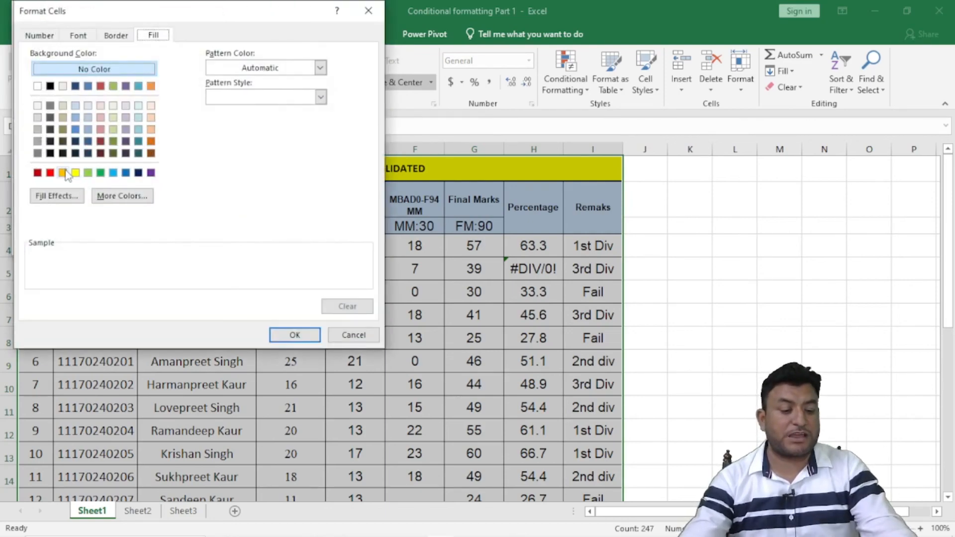
pyautogui.click(50, 172)
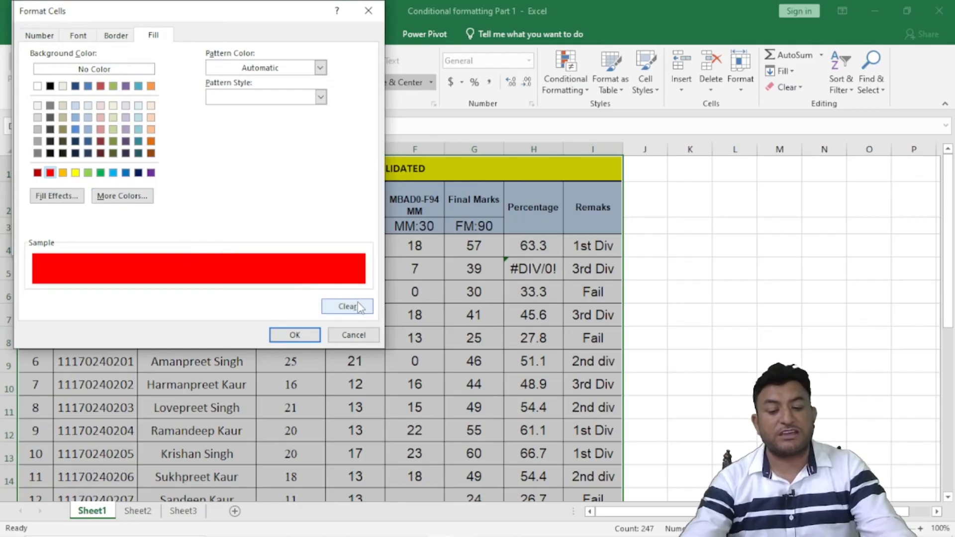
pyautogui.click(298, 335)
pyautogui.click(179, 242)
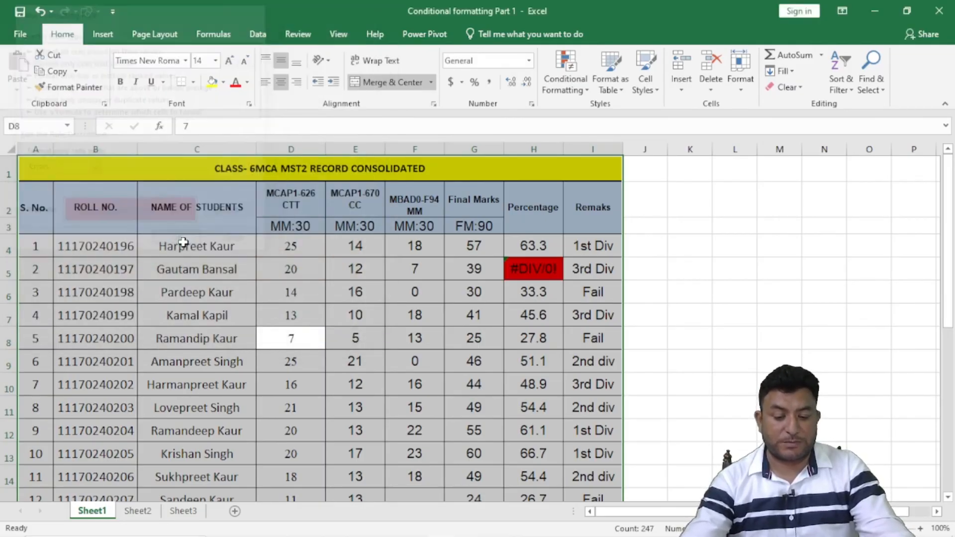
pyautogui.click(417, 312)
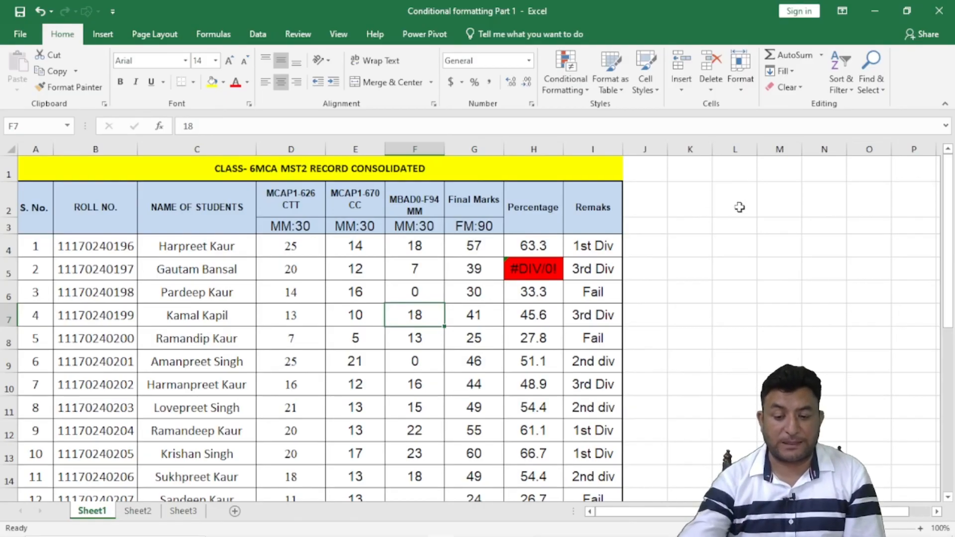
pyautogui.click(405, 289)
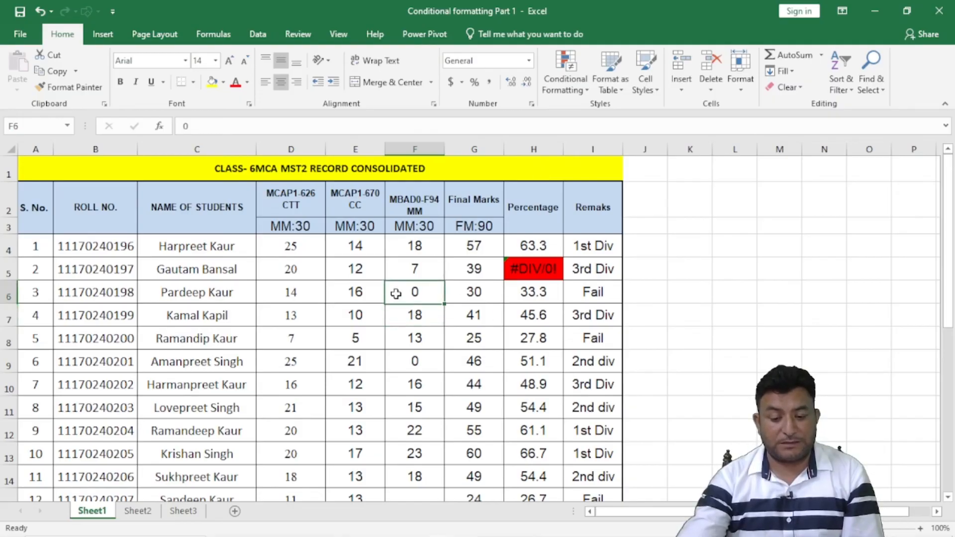
# Review the cell condition types and the formula-based rule type for a new formatting rule, without creating one
pyautogui.click(572, 87)
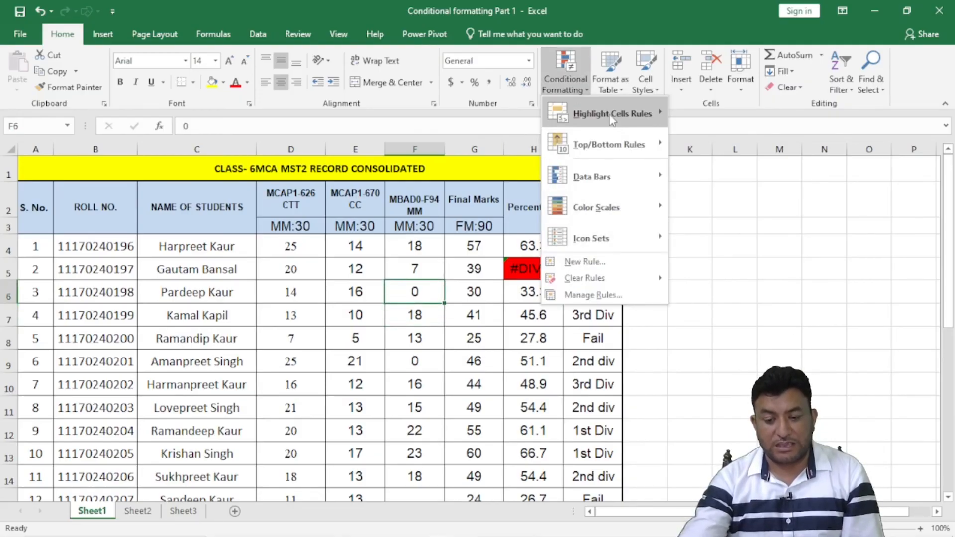
pyautogui.moveTo(616, 113)
pyautogui.click(716, 326)
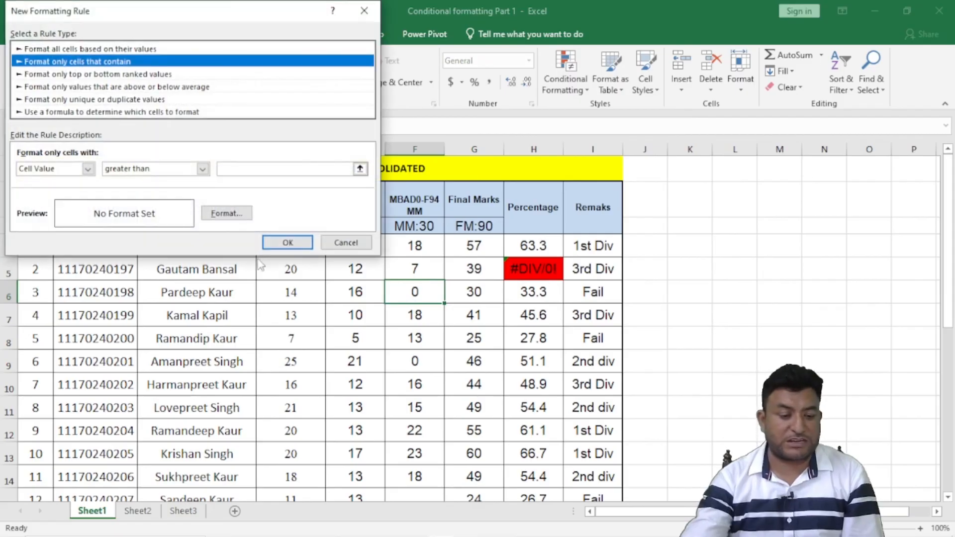
pyautogui.click(88, 169)
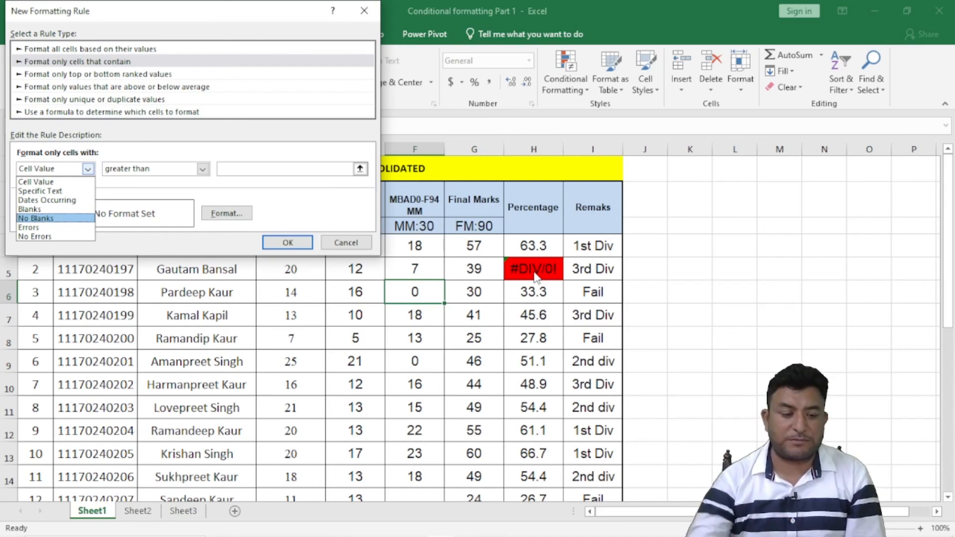
pyautogui.click(195, 255)
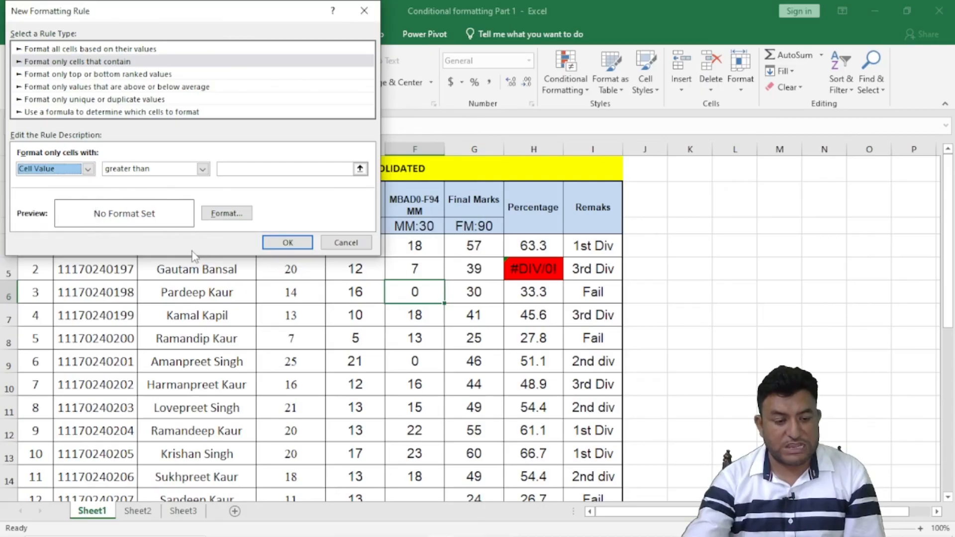
pyautogui.click(168, 112)
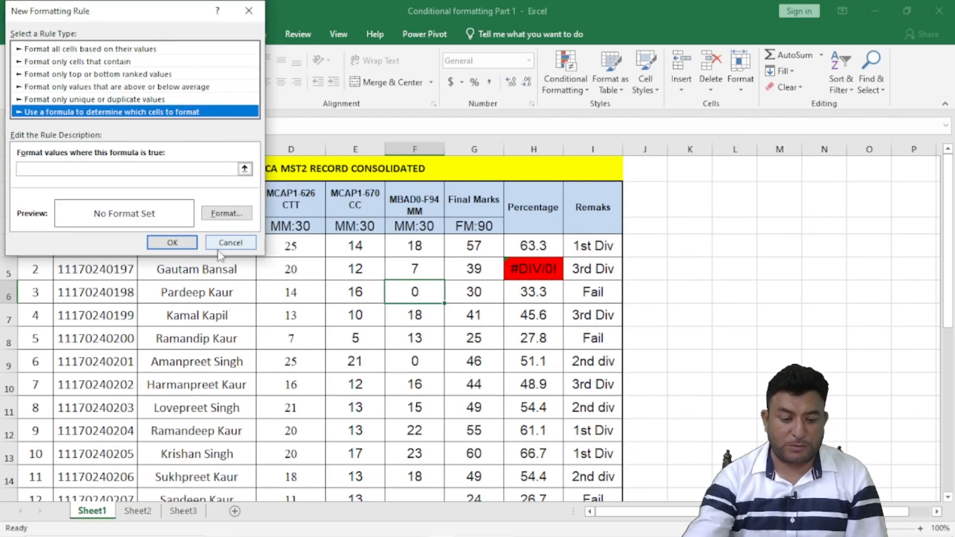
pyautogui.click(230, 242)
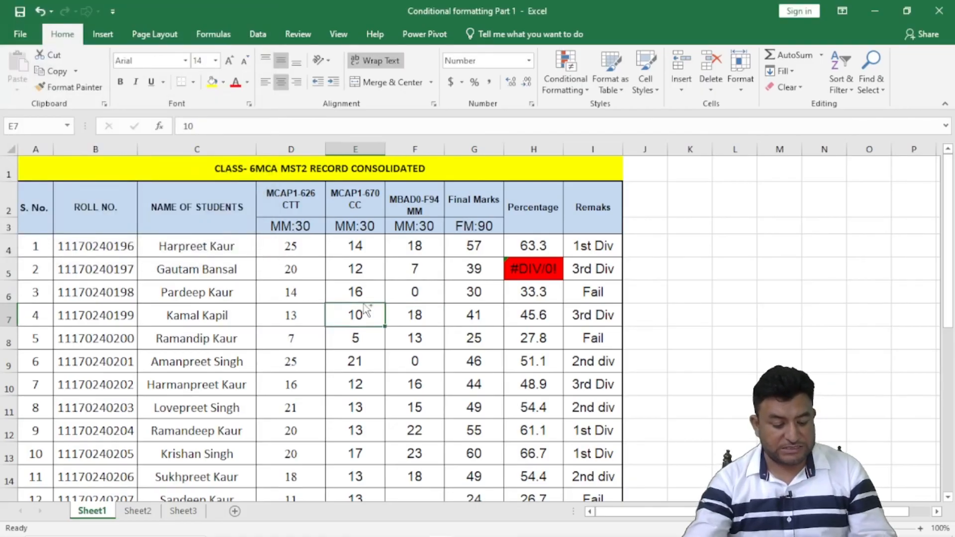
# Undo the red Errors rule on the class record
pyautogui.hotkey('ctrl', 'z')
pyautogui.click(321, 286)
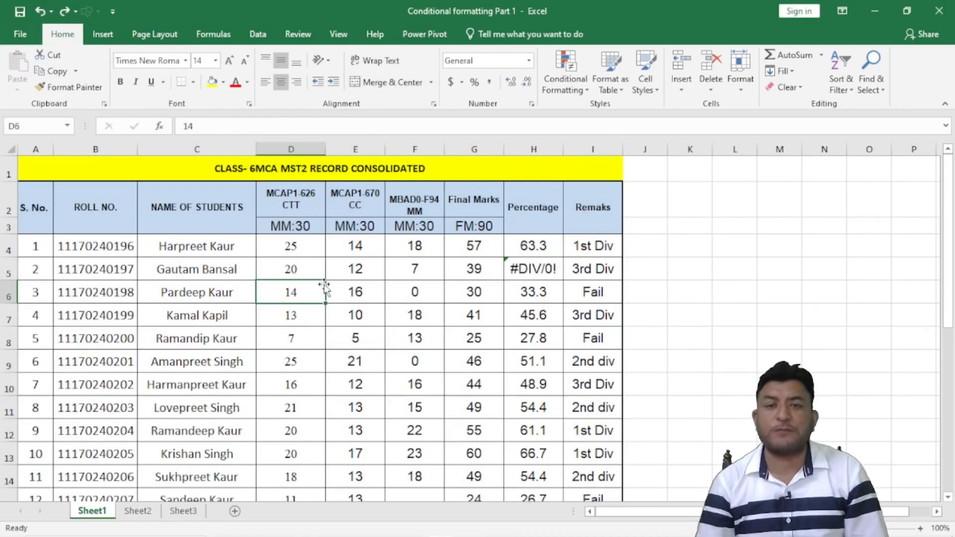